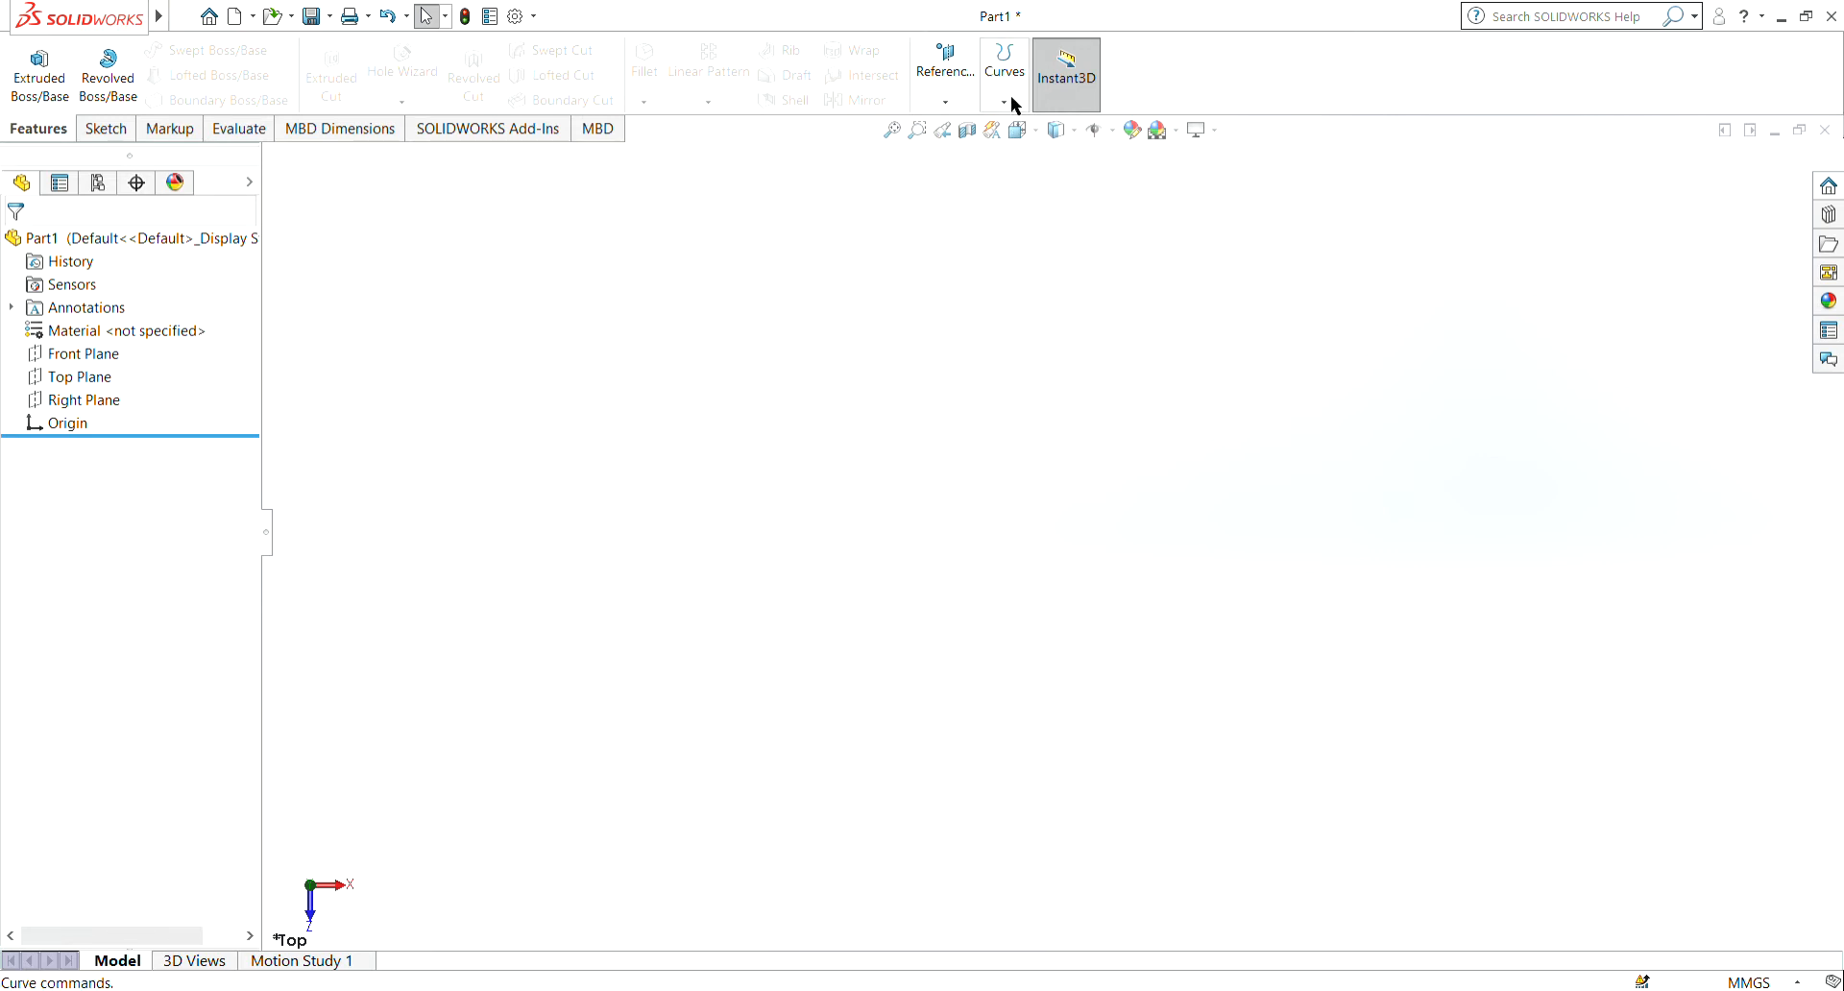
Step: Start a Helix/Spiral feature and choose the Top Plane for its base circle sketch
click(1040, 75)
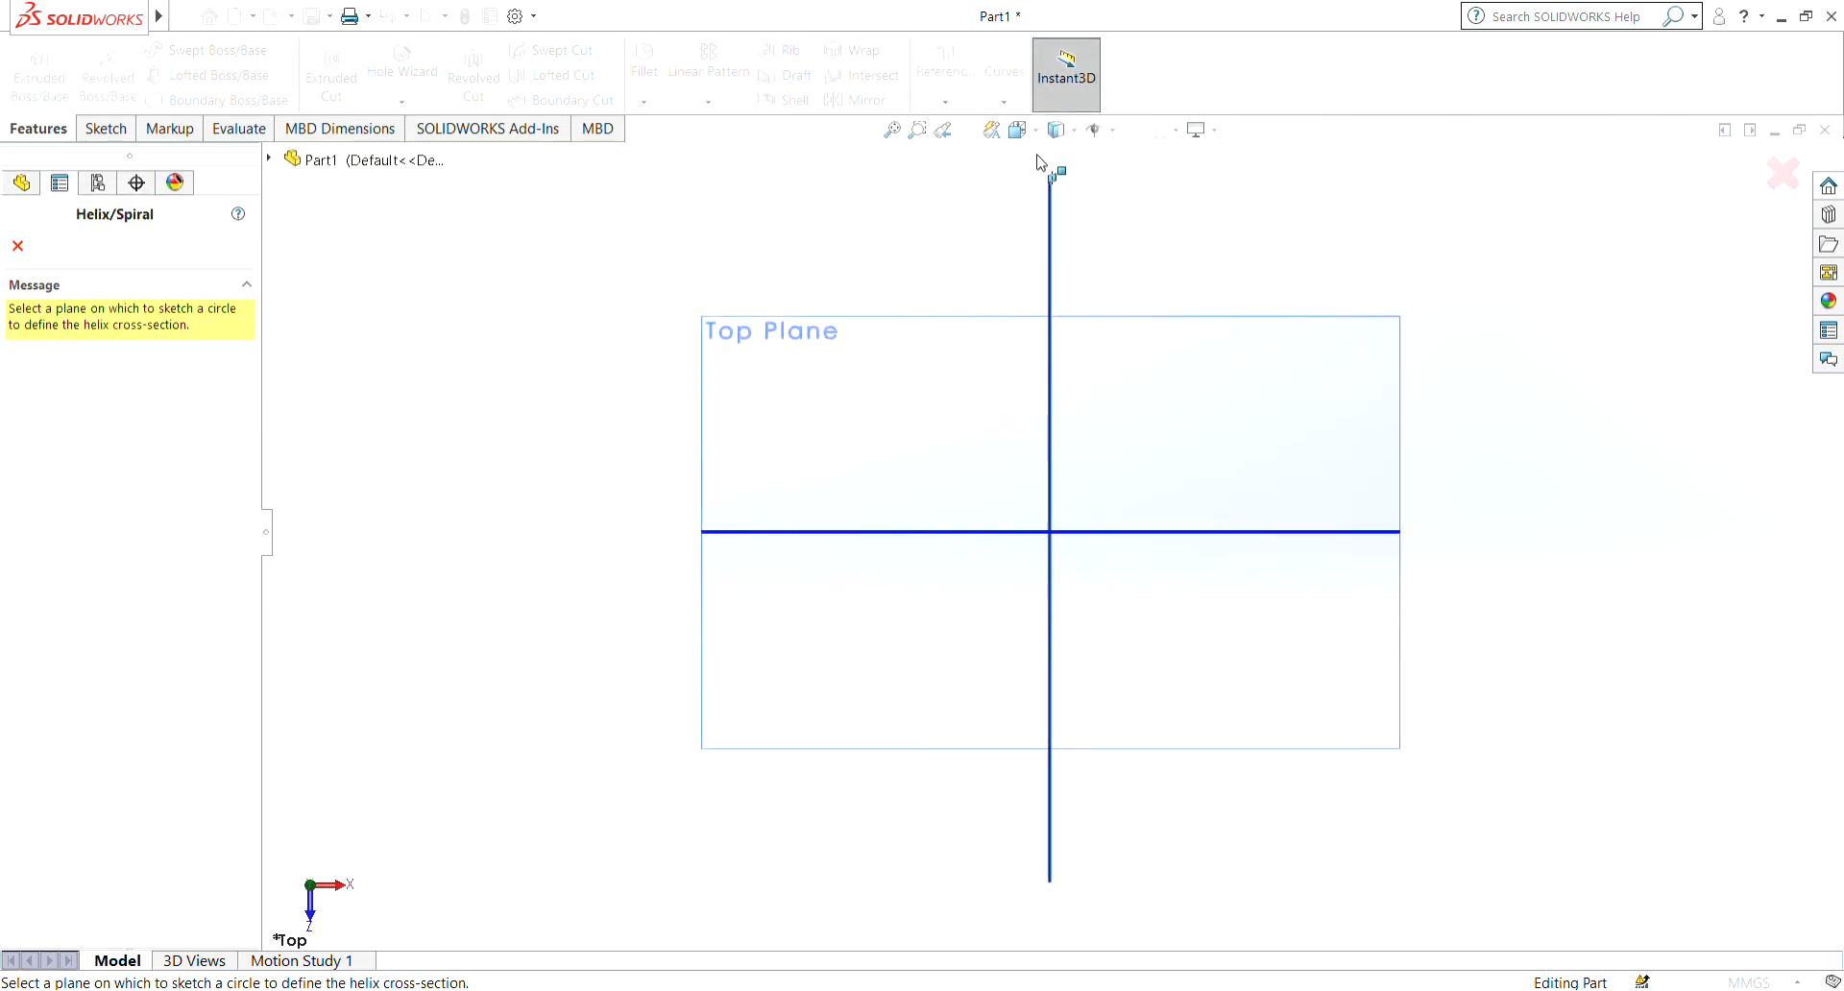
middle_drag(837, 241, 840, 166)
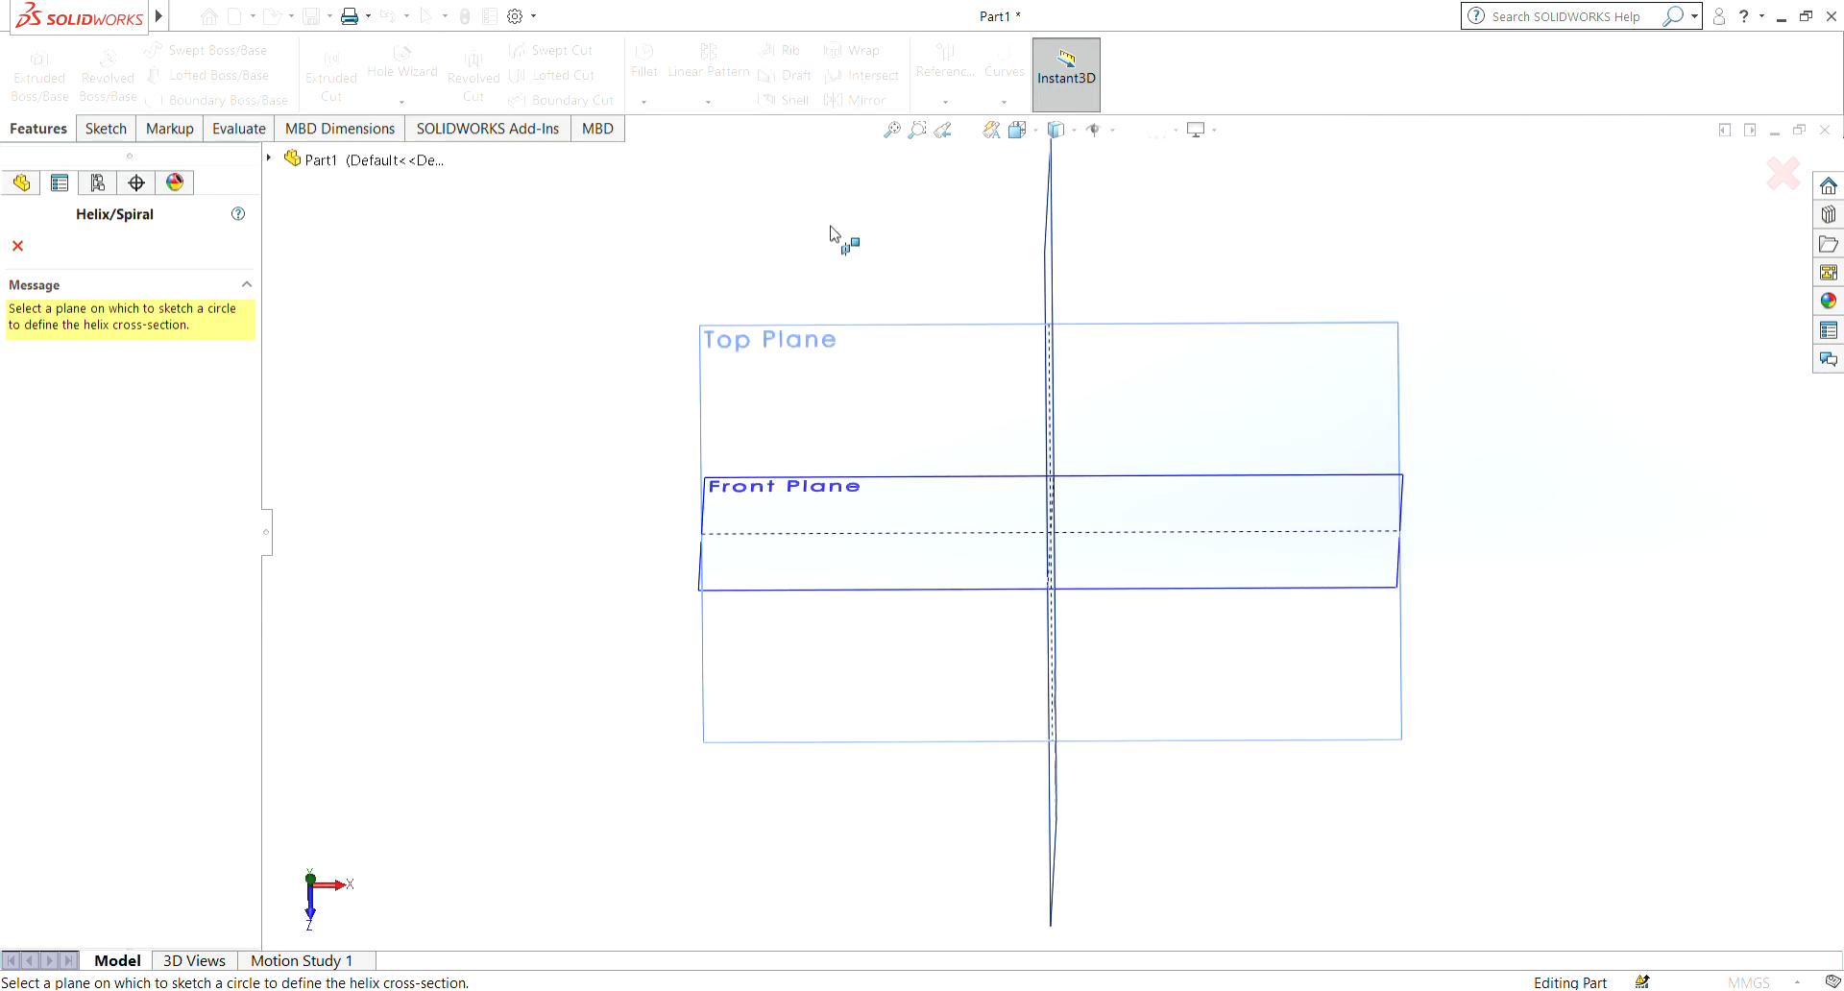
middle_drag(832, 234, 839, 428)
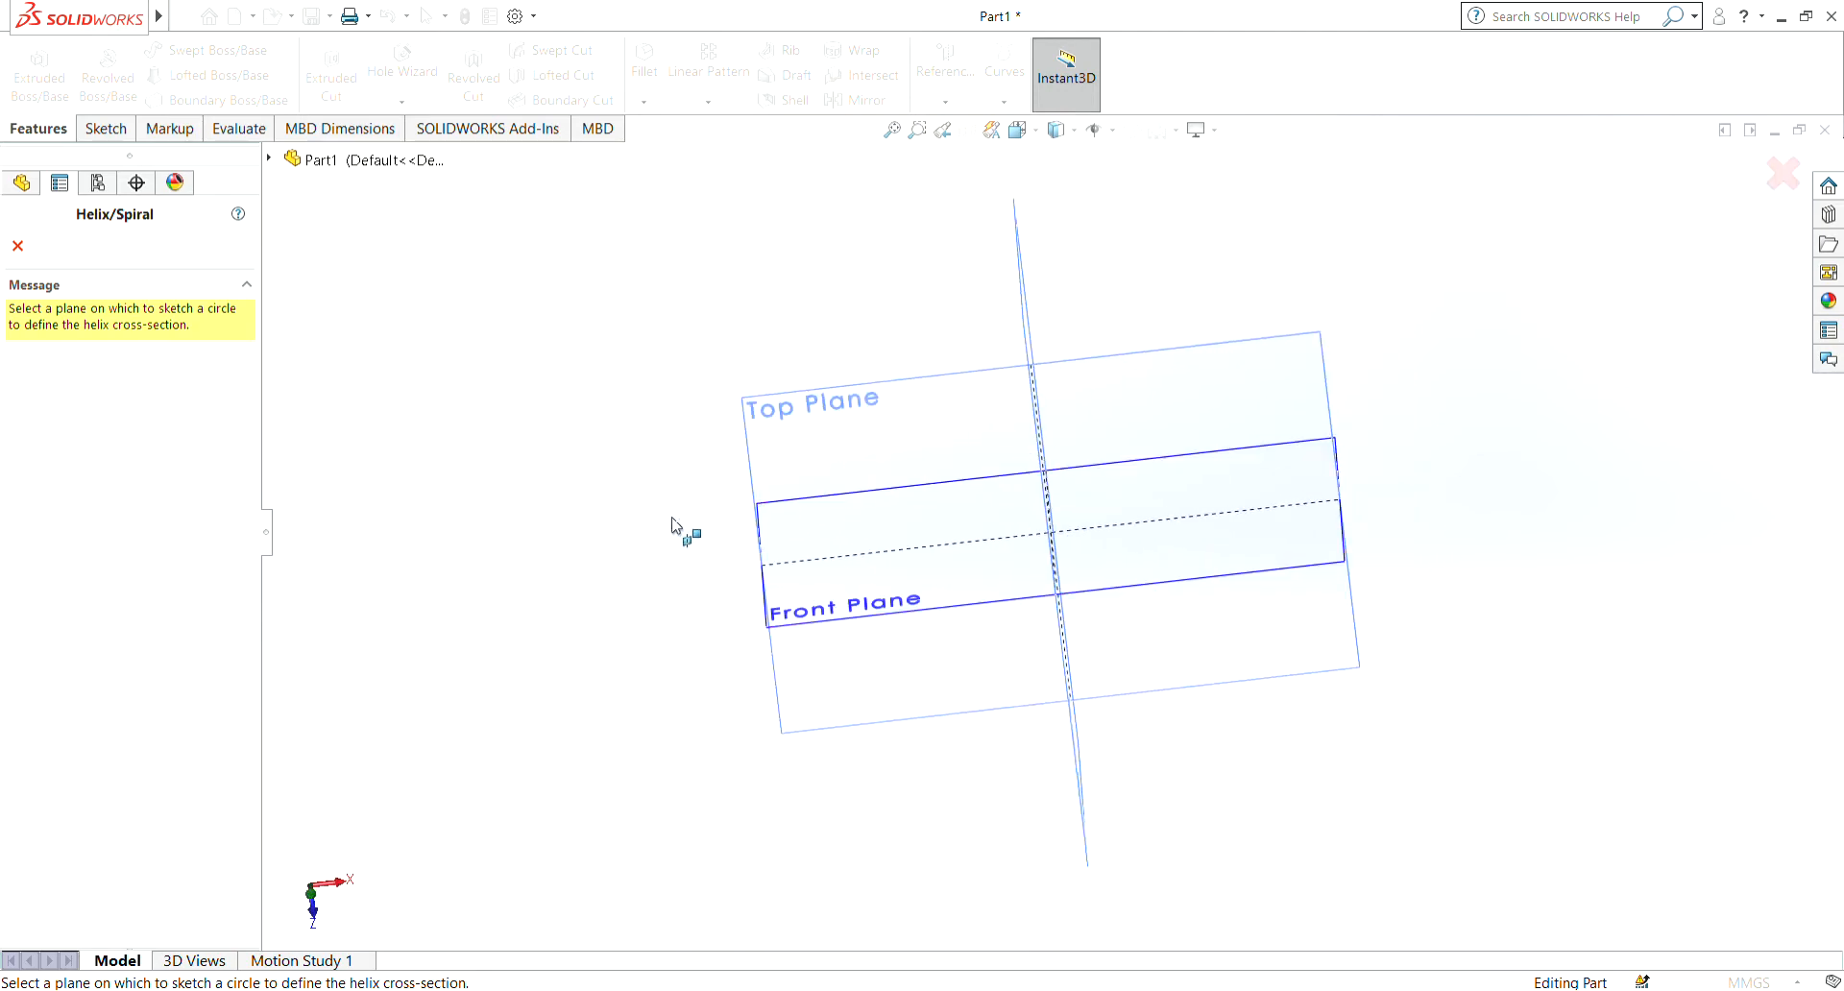
middle_drag(672, 526, 864, 523)
click(864, 518)
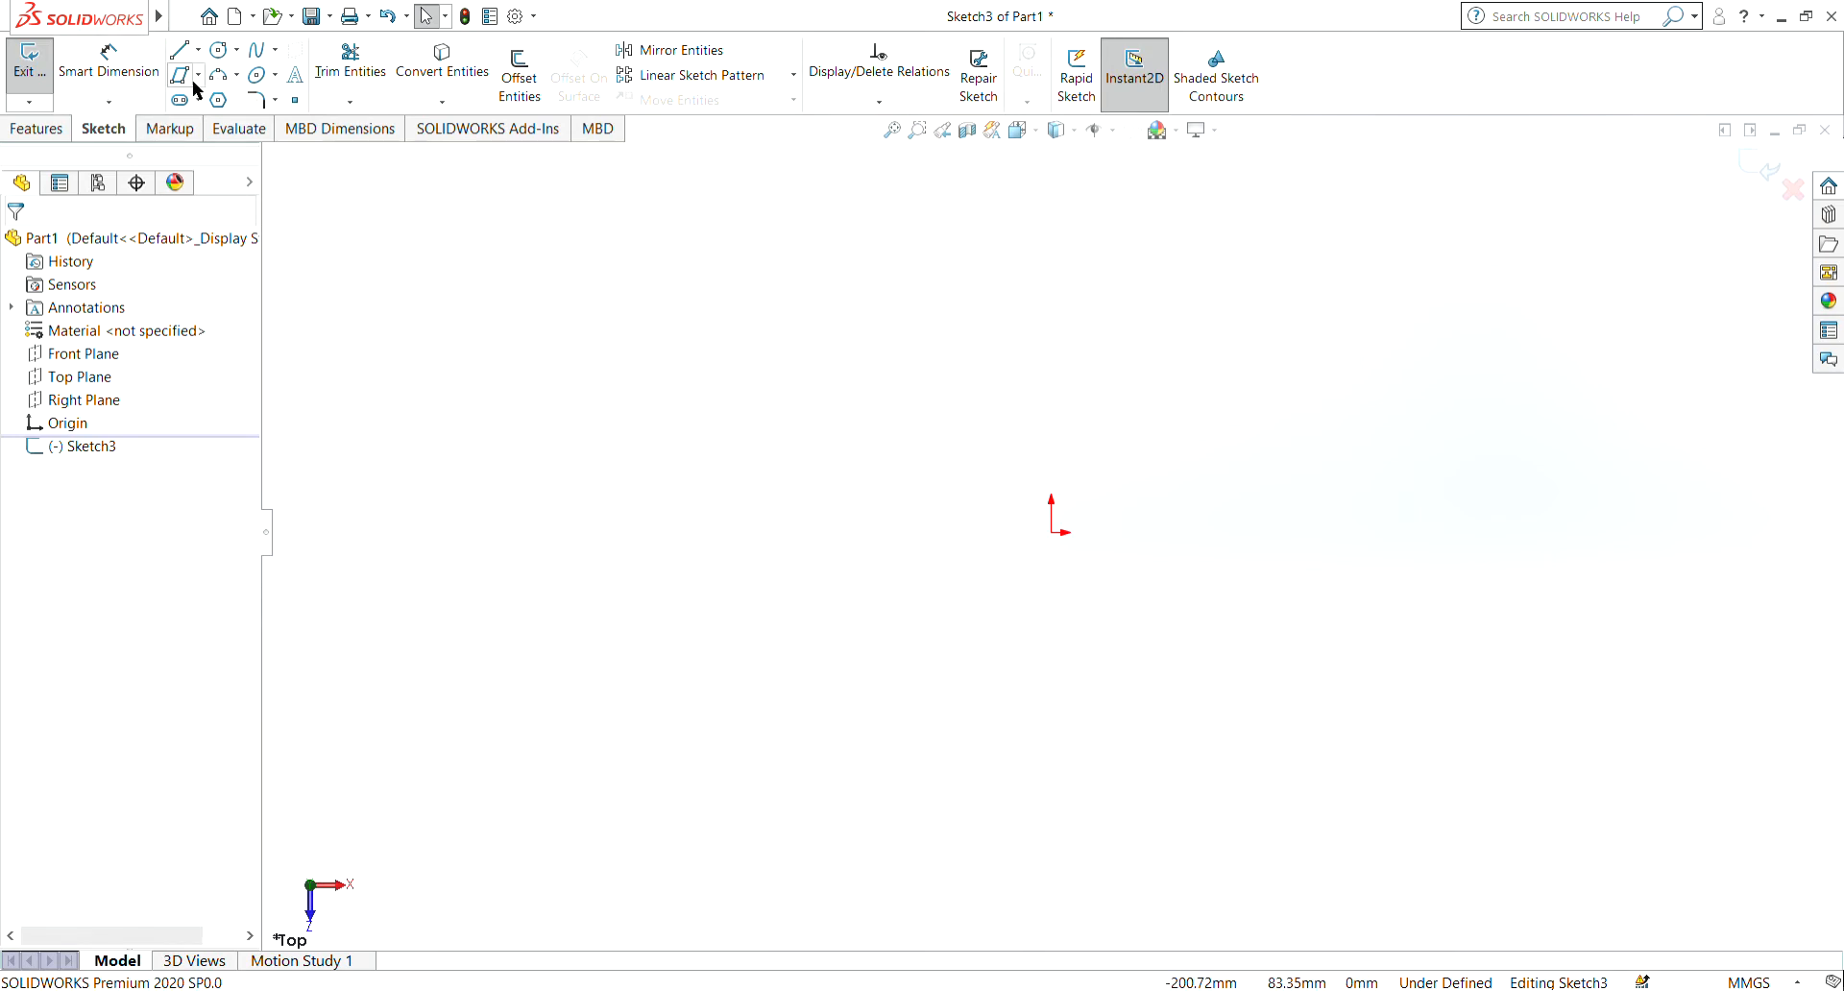
Step: Sketch a circle centred on the origin and dimension its diameter at 100 mm
click(220, 56)
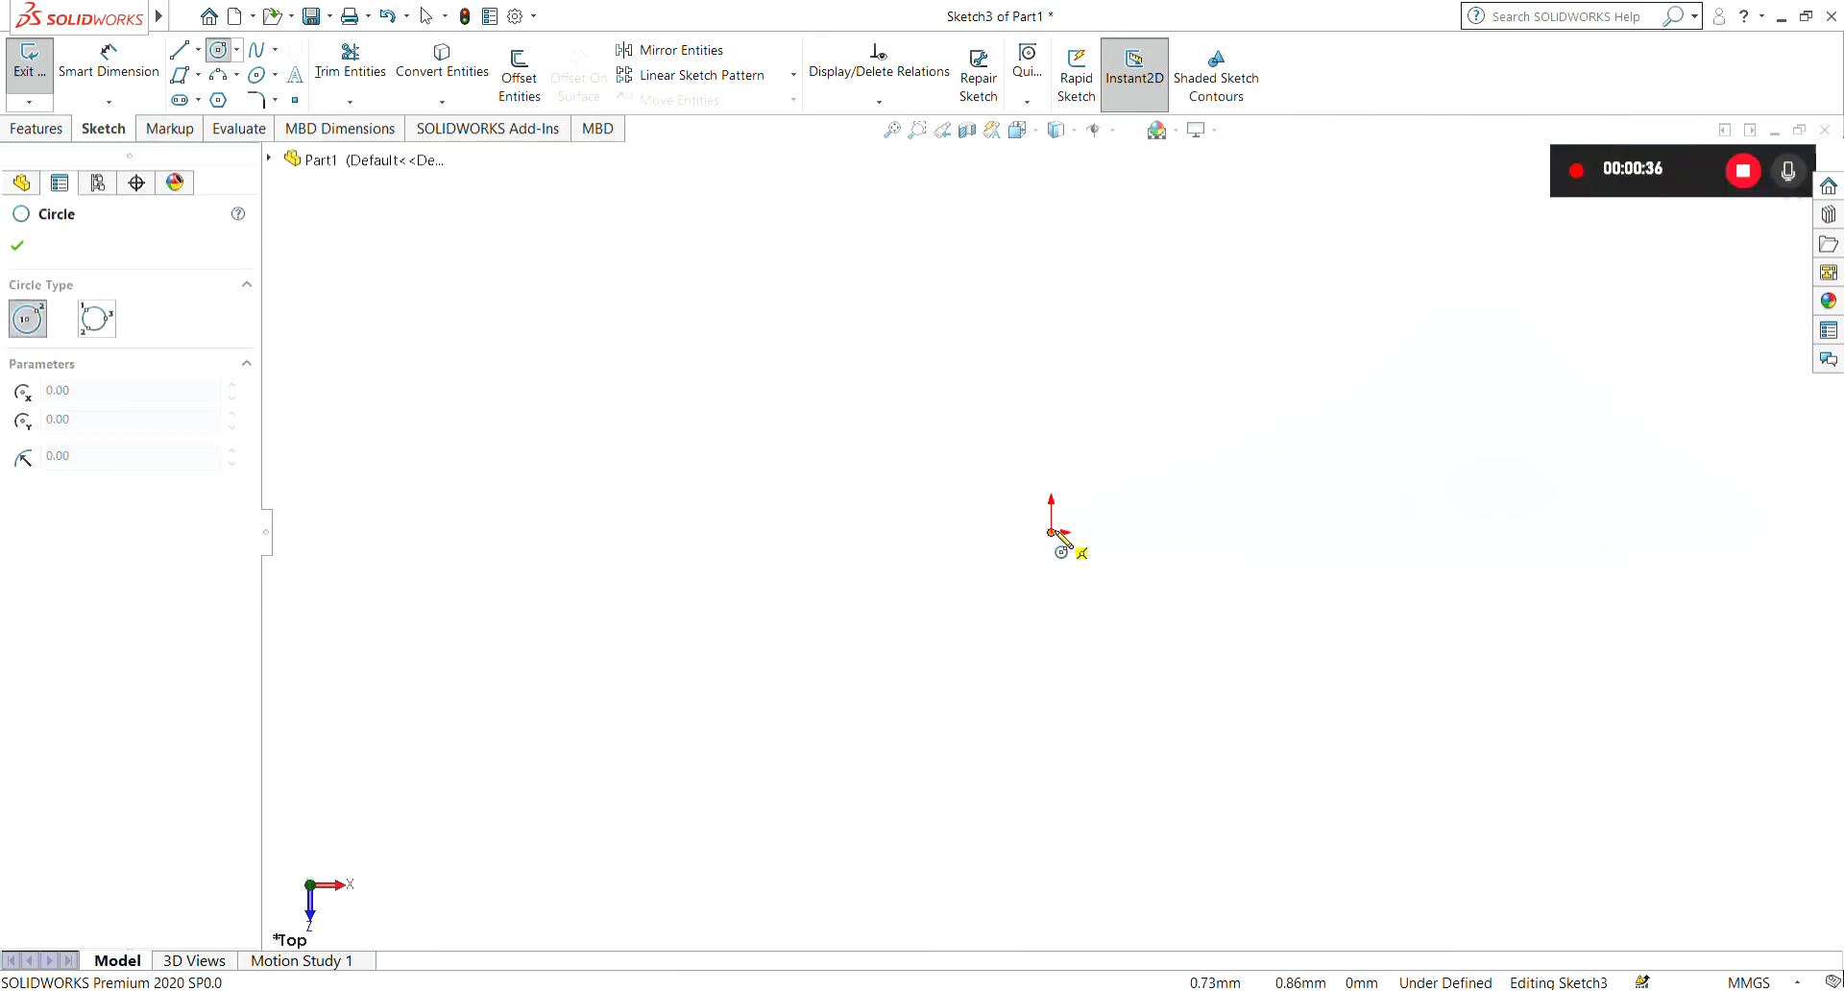
drag(1052, 532, 1216, 532)
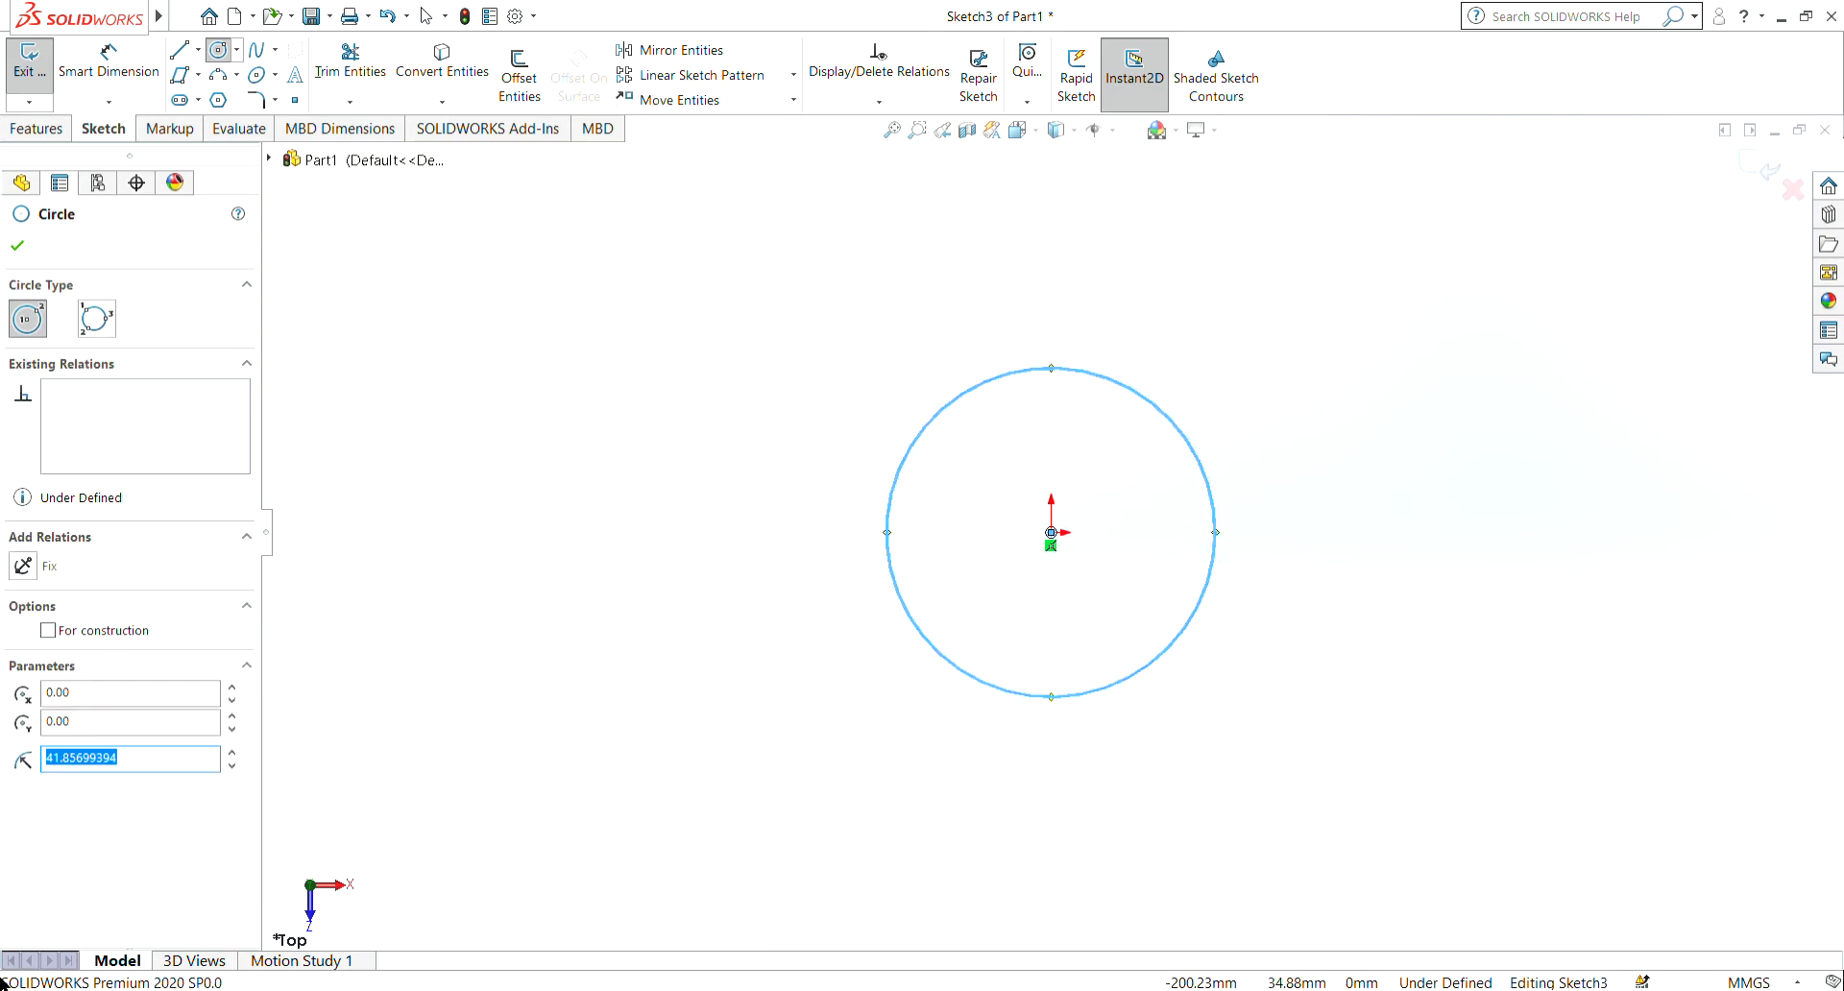
click(126, 103)
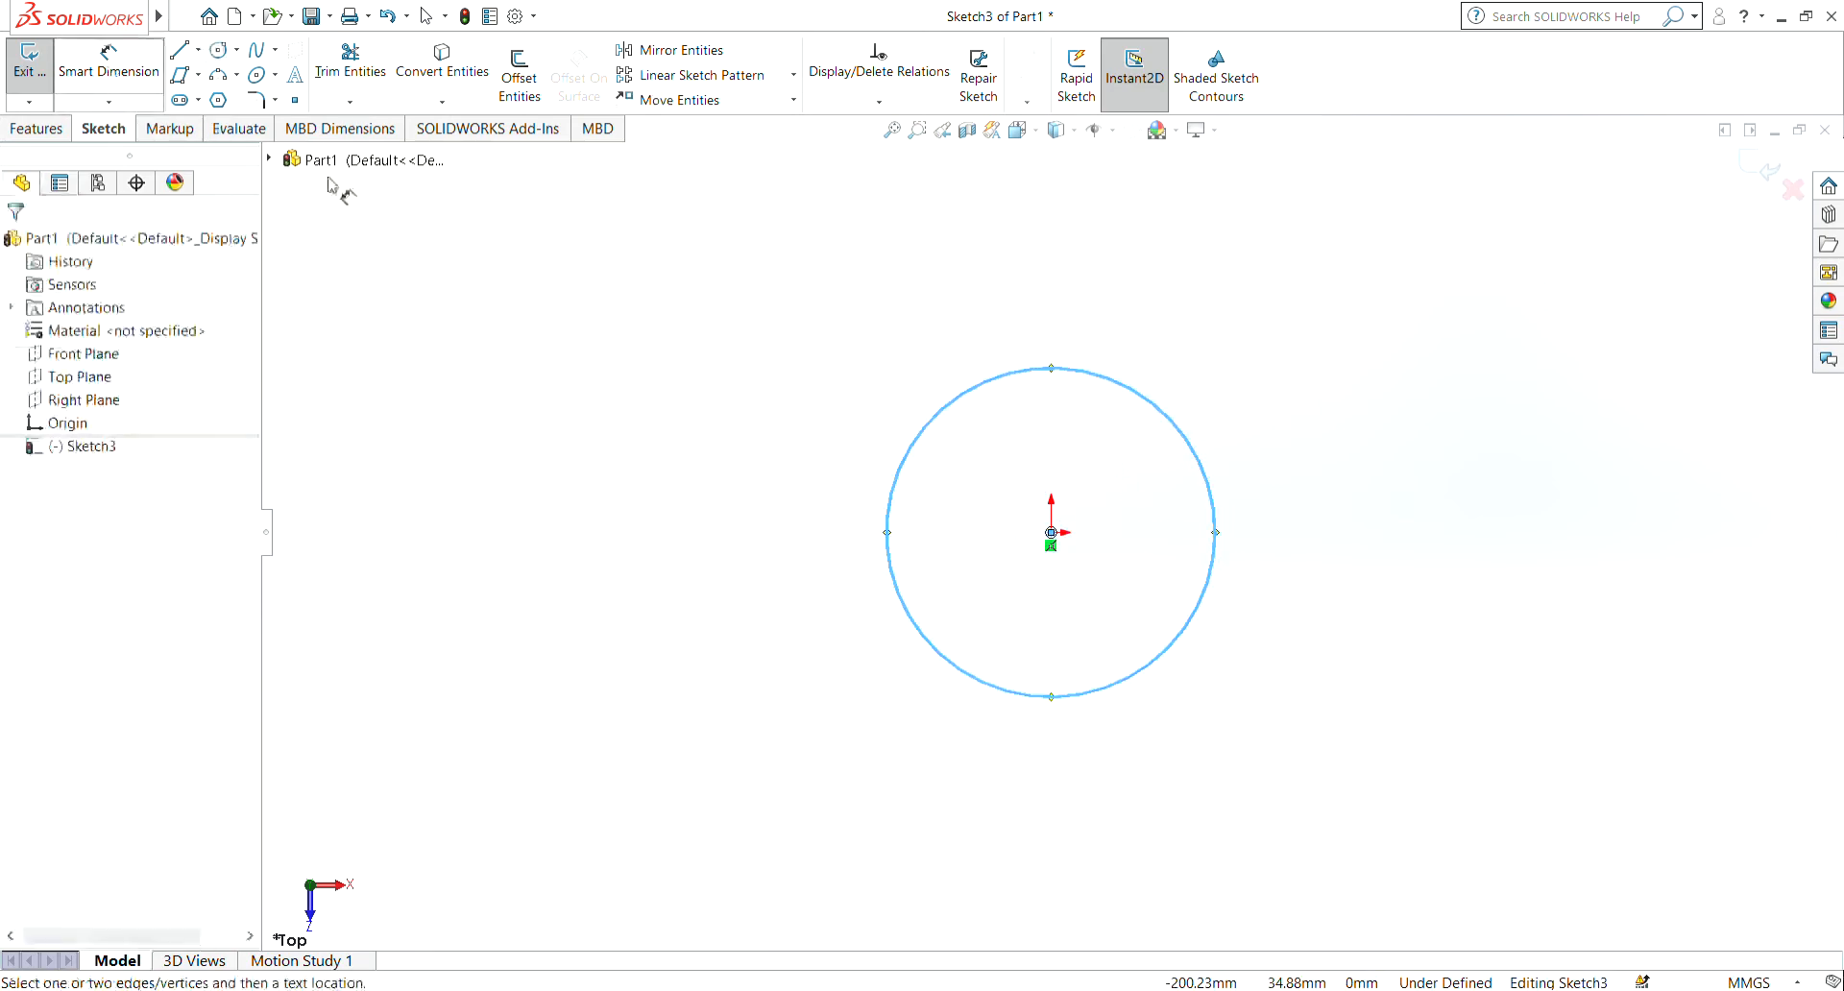
click(912, 452)
click(823, 414)
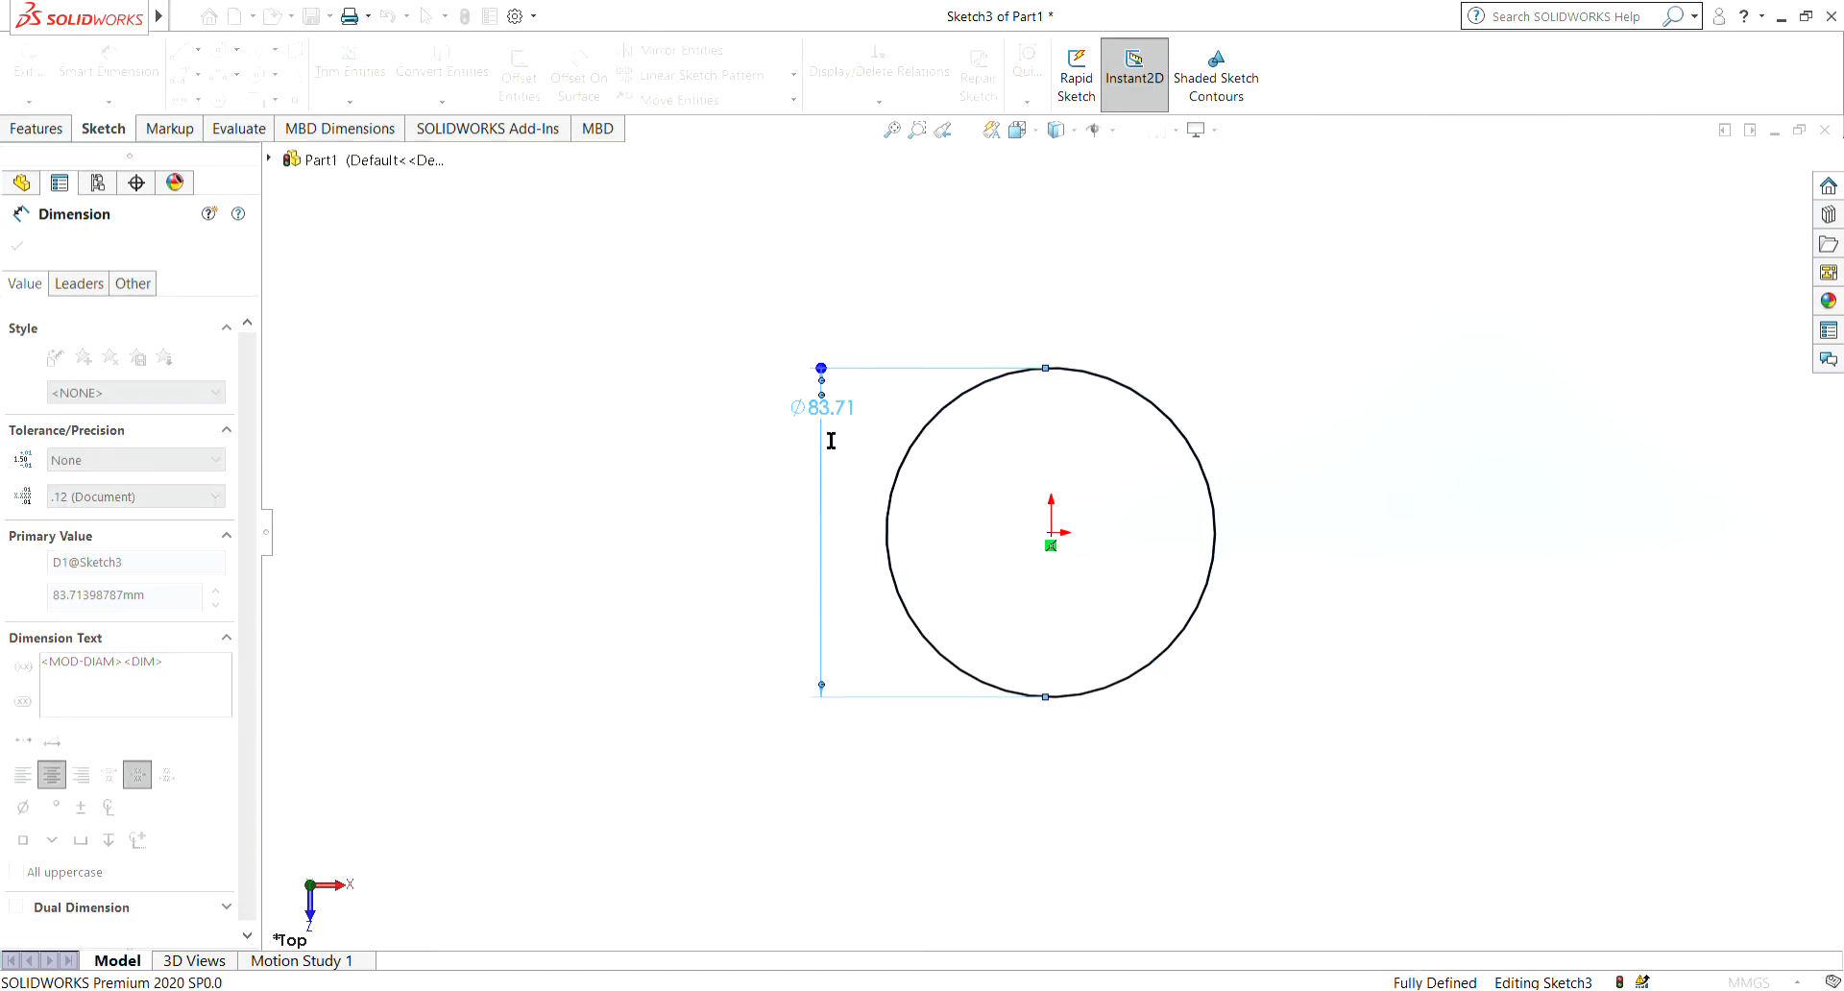
text(100)
key(Return)
click(643, 455)
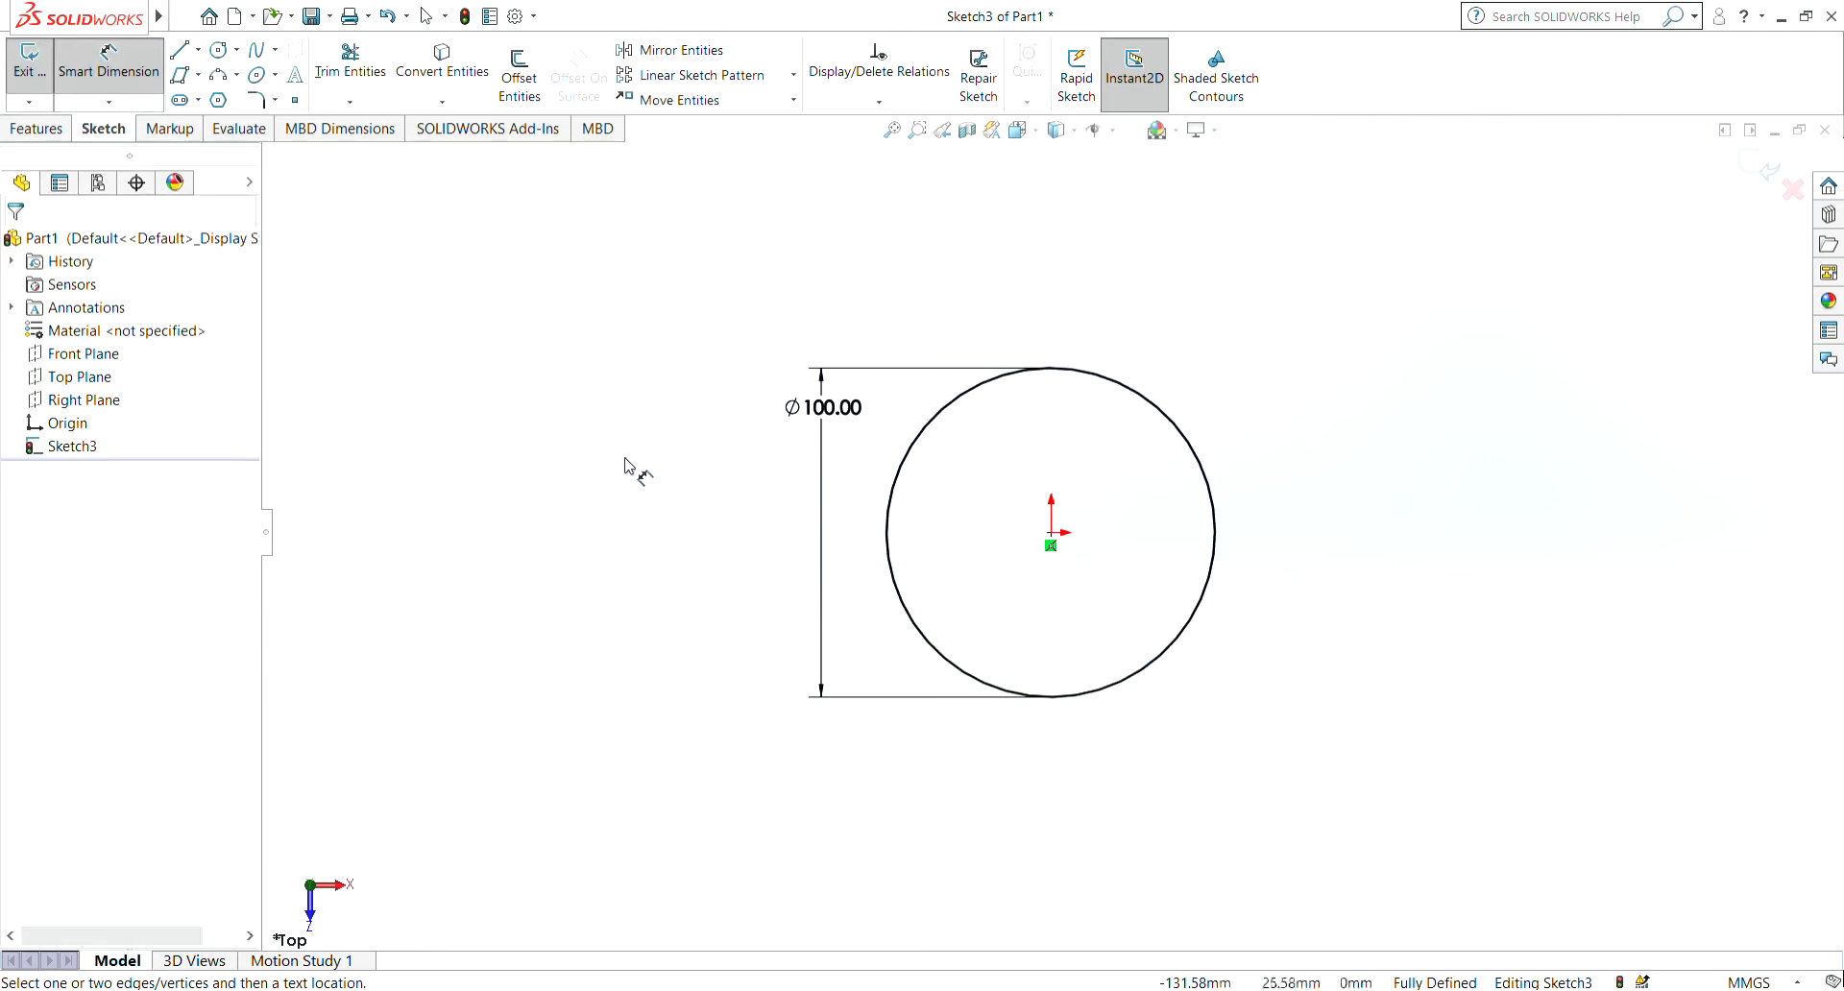
Step: Start the Helix/Spiral from the circle sketch and define it by Height and Revolution
mouse_move(626, 459)
middle_down()
mouse_move(644, 322)
mouse_move(445, 272)
middle_up()
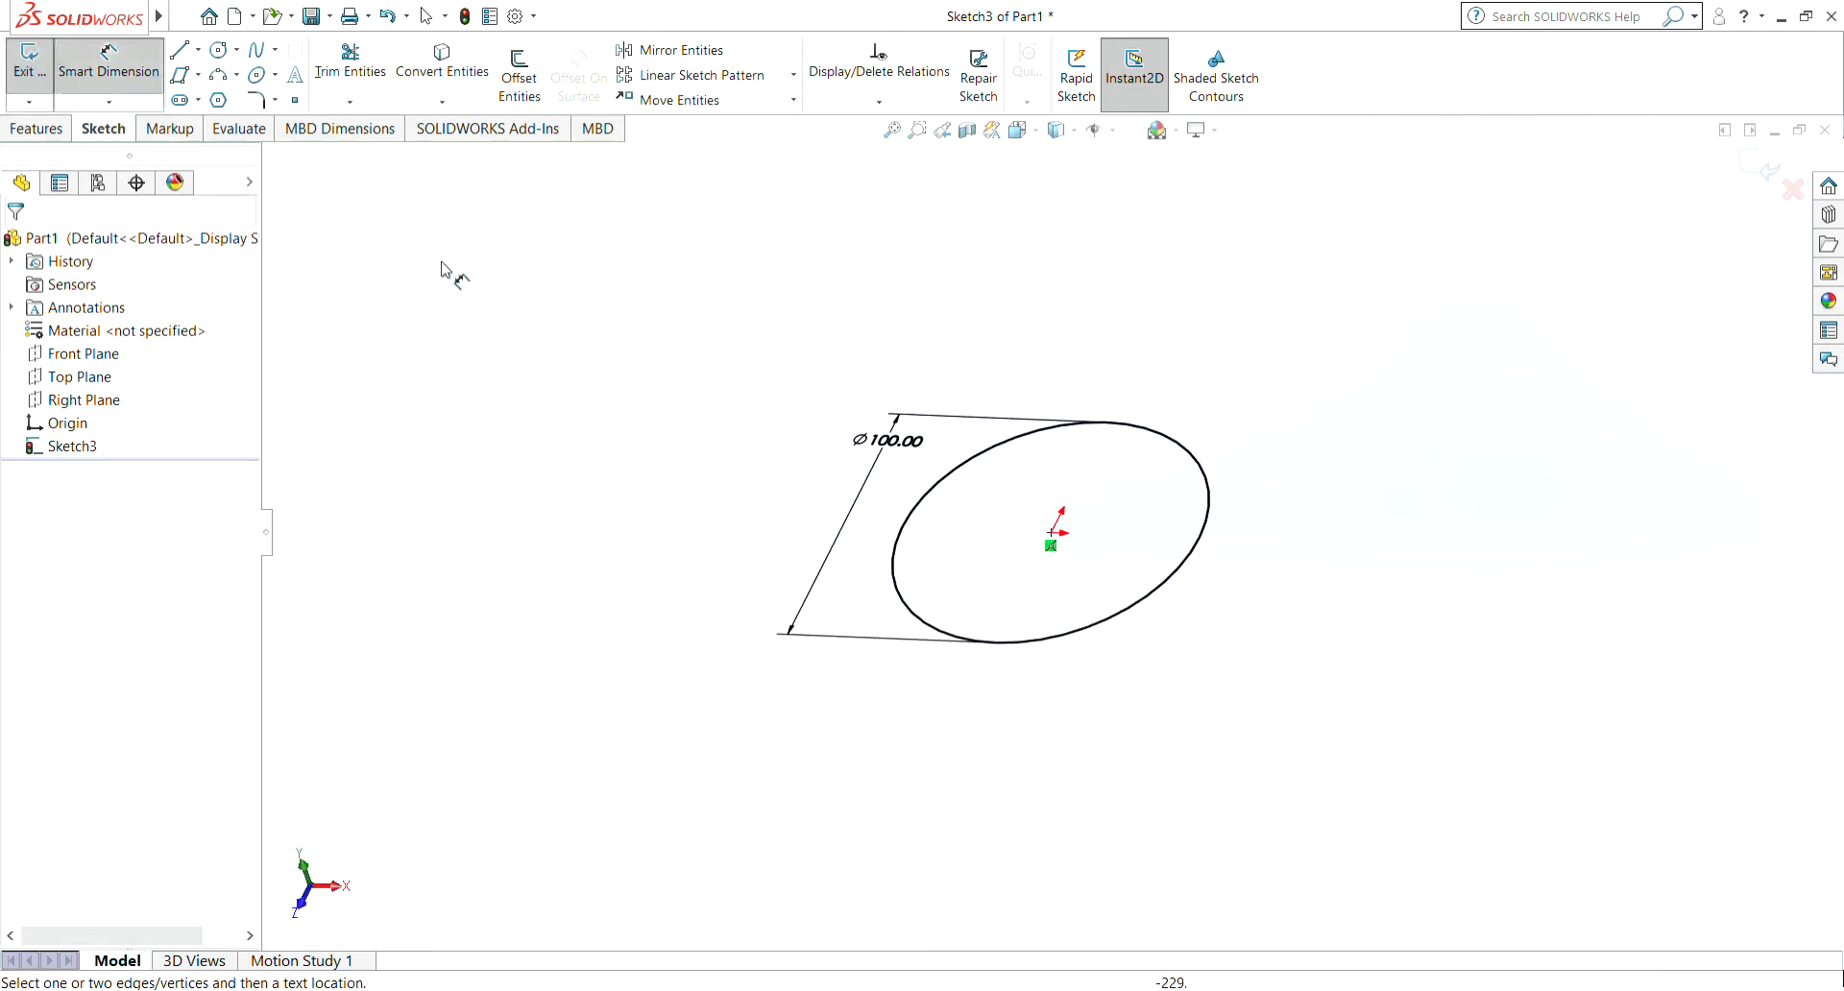
click(65, 127)
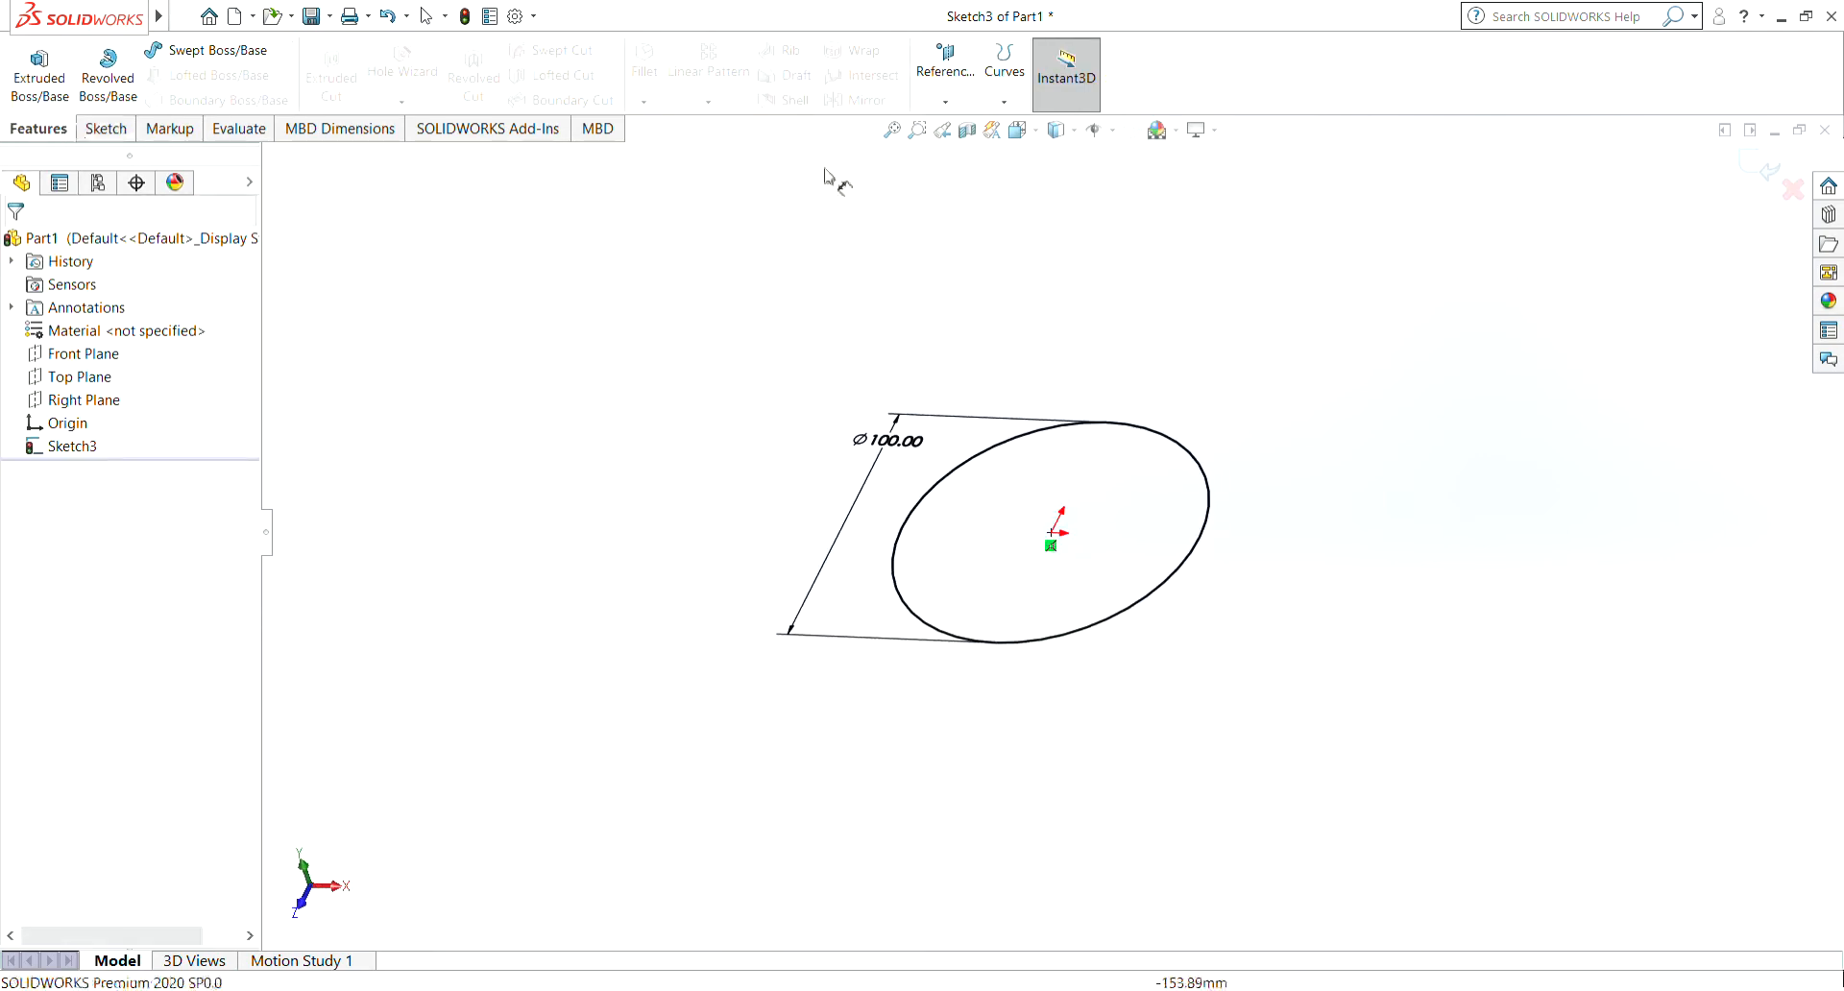
click(1026, 128)
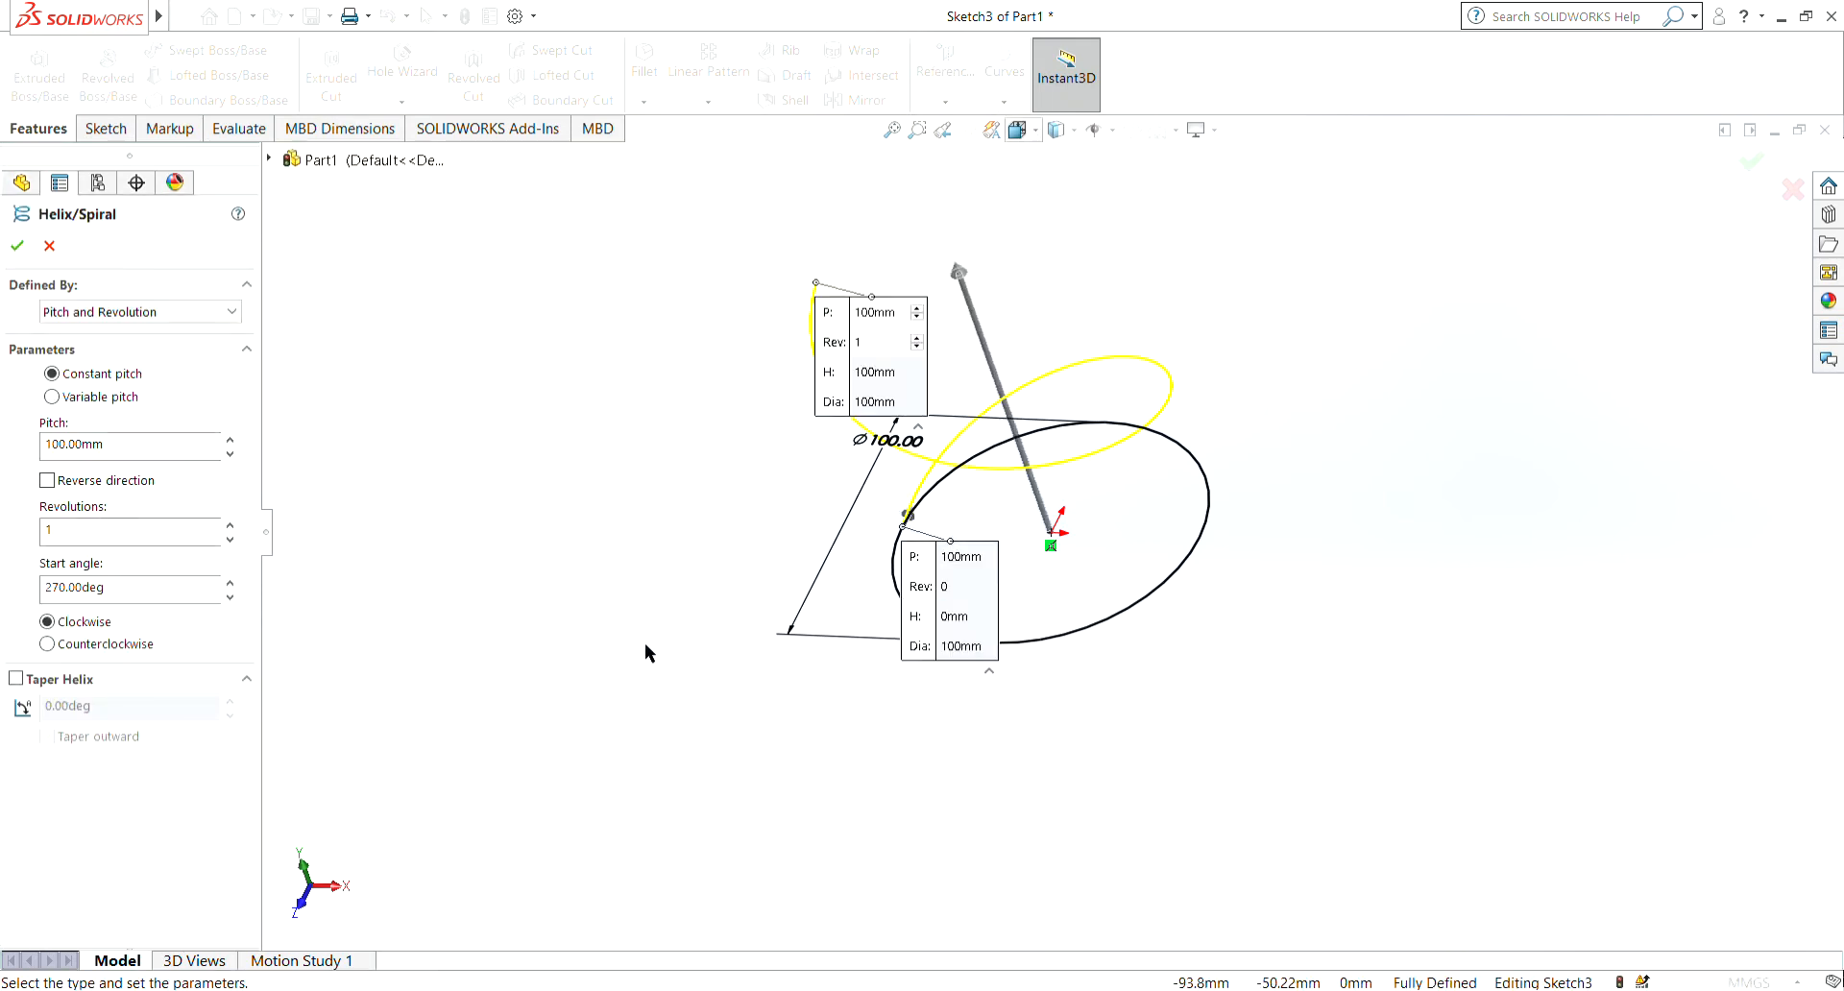
middle_drag(544, 559, 254, 719)
scroll(509, 832, down, 2)
scroll(1325, 791, up, 7)
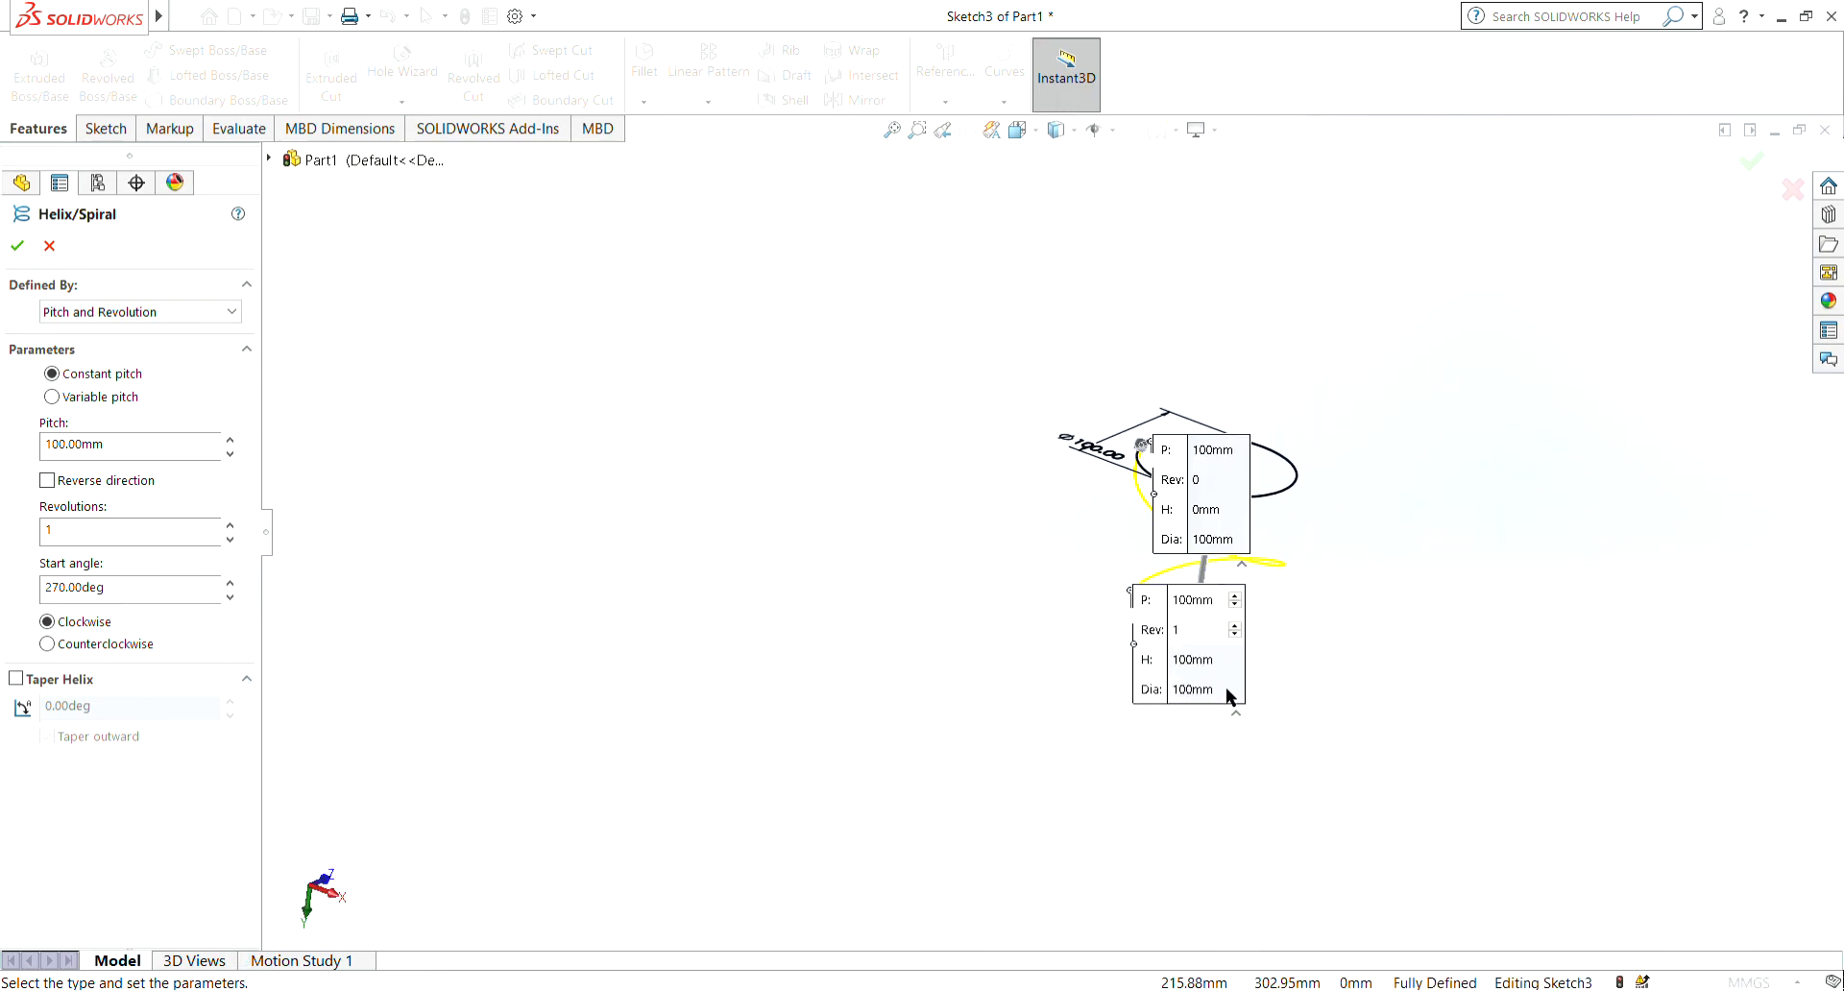
middle_drag(1160, 918, 1276, 722)
scroll(1277, 727, down, 4)
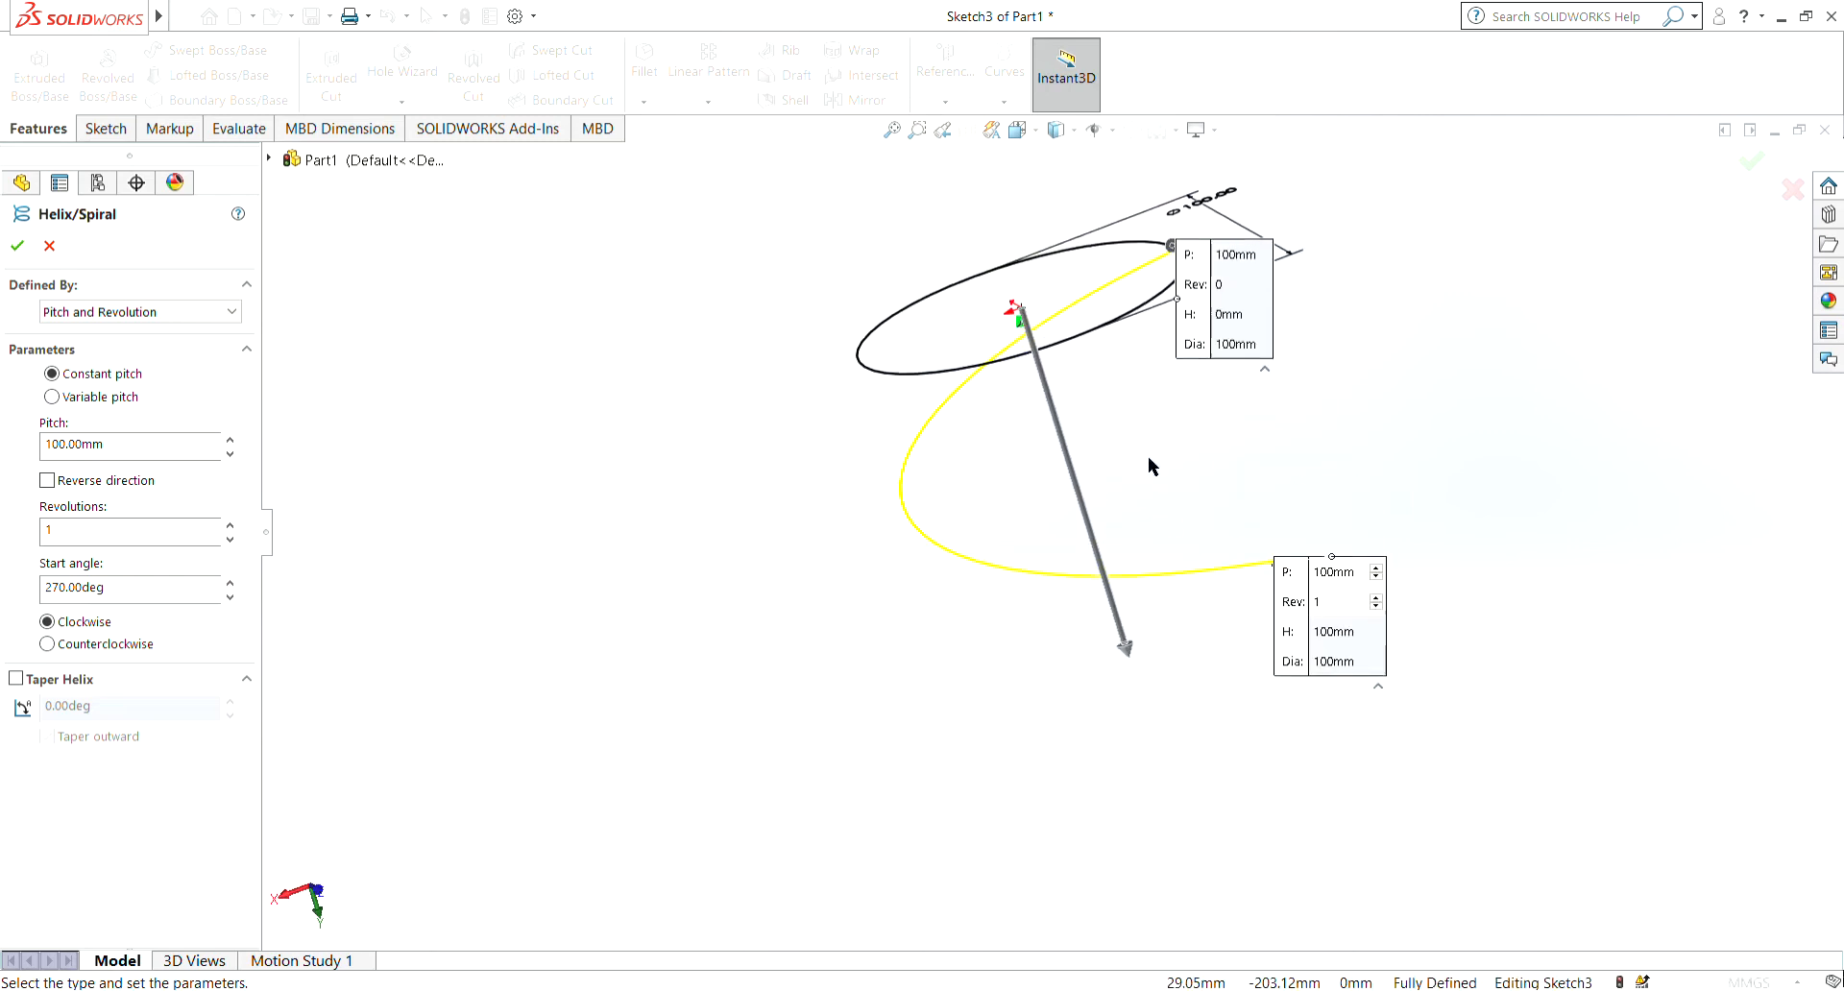
scroll(1149, 455, down, 1)
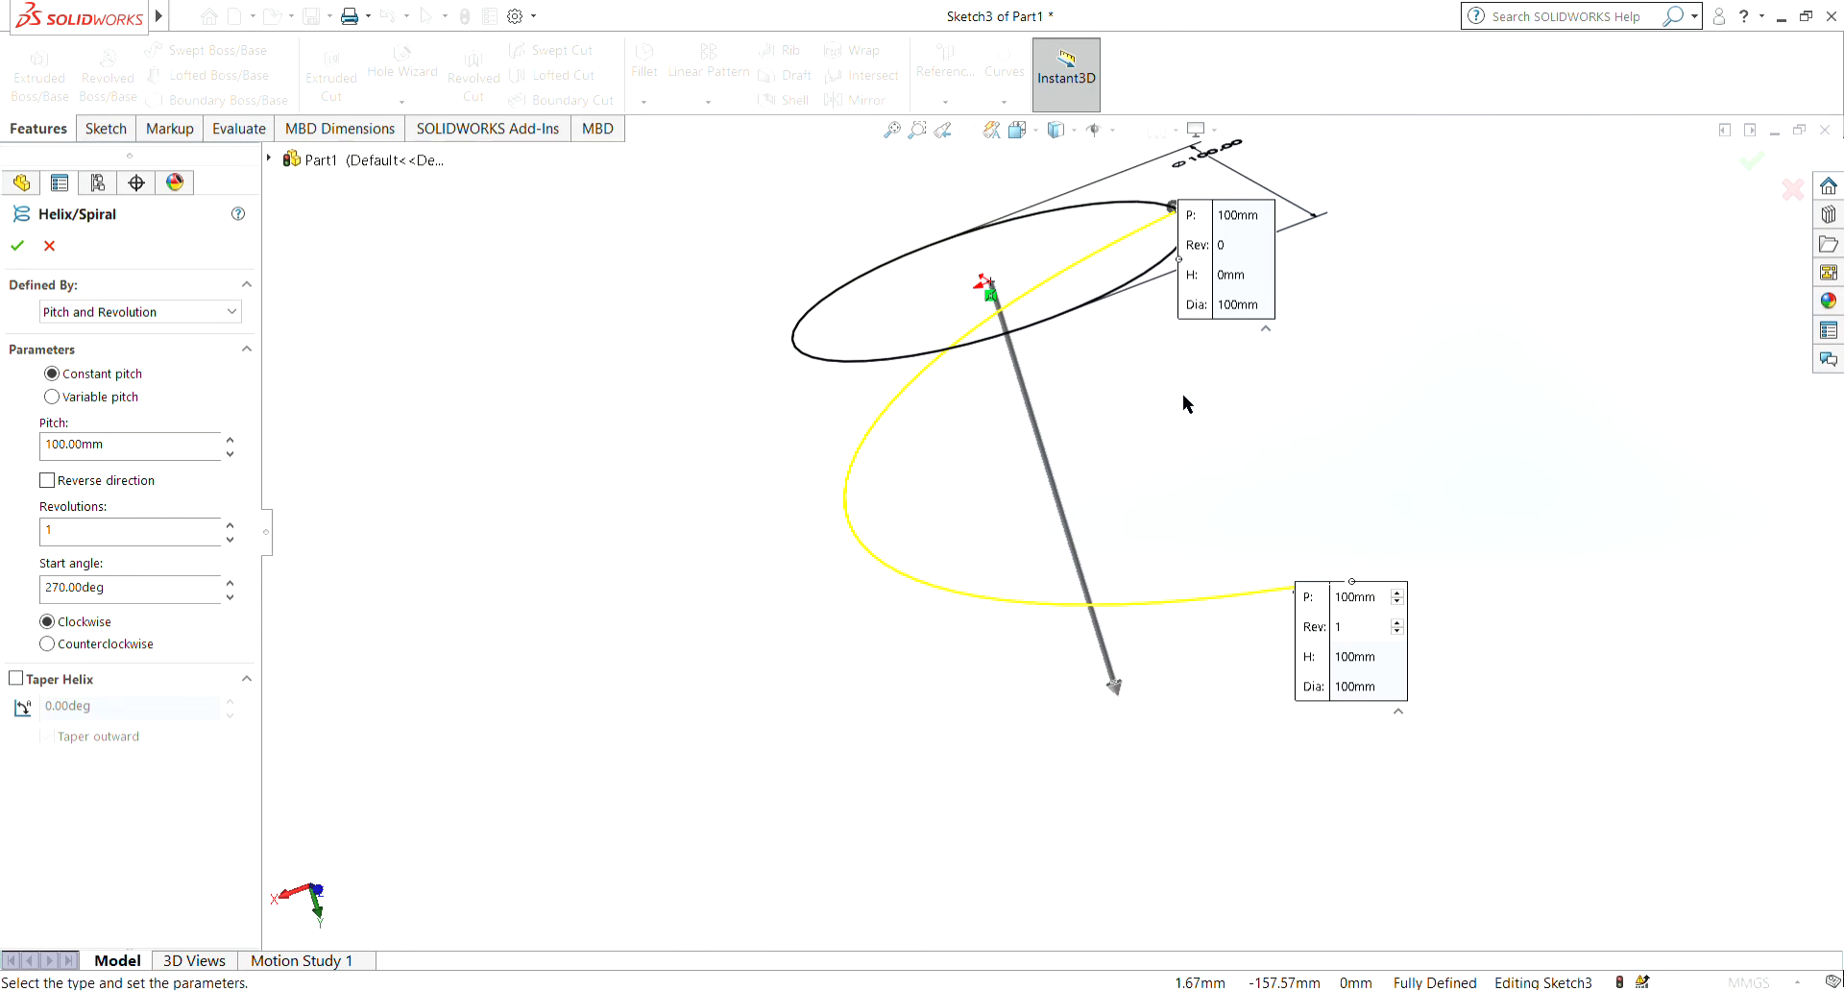
key(z)
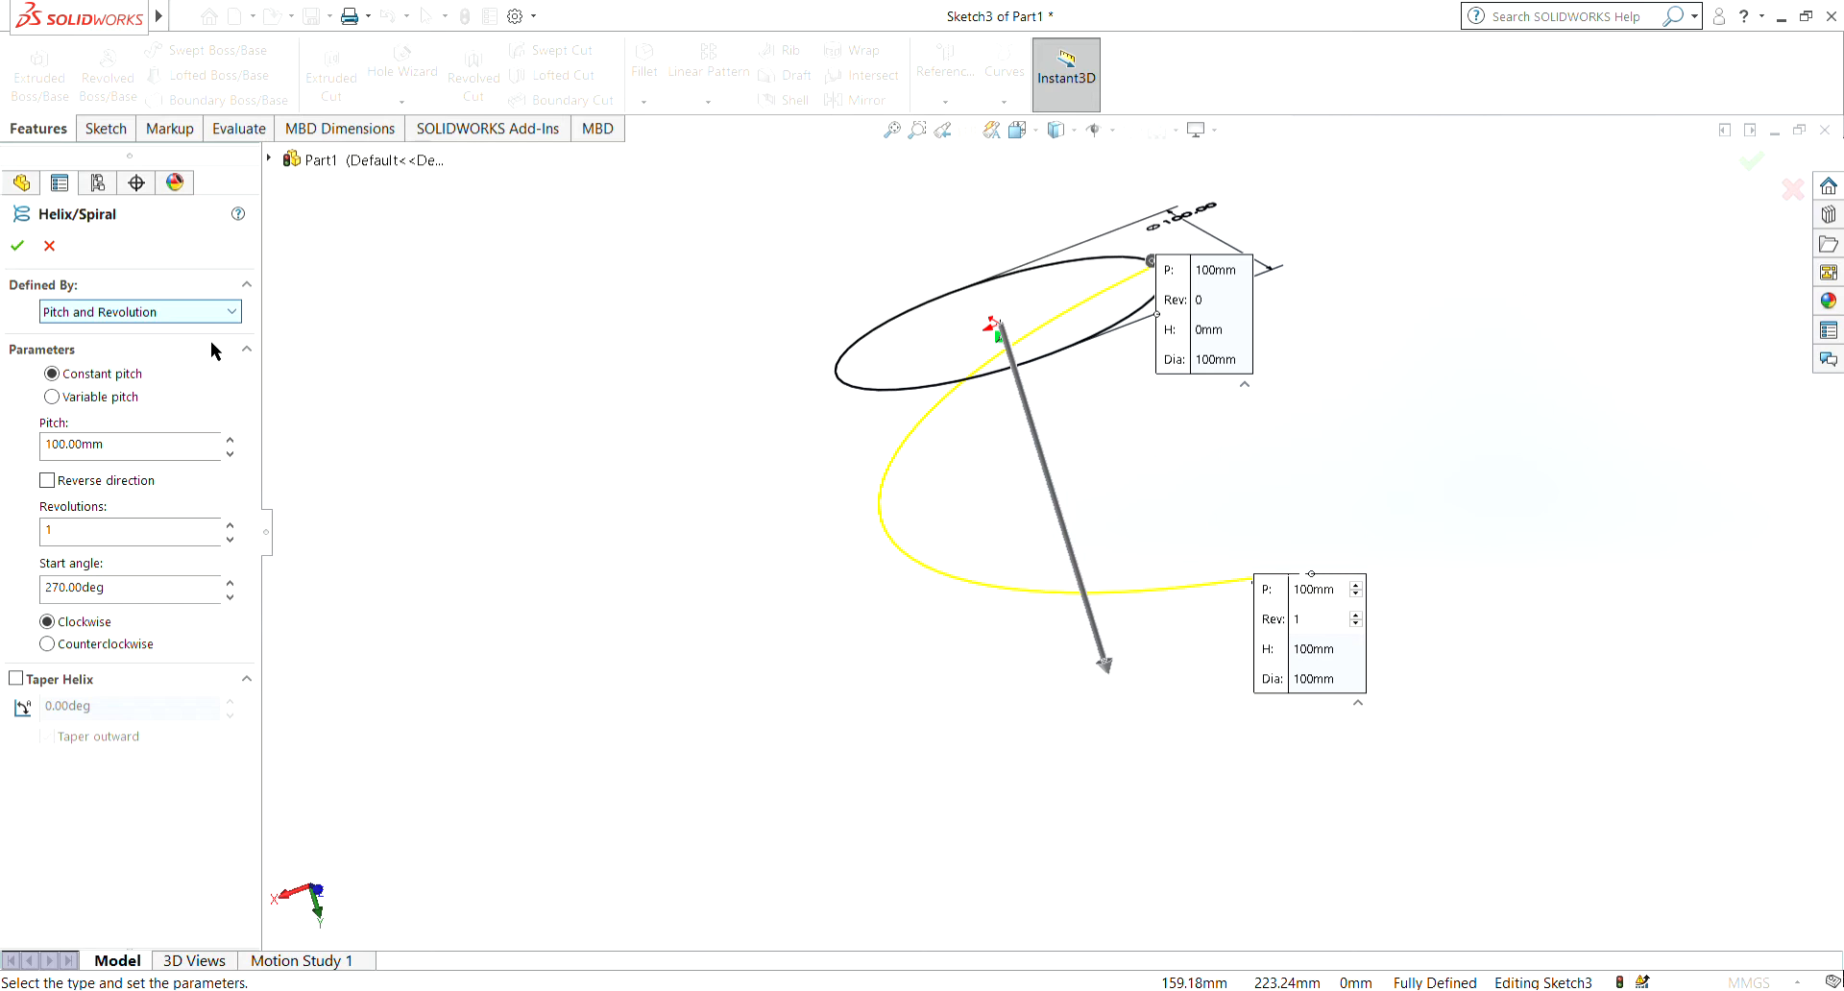
key(Down)
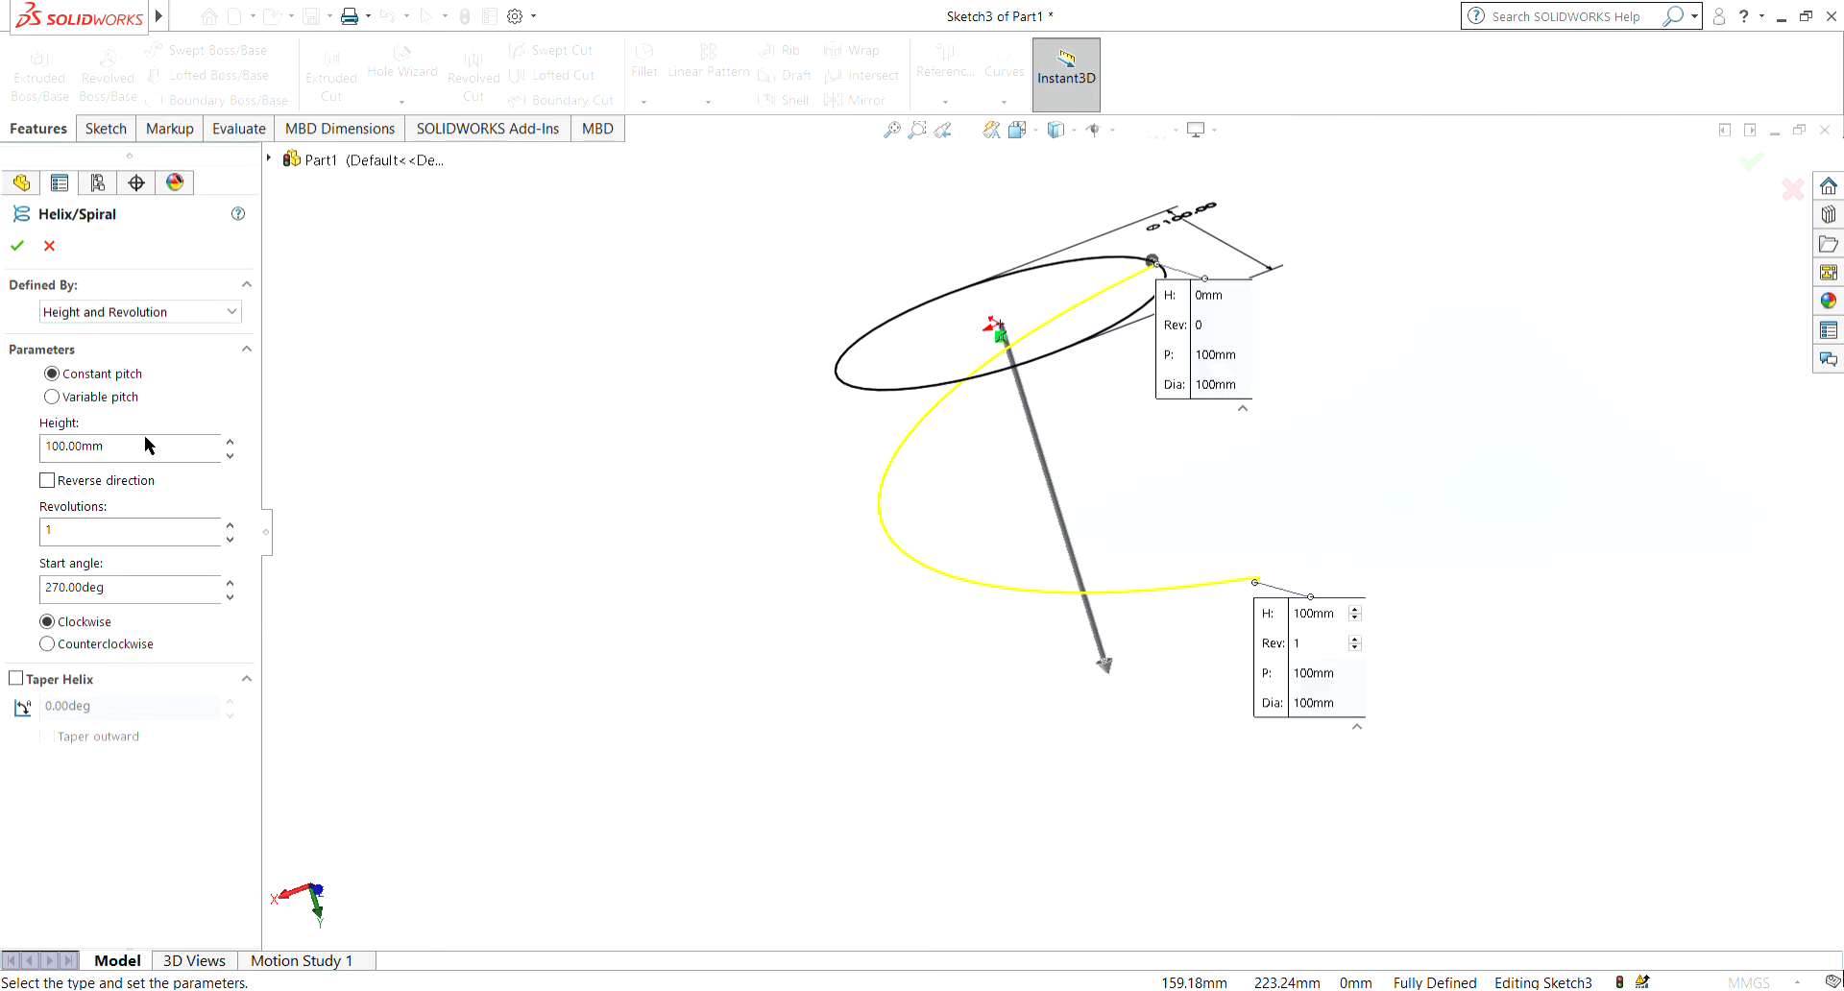
Step: Try the helix with 10 revolutions and a height of 1000 mm
click(131, 534)
click(230, 444)
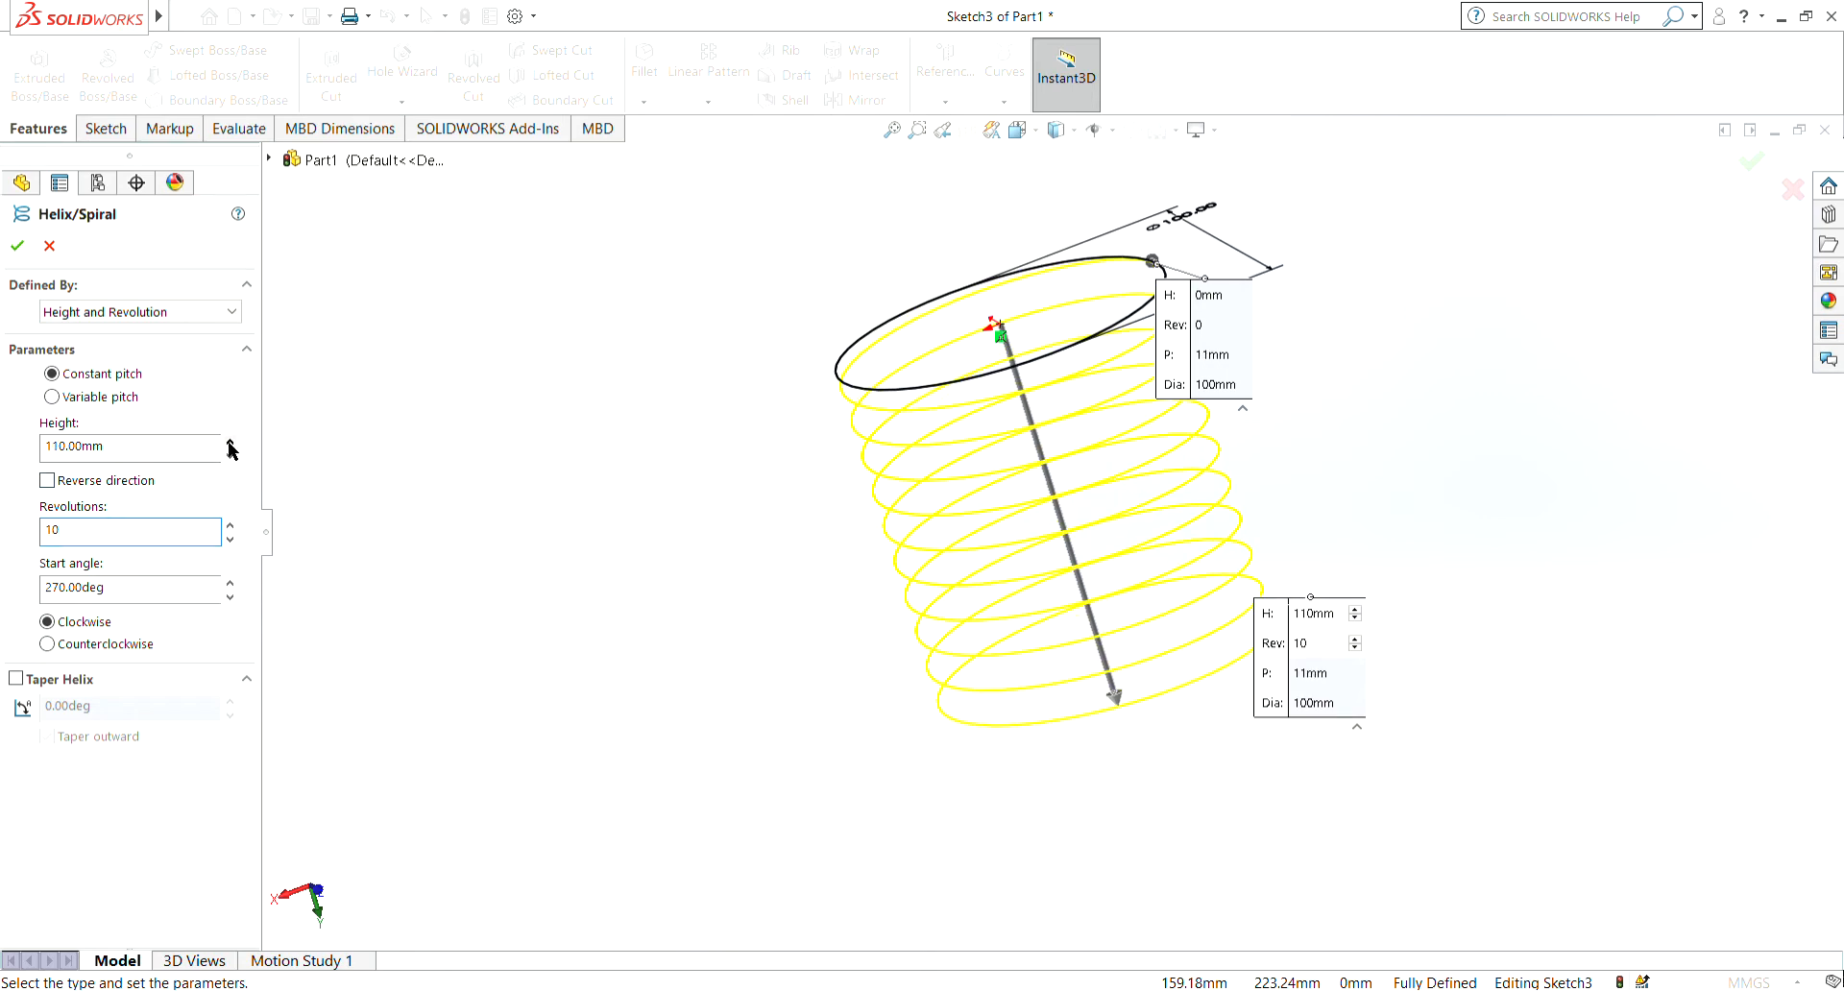
click(187, 453)
key(BackSpace)
key(BackSpace)
key(BackSpace)
key(BackSpace)
key(BackSpace)
key(BackSpace)
key(BackSpace)
text(1000)
click(158, 534)
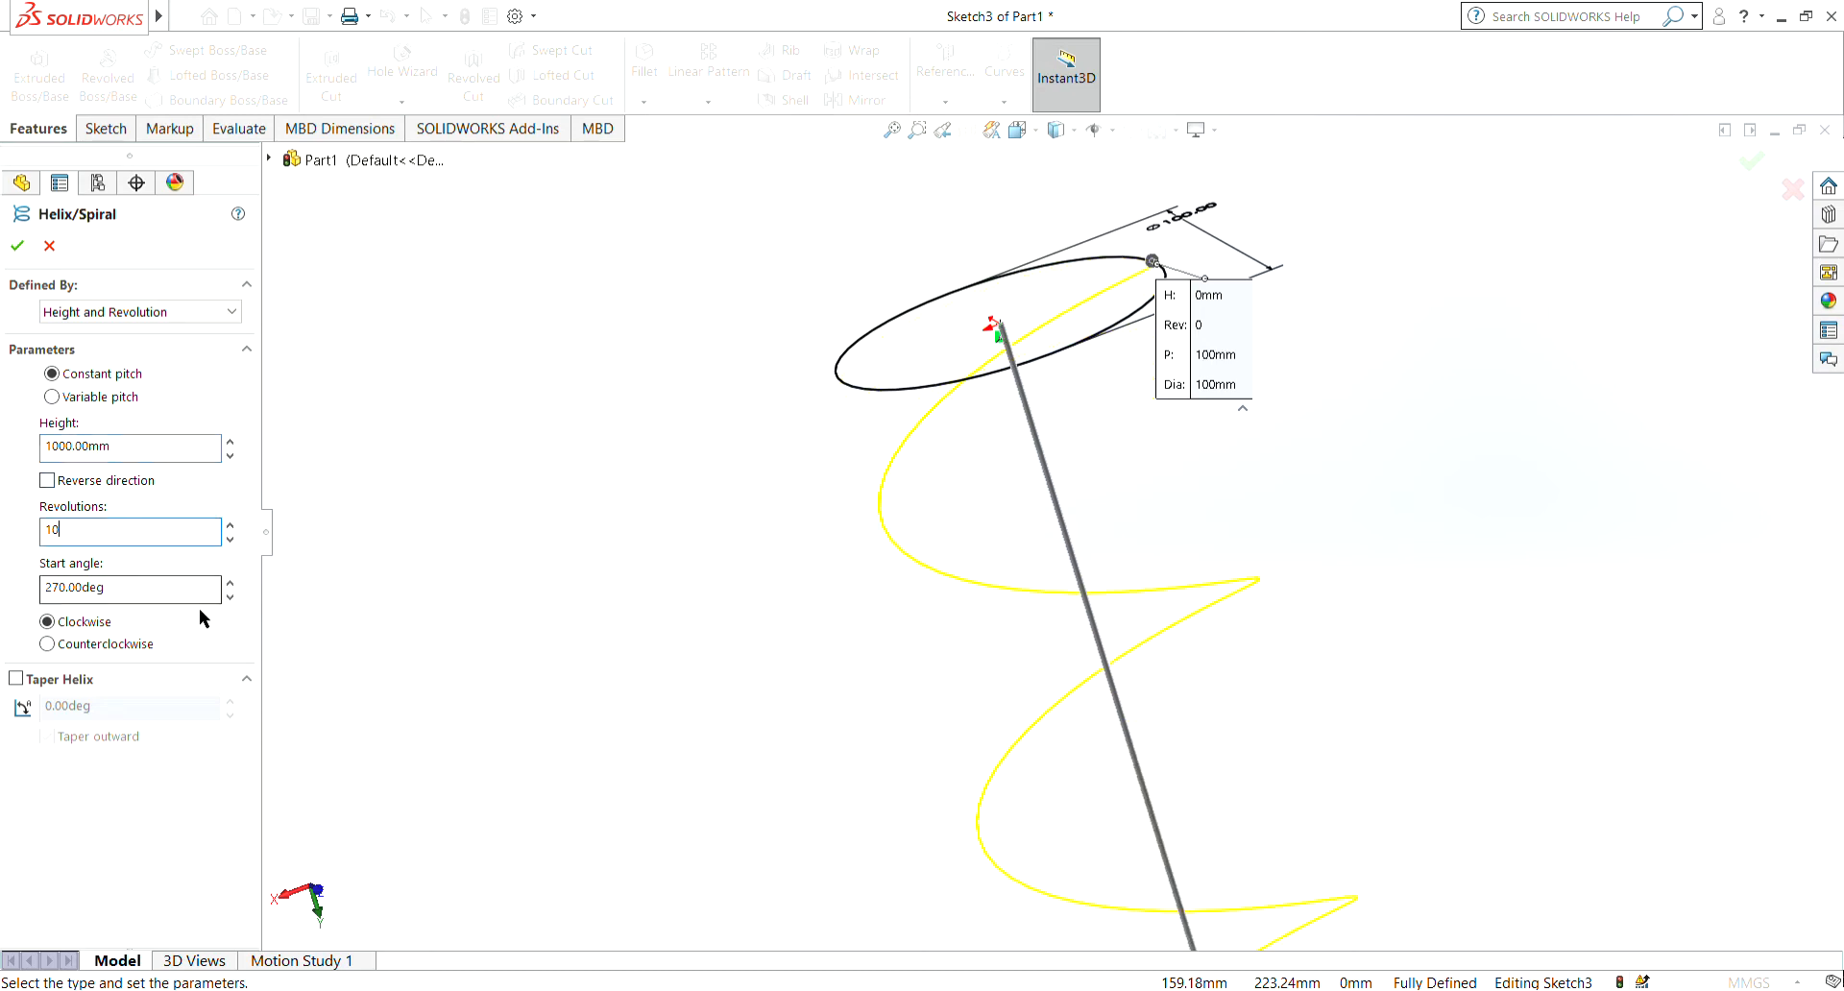
Step: Set the helix height to 100 mm and the number of revolutions to 5
click(174, 459)
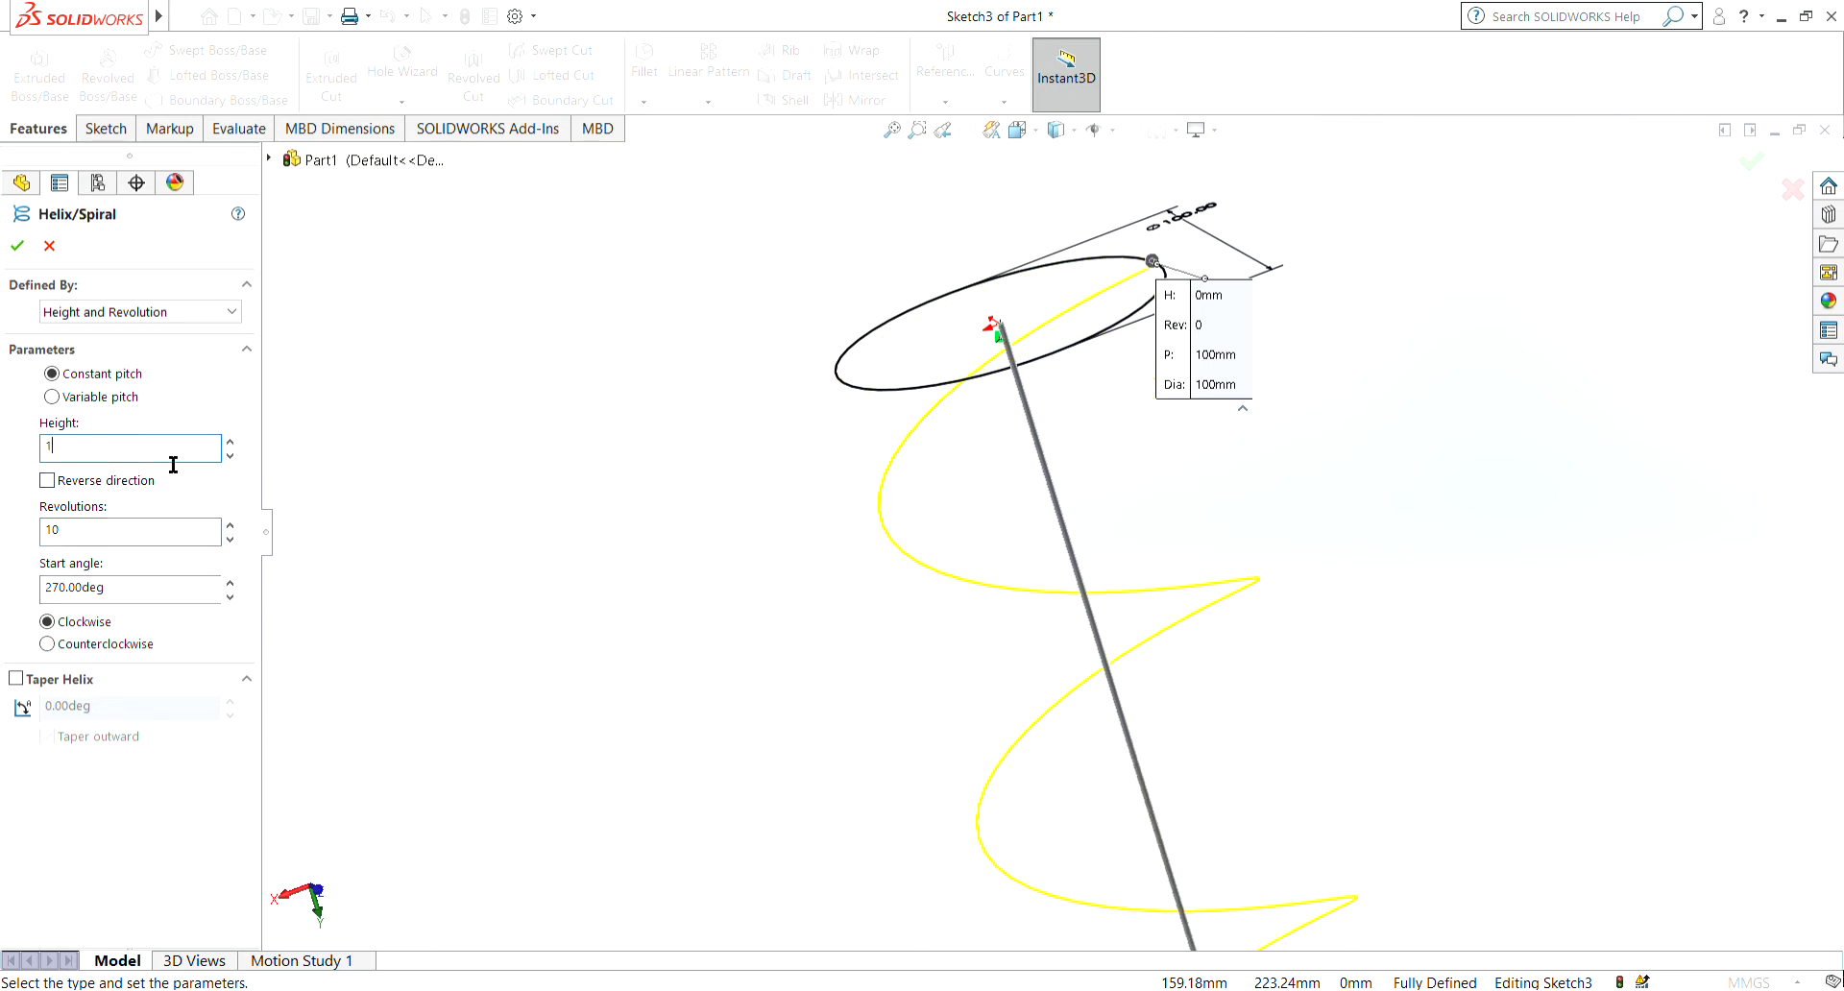
key(Return)
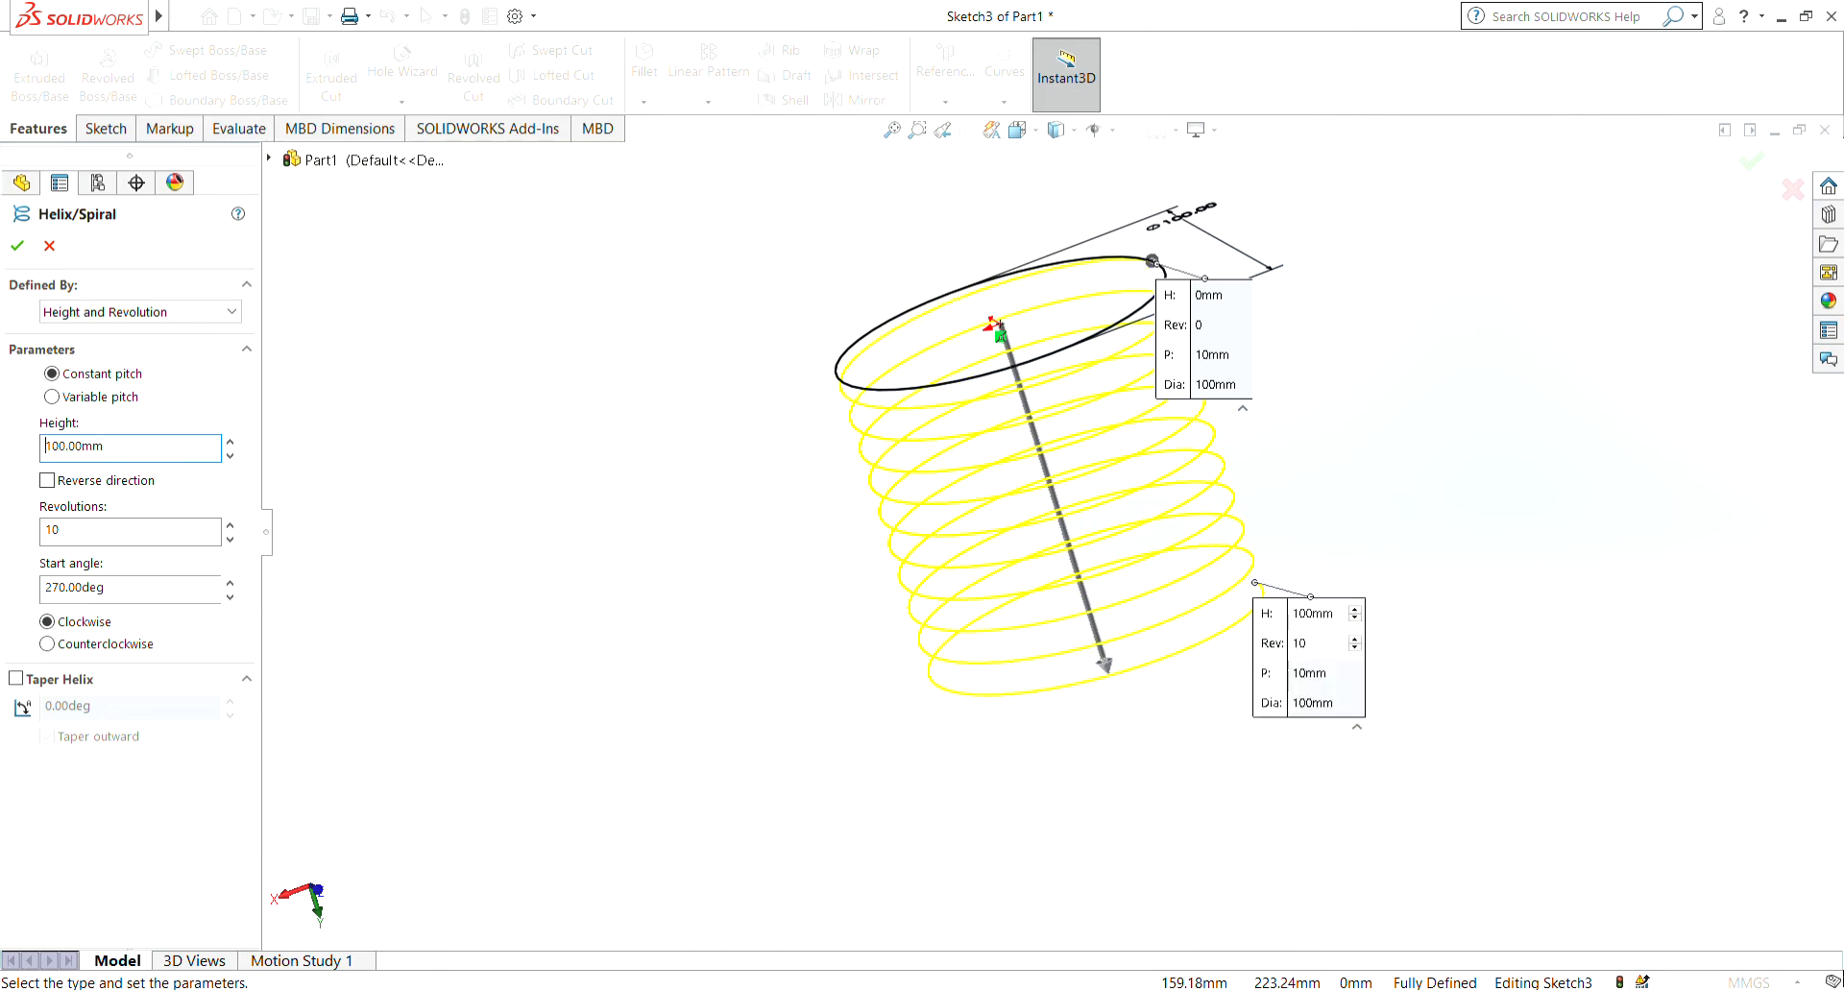
click(140, 544)
text(5)
key(Return)
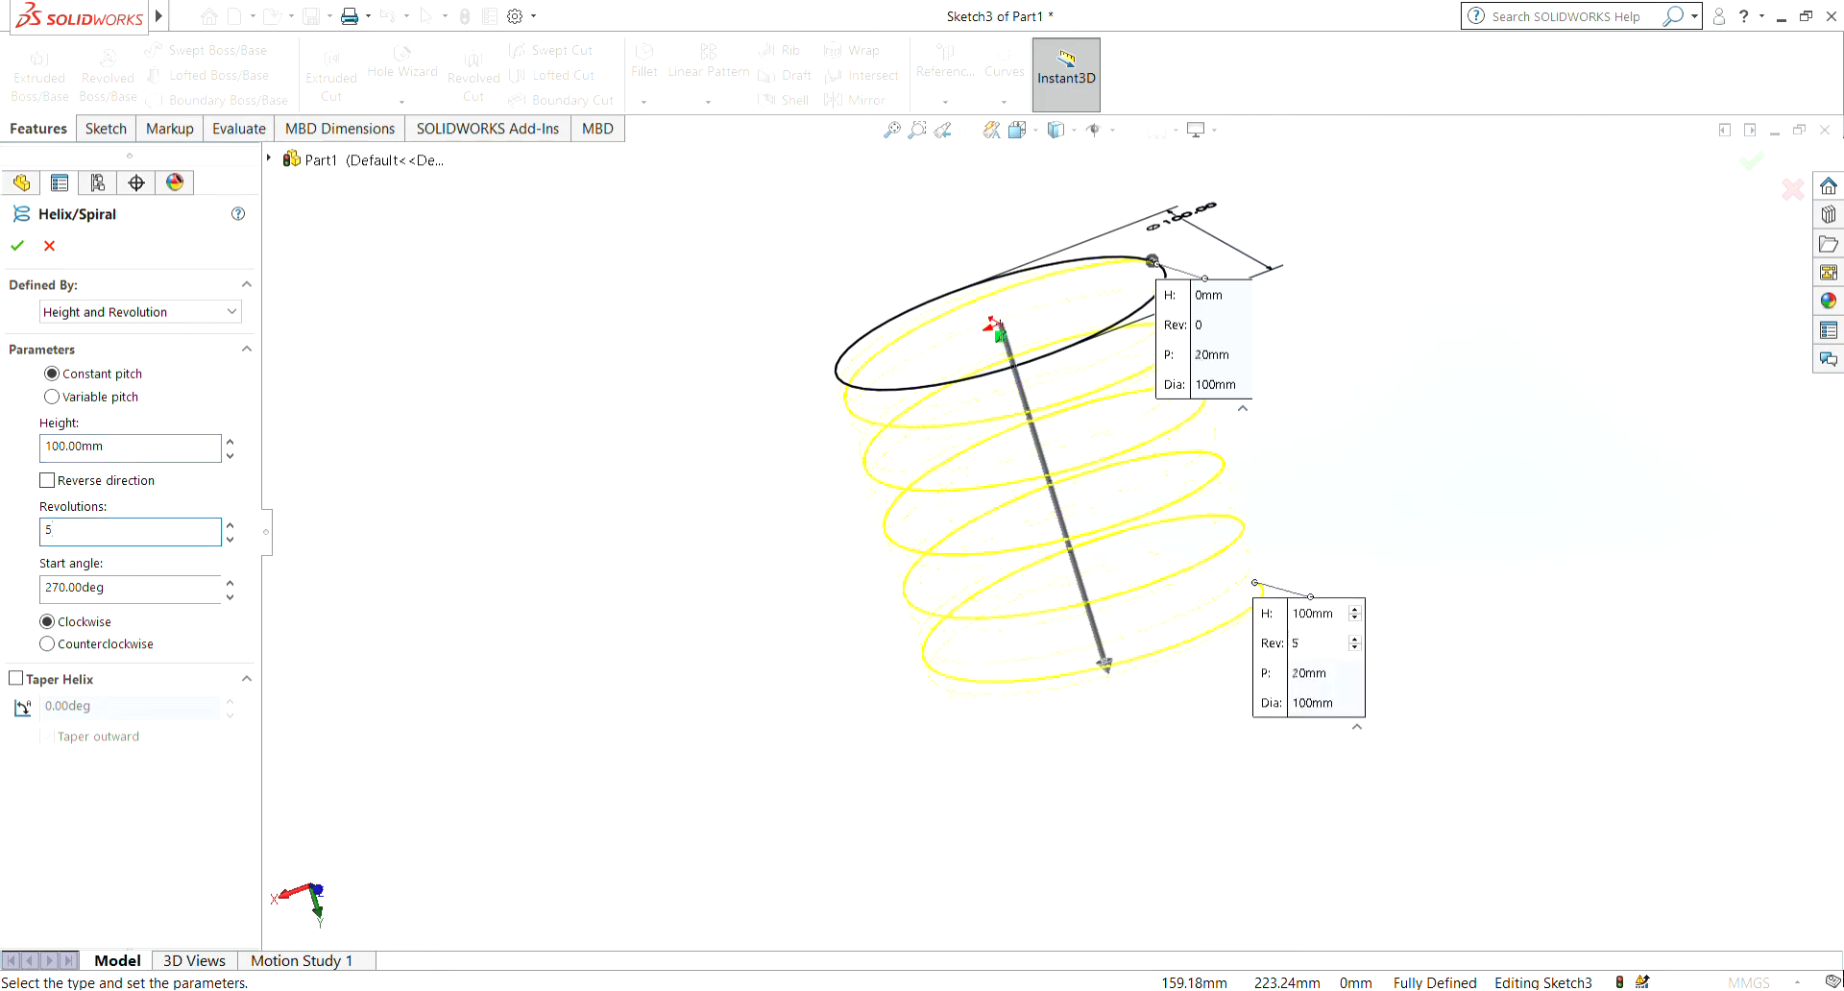
Step: Set the helix start angle to 90 degrees and accept the clockwise, constant-pitch helix
click(219, 595)
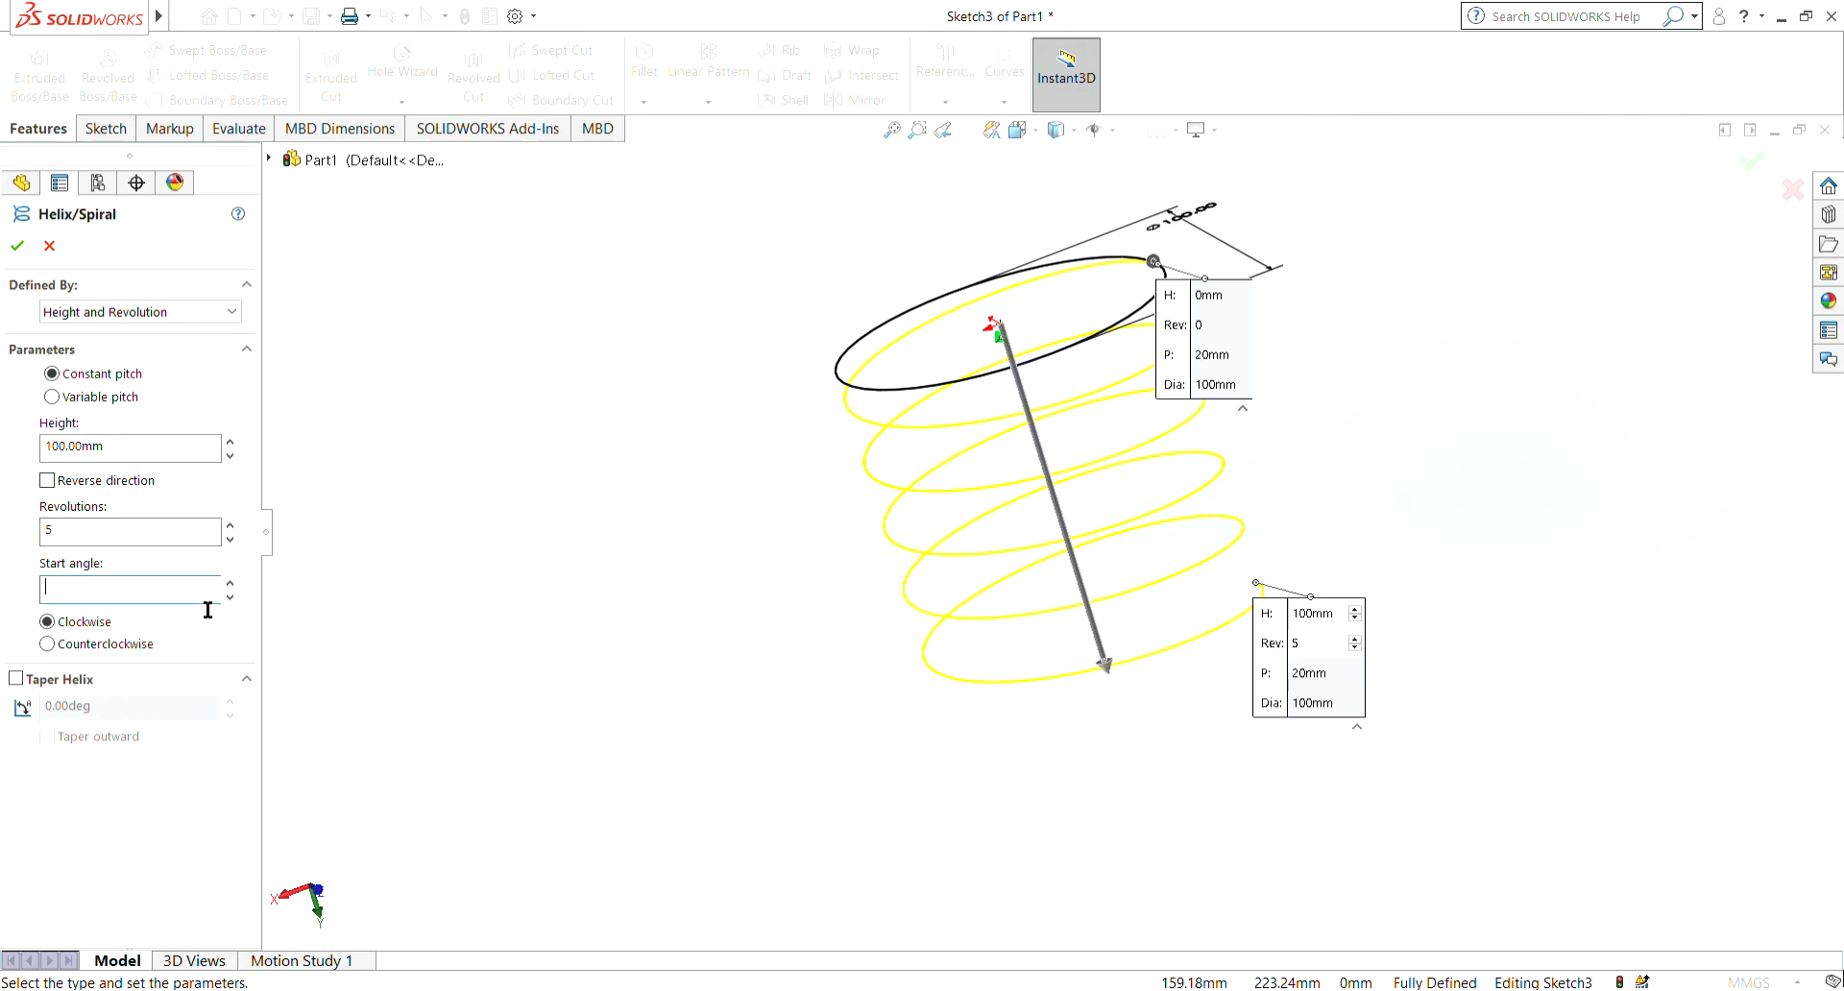
text(0)
key(Return)
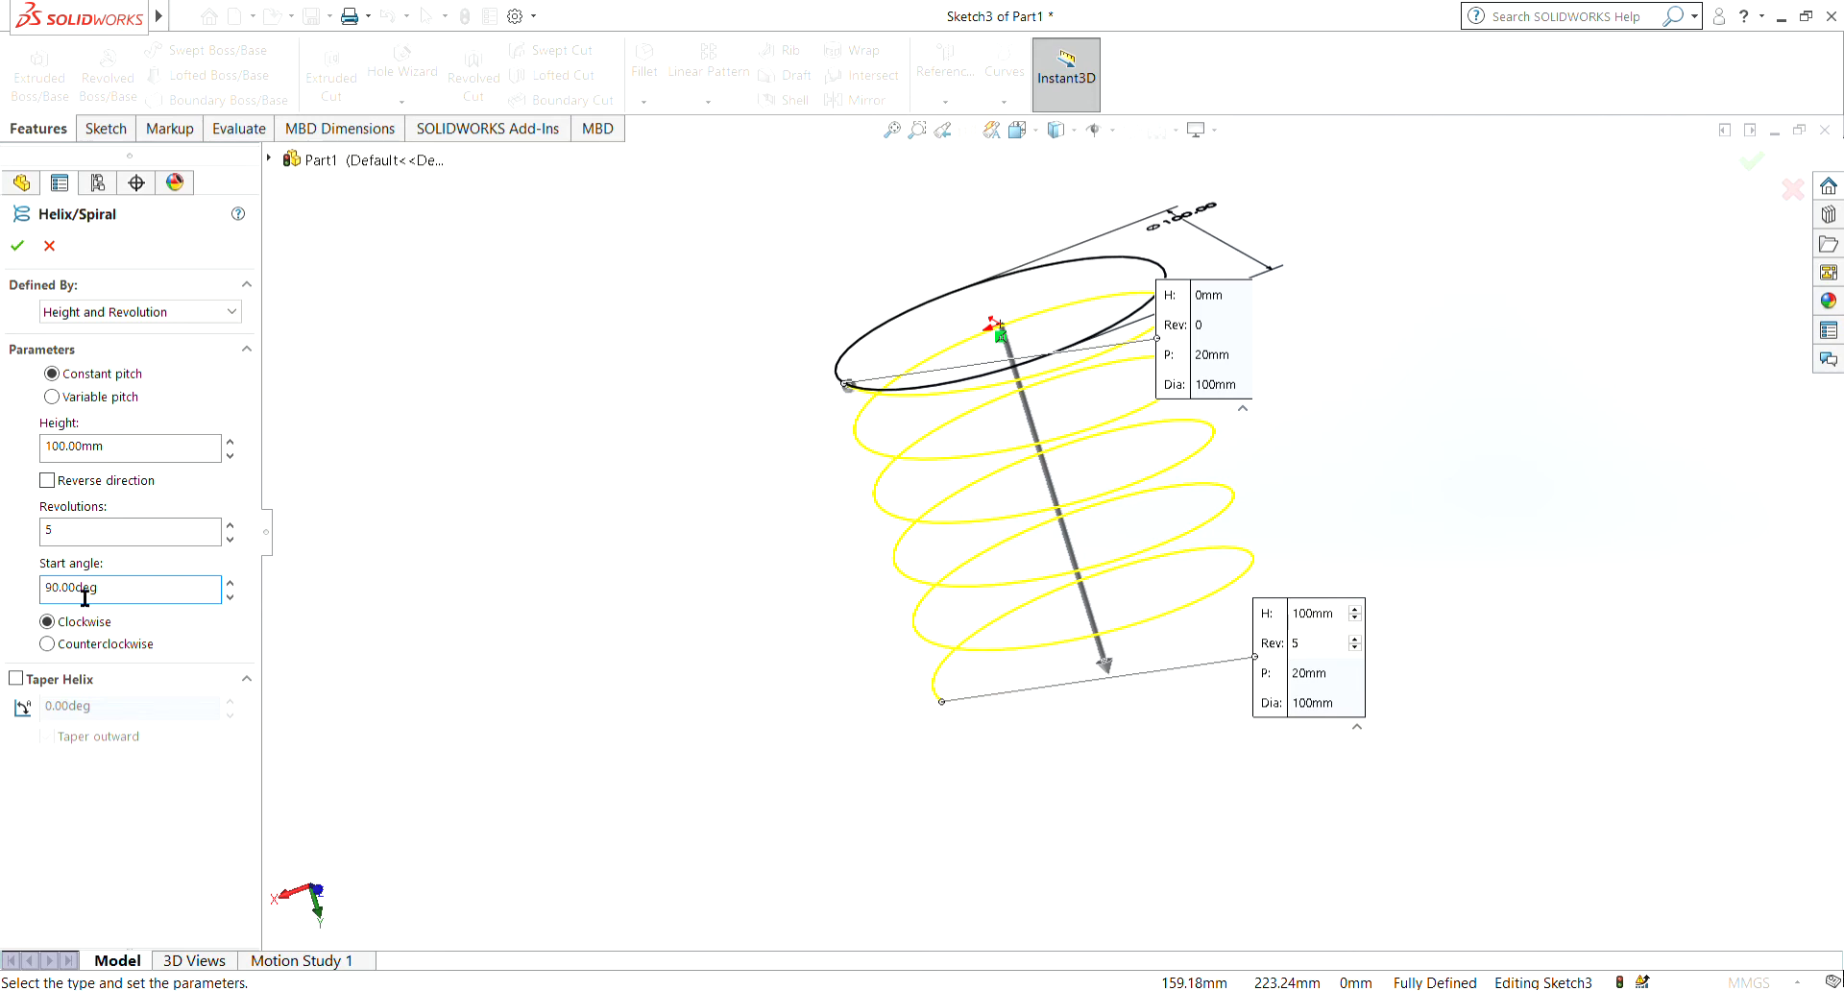
click(17, 247)
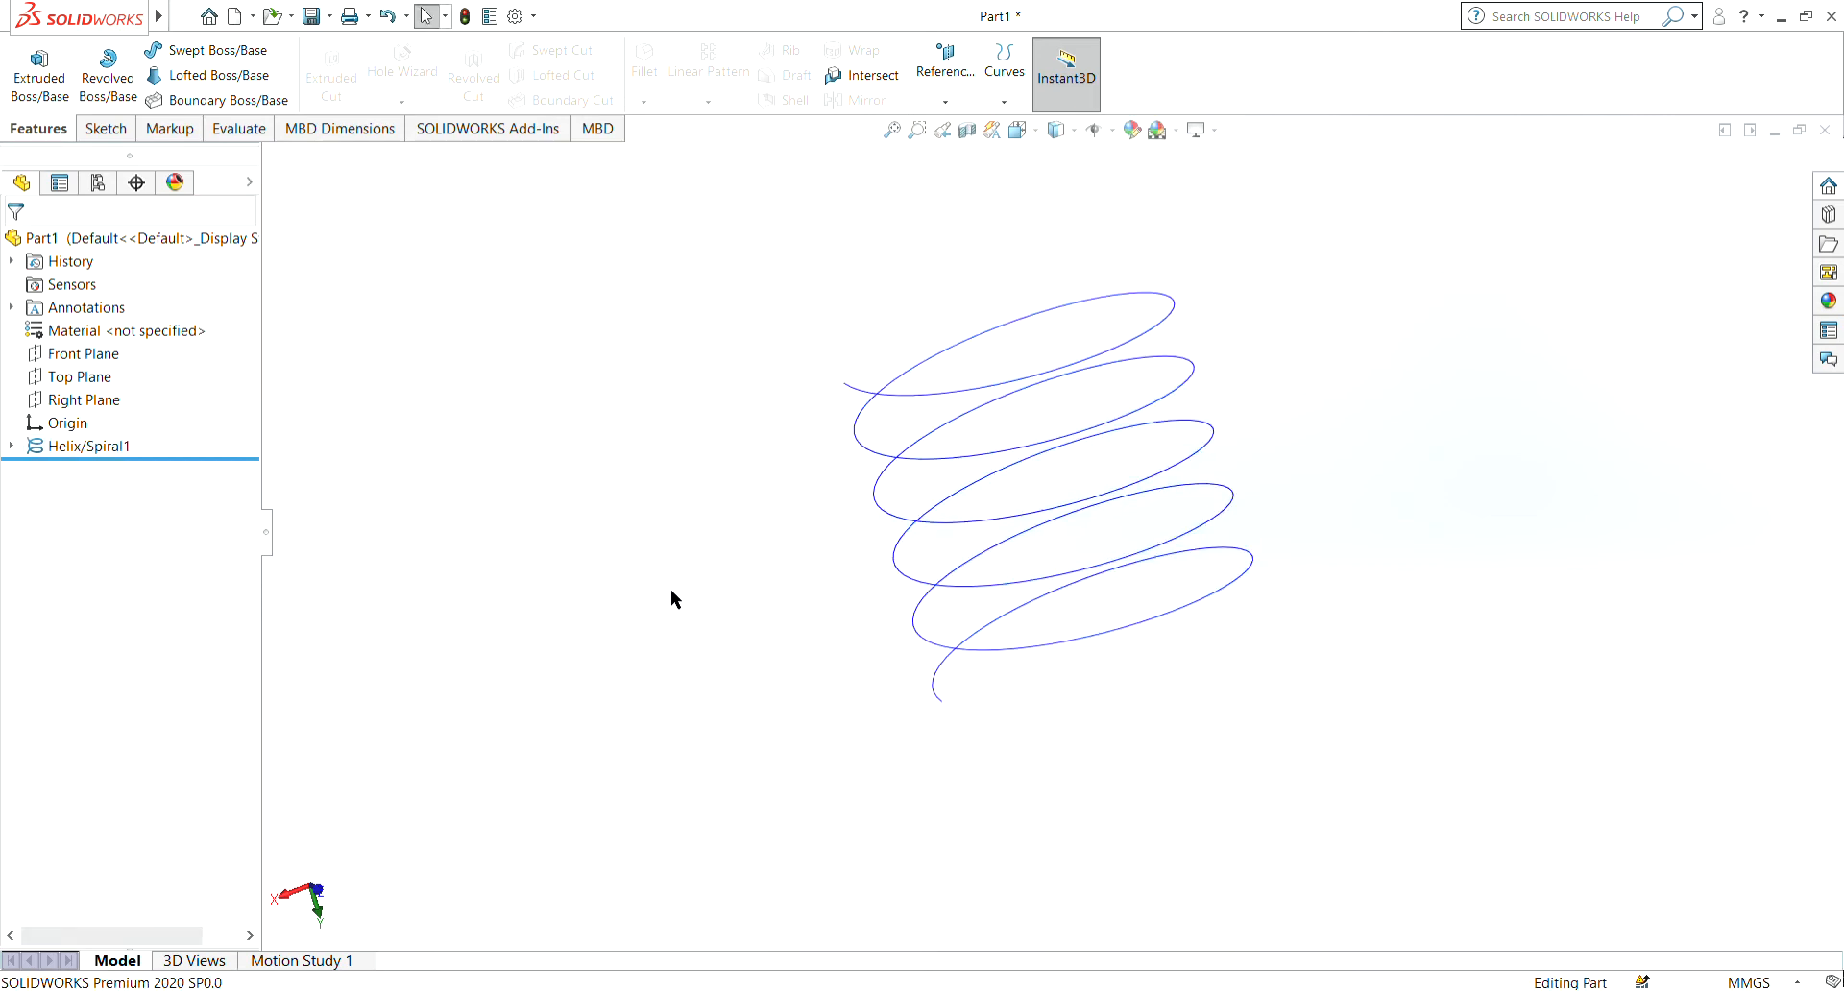
Step: Examine how the Front, Top and Right planes lie relative to the helix and its end points
middle_drag(816, 537, 877, 528)
scroll(1135, 505, down, 8)
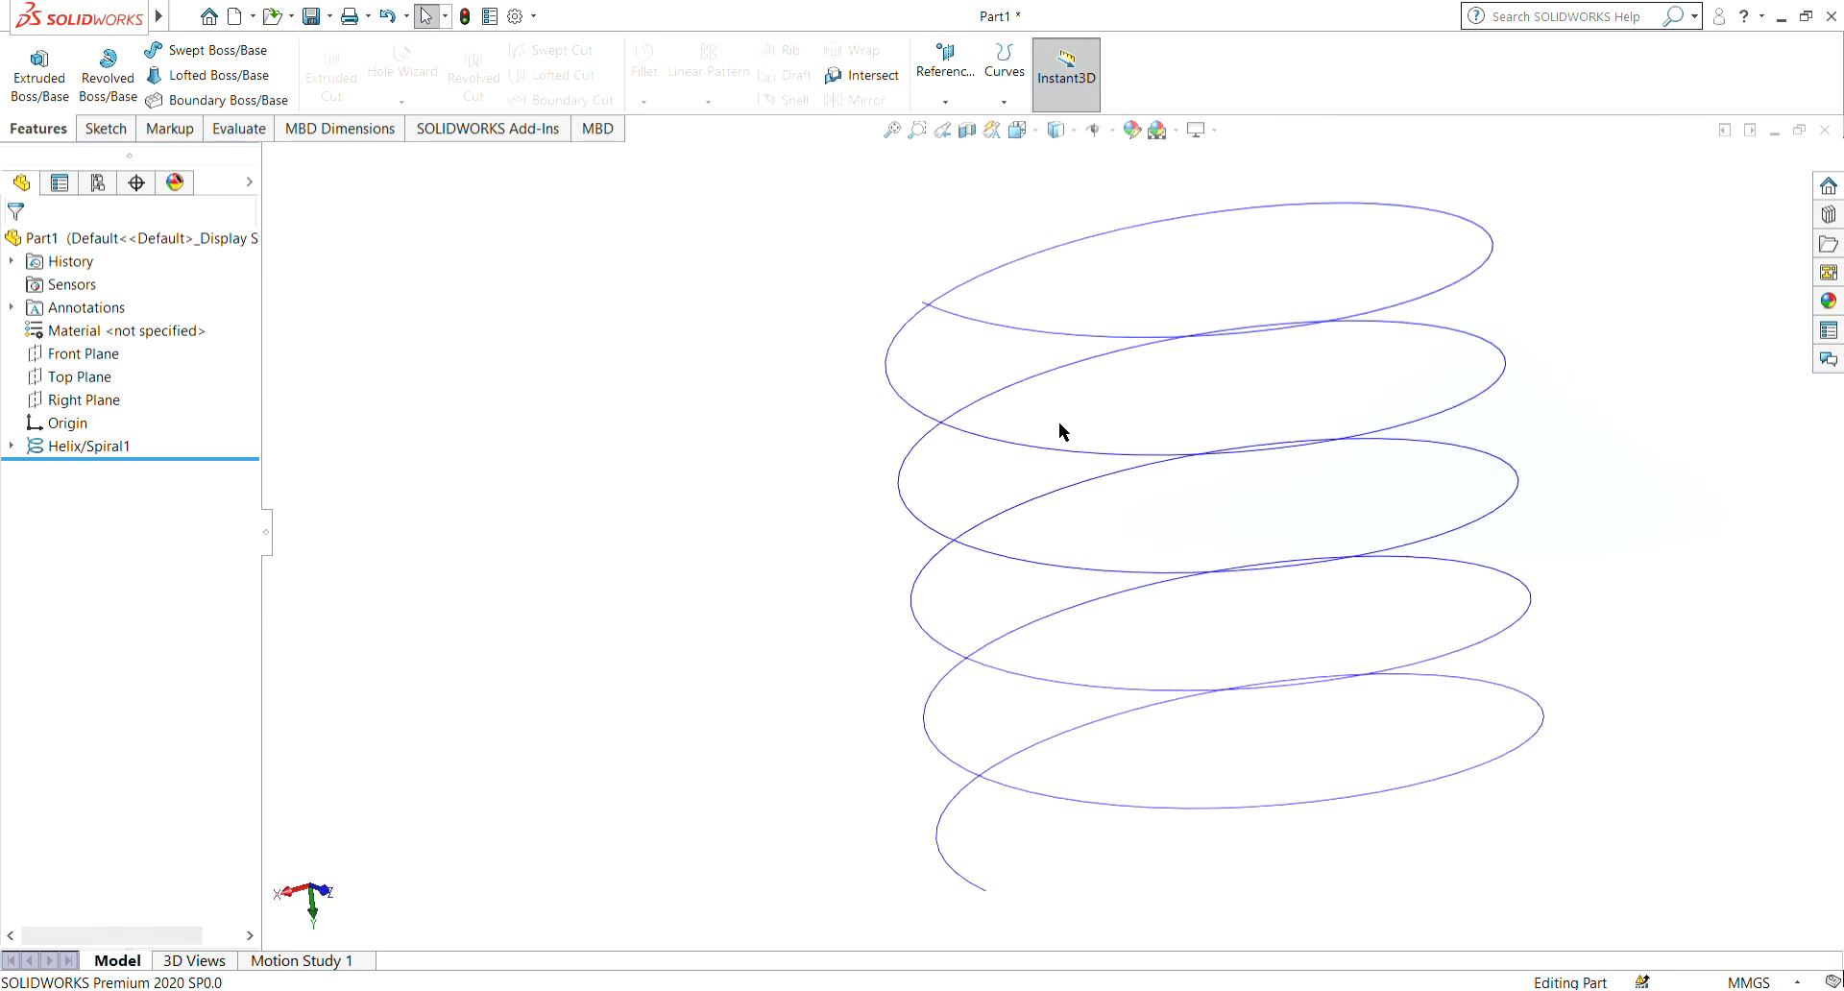
scroll(1062, 584, up, 5)
middle_drag(1062, 585, 711, 631)
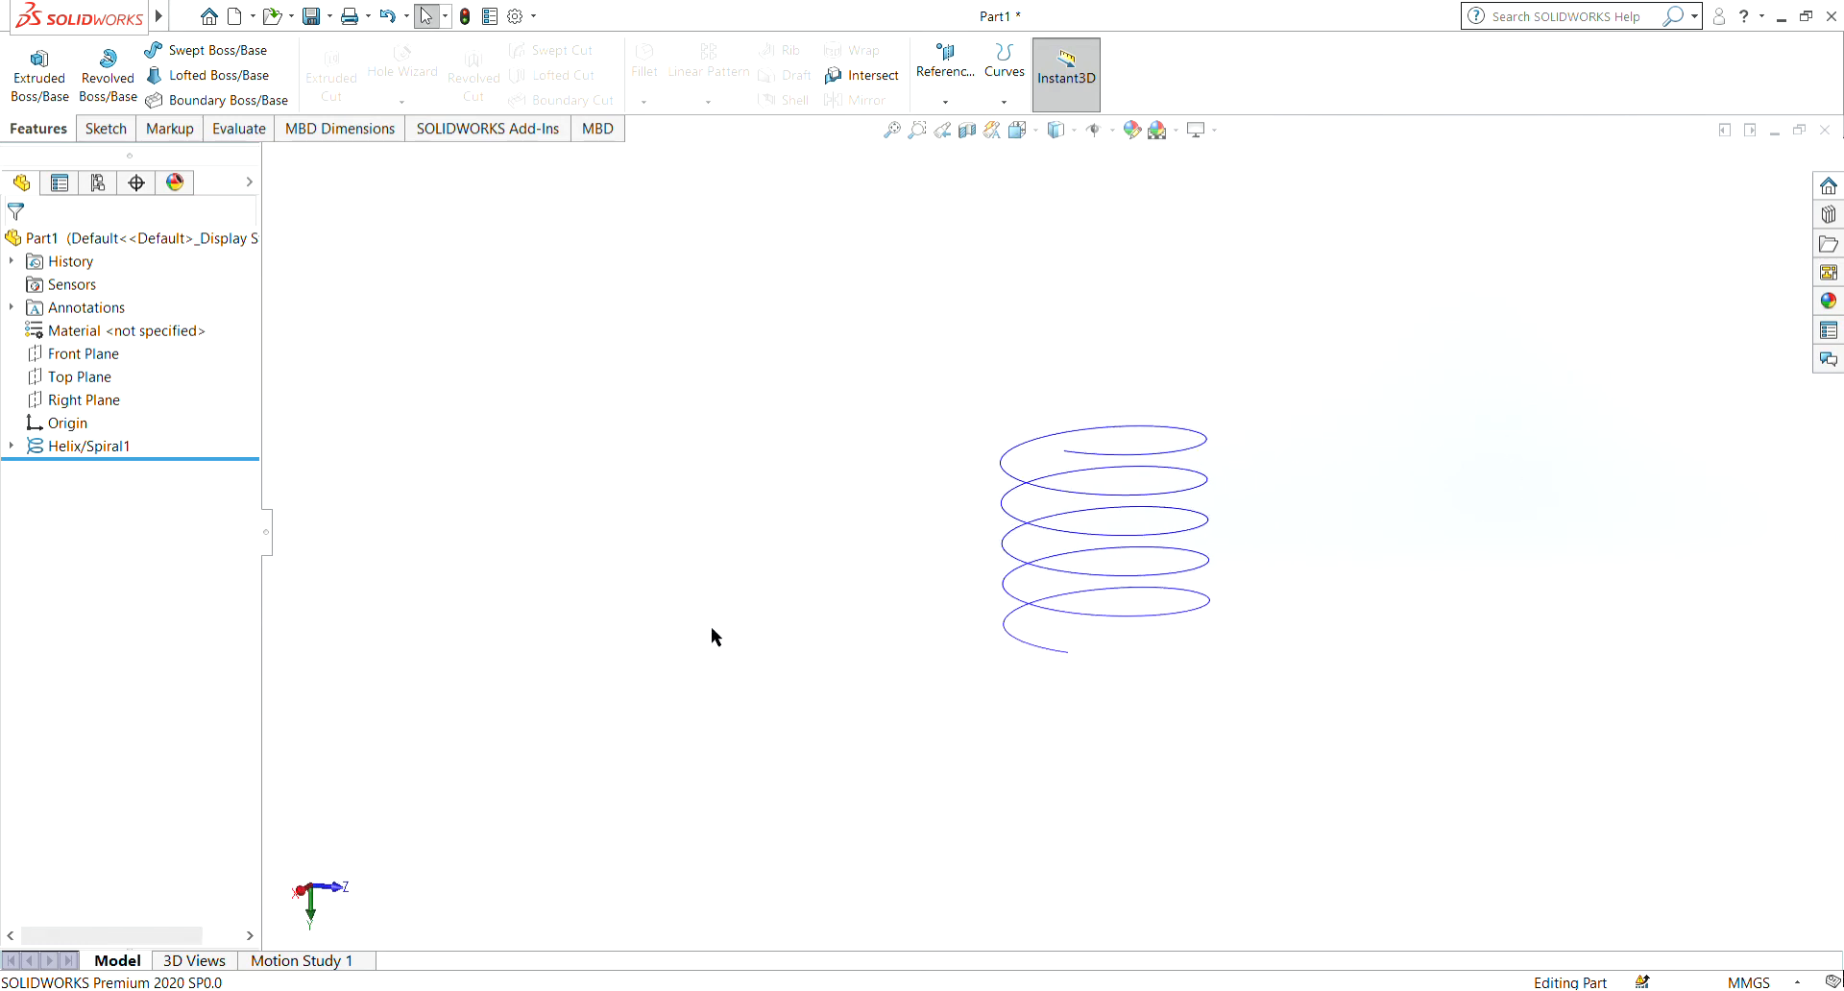
click(94, 353)
middle_drag(815, 549, 823, 753)
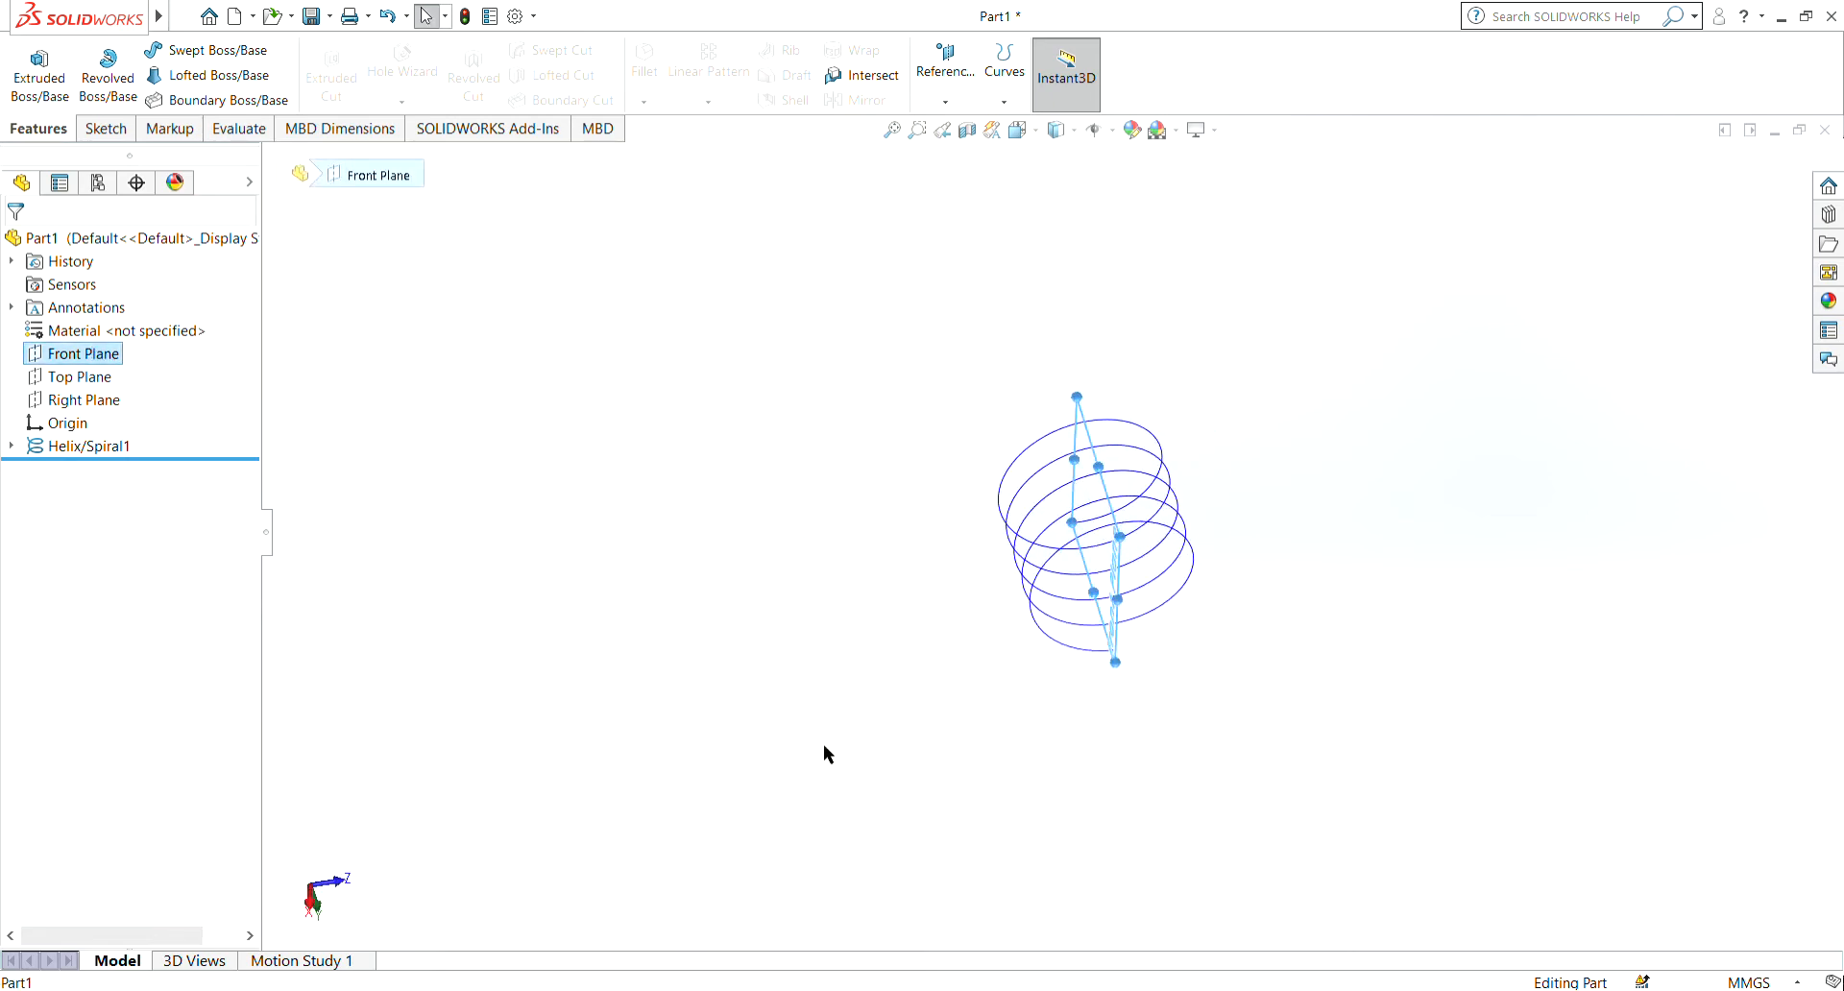
scroll(1053, 576, down, 5)
scroll(1140, 337, down, 3)
scroll(1159, 286, up, 2)
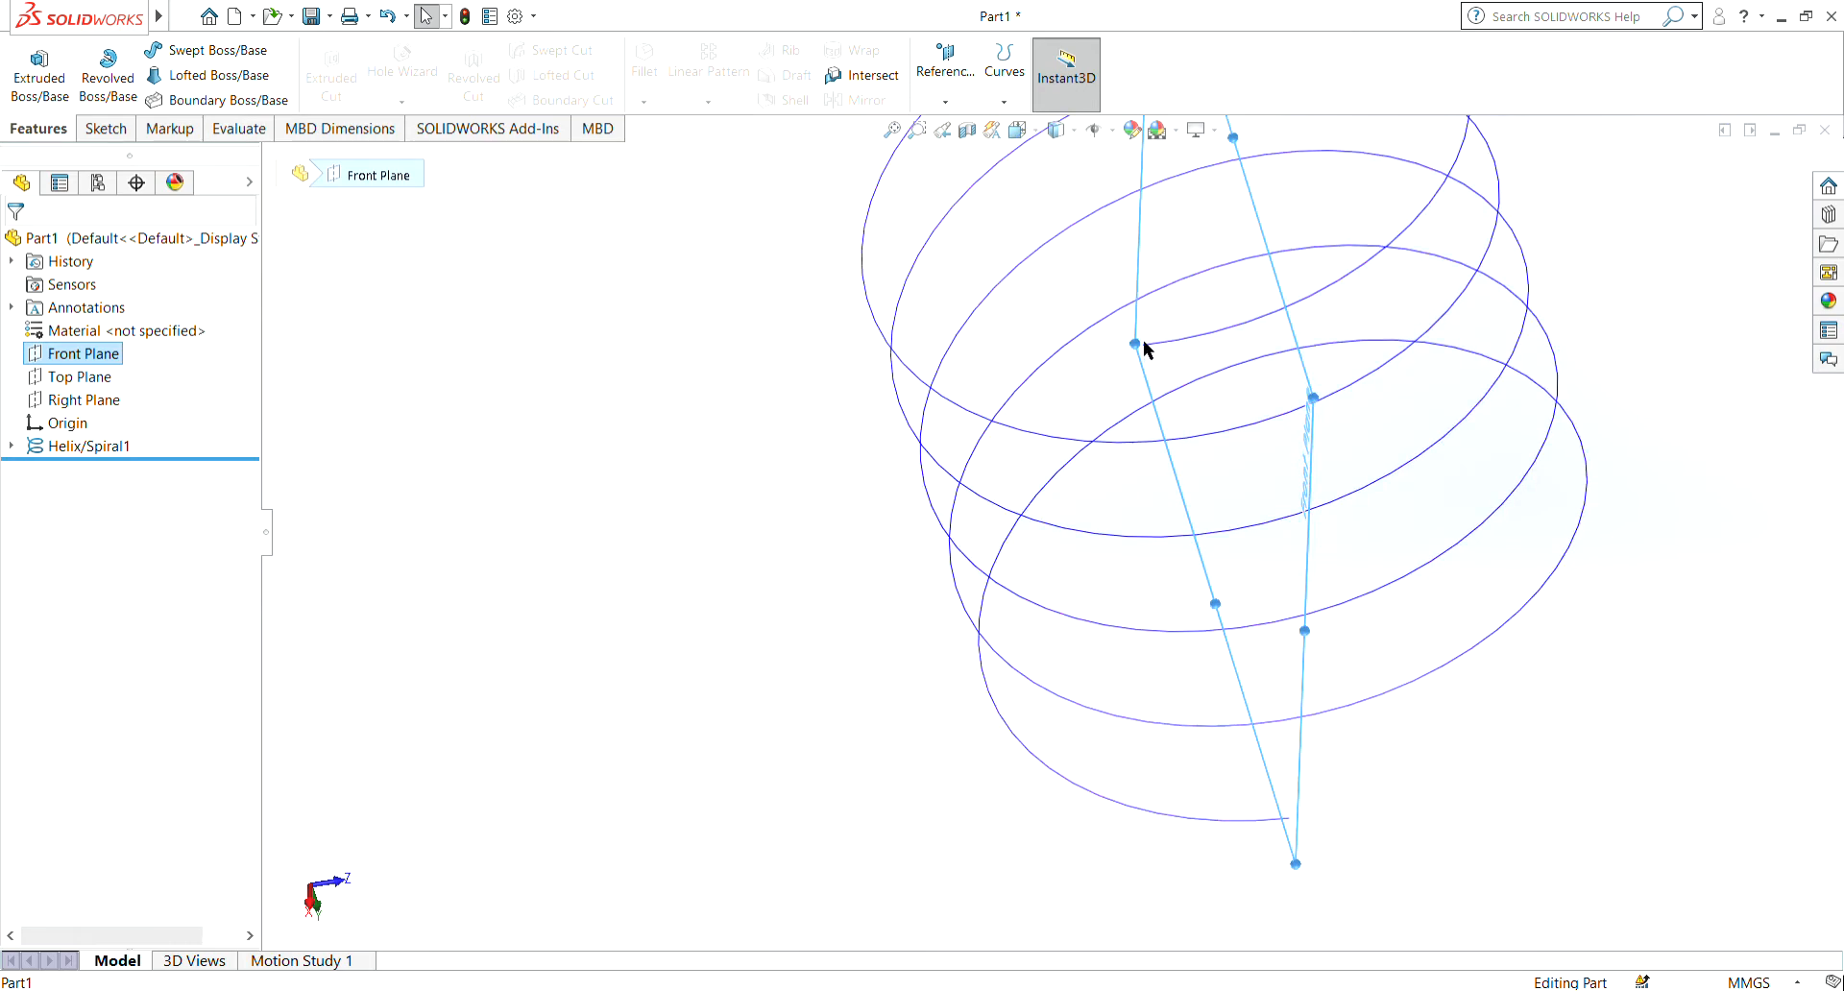
click(84, 378)
scroll(971, 712, up, 5)
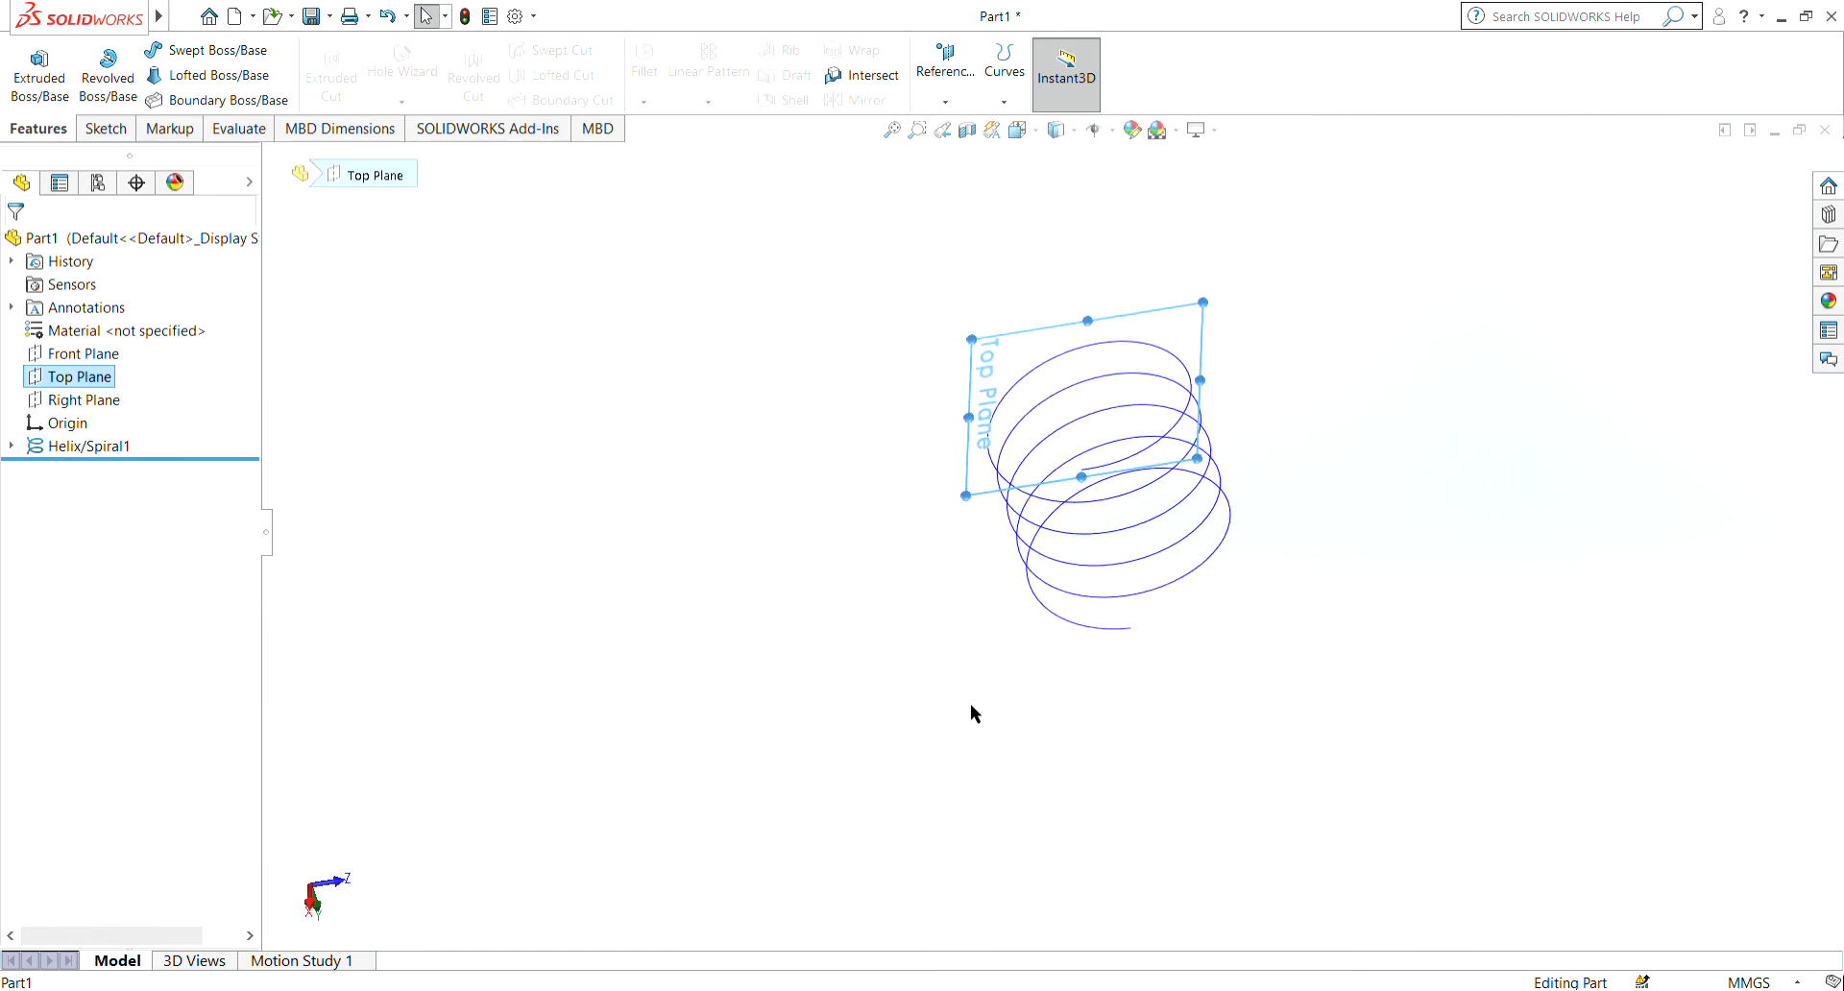
middle_drag(971, 712, 913, 520)
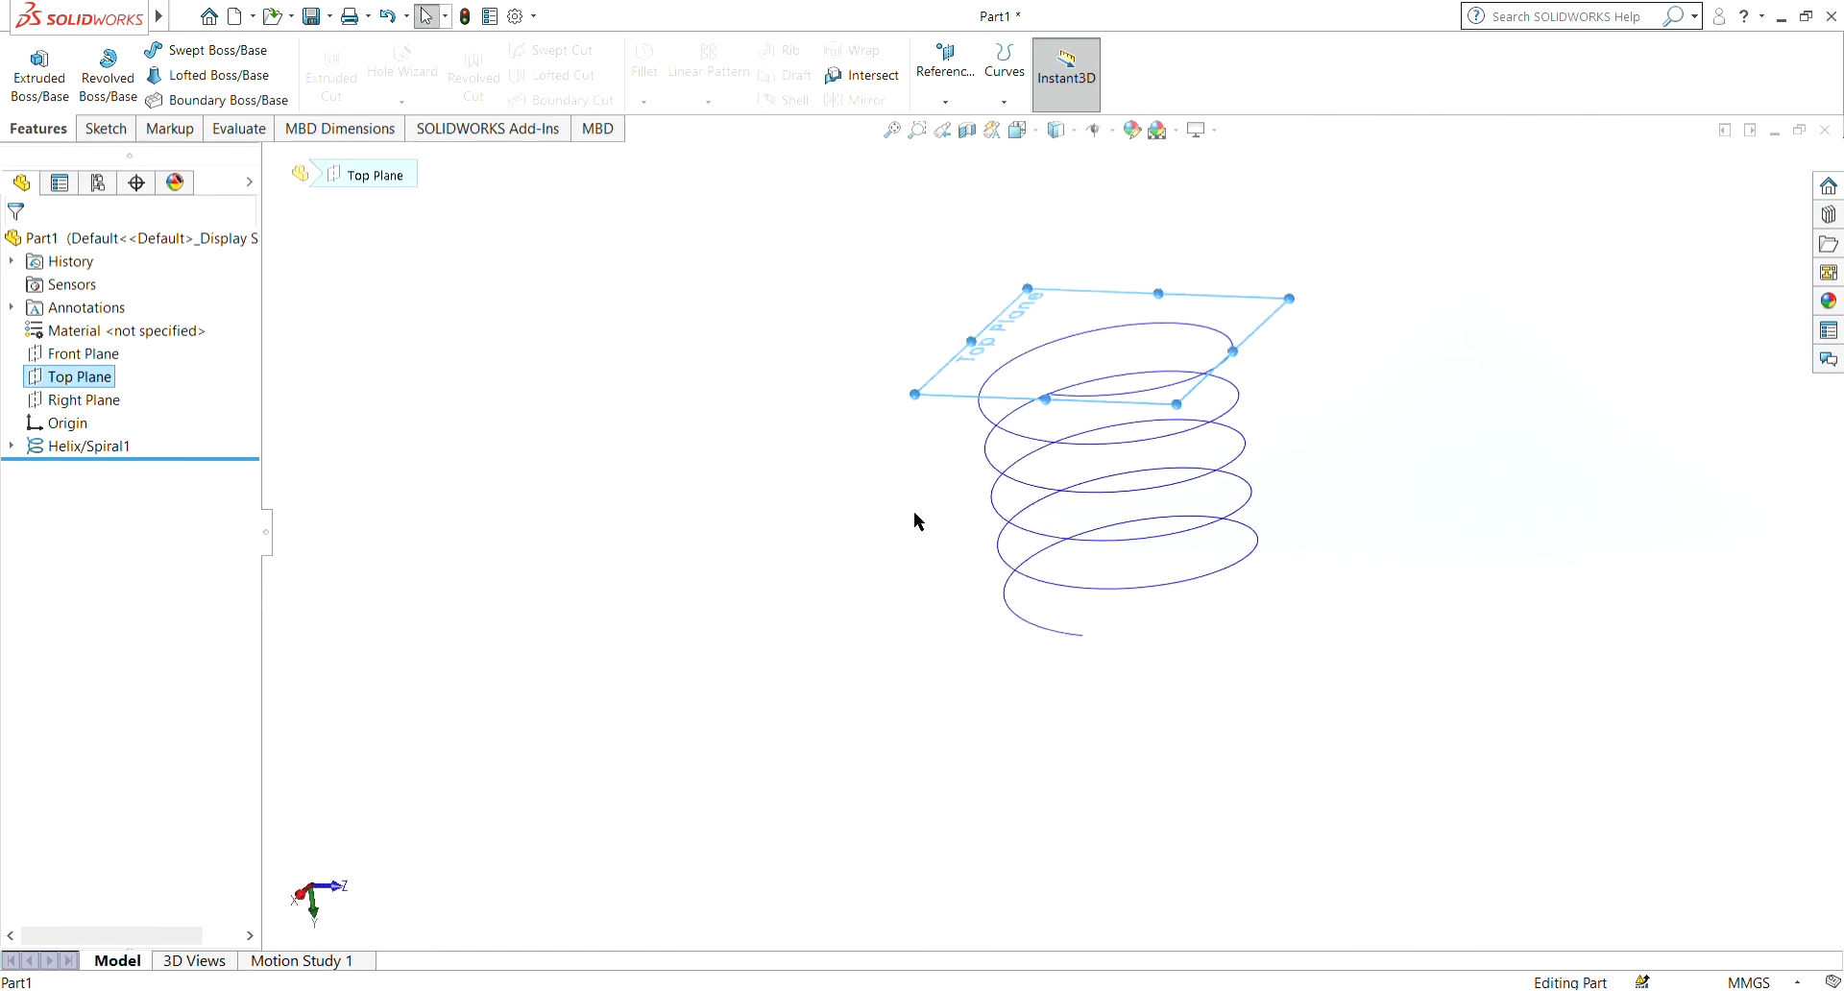
click(57, 400)
middle_drag(527, 400, 438, 503)
Step: Start a new sketch on the Front Plane, which passes through the helix's end points
click(88, 353)
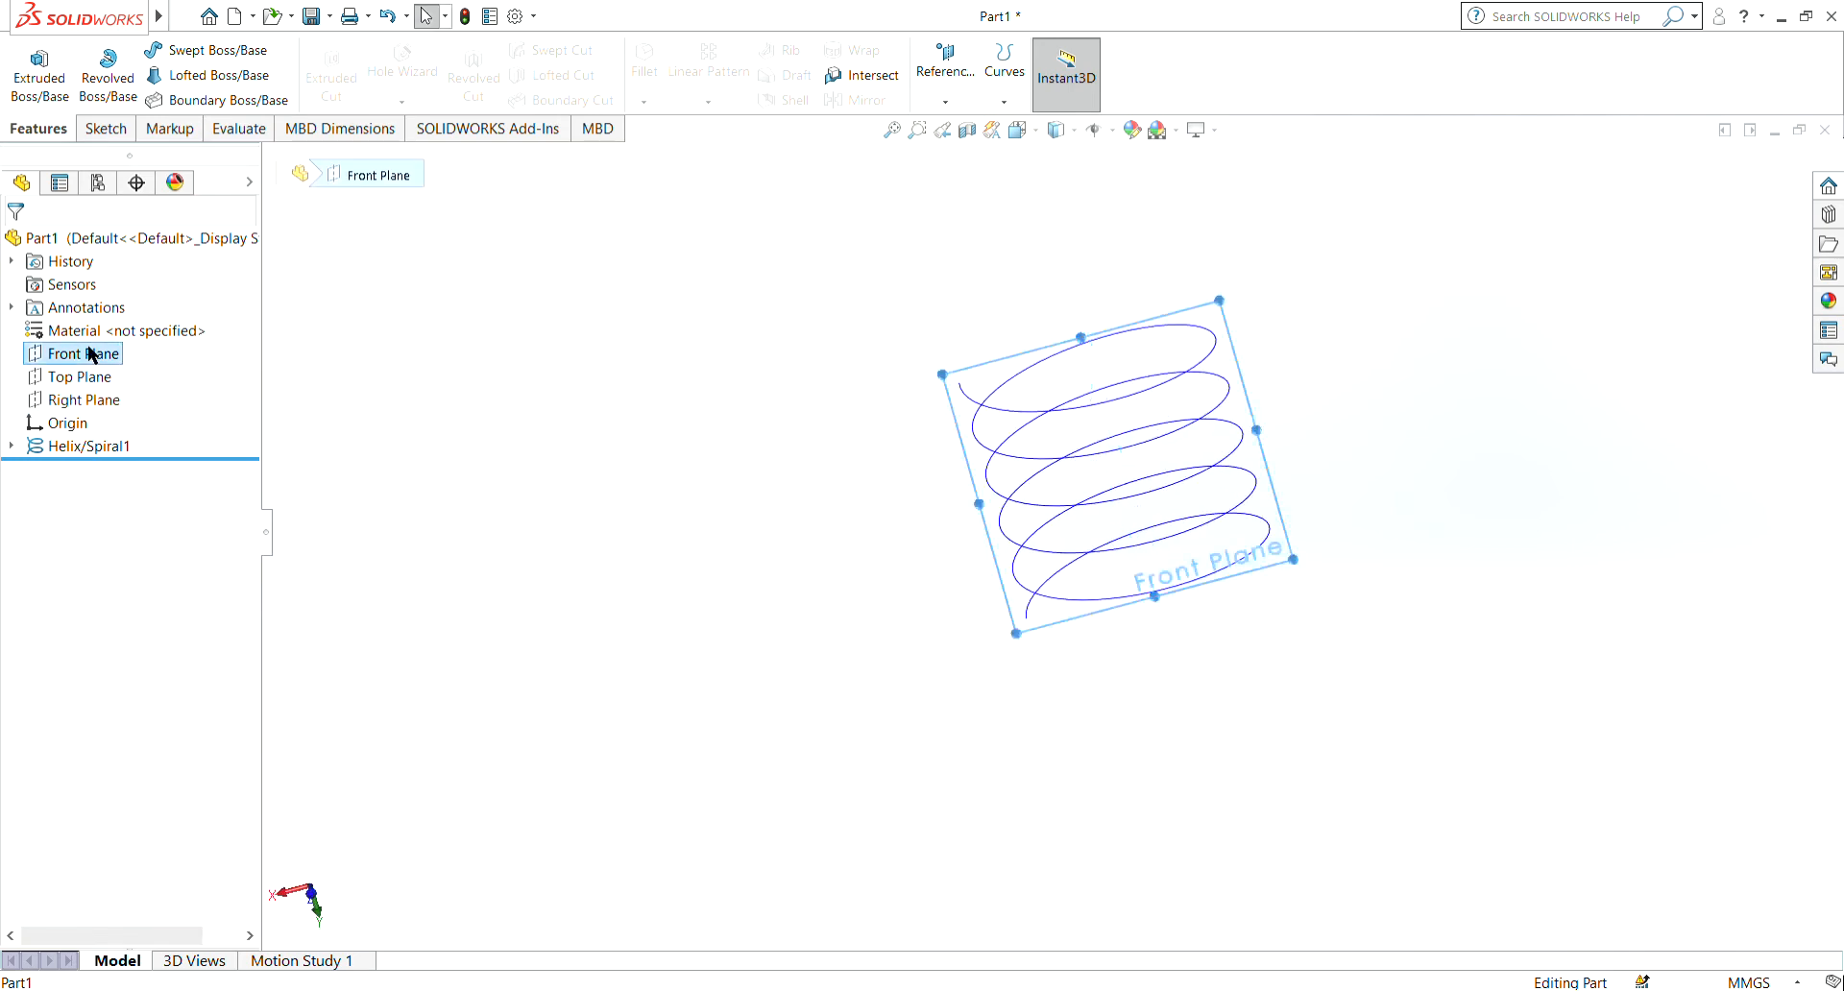
middle_drag(612, 364, 1129, 462)
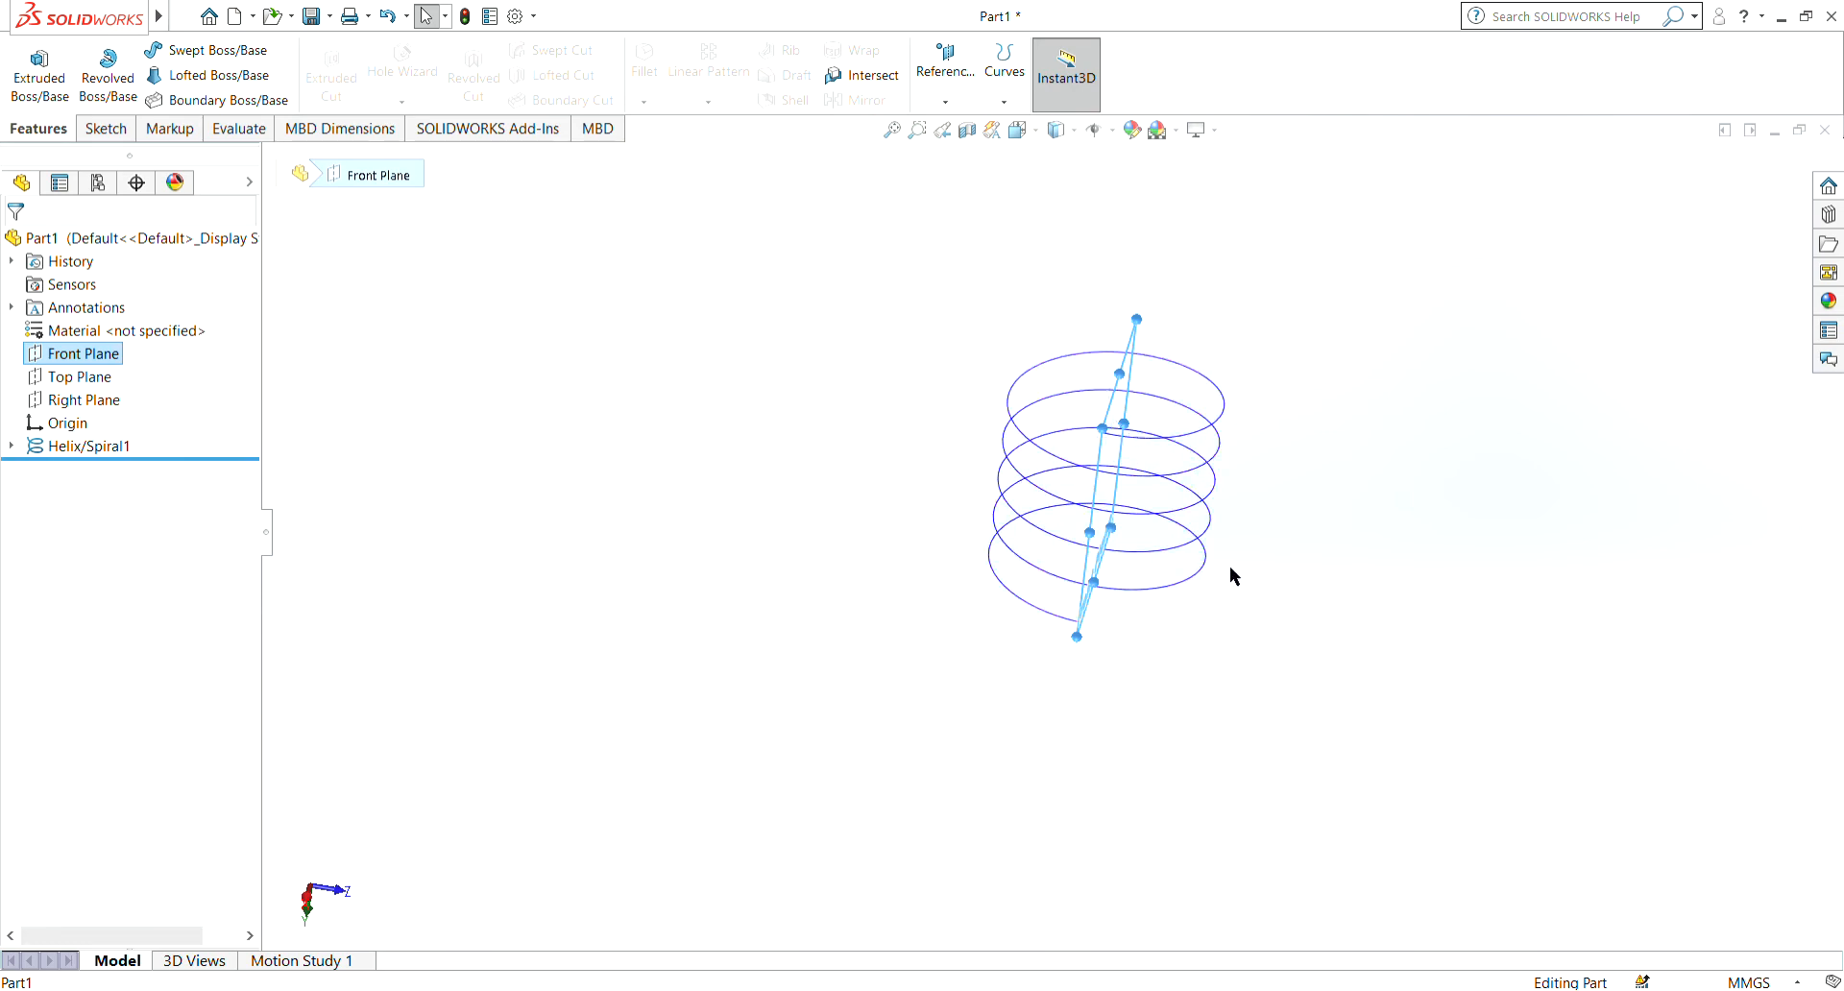
scroll(1231, 572, down, 5)
scroll(999, 384, up, 3)
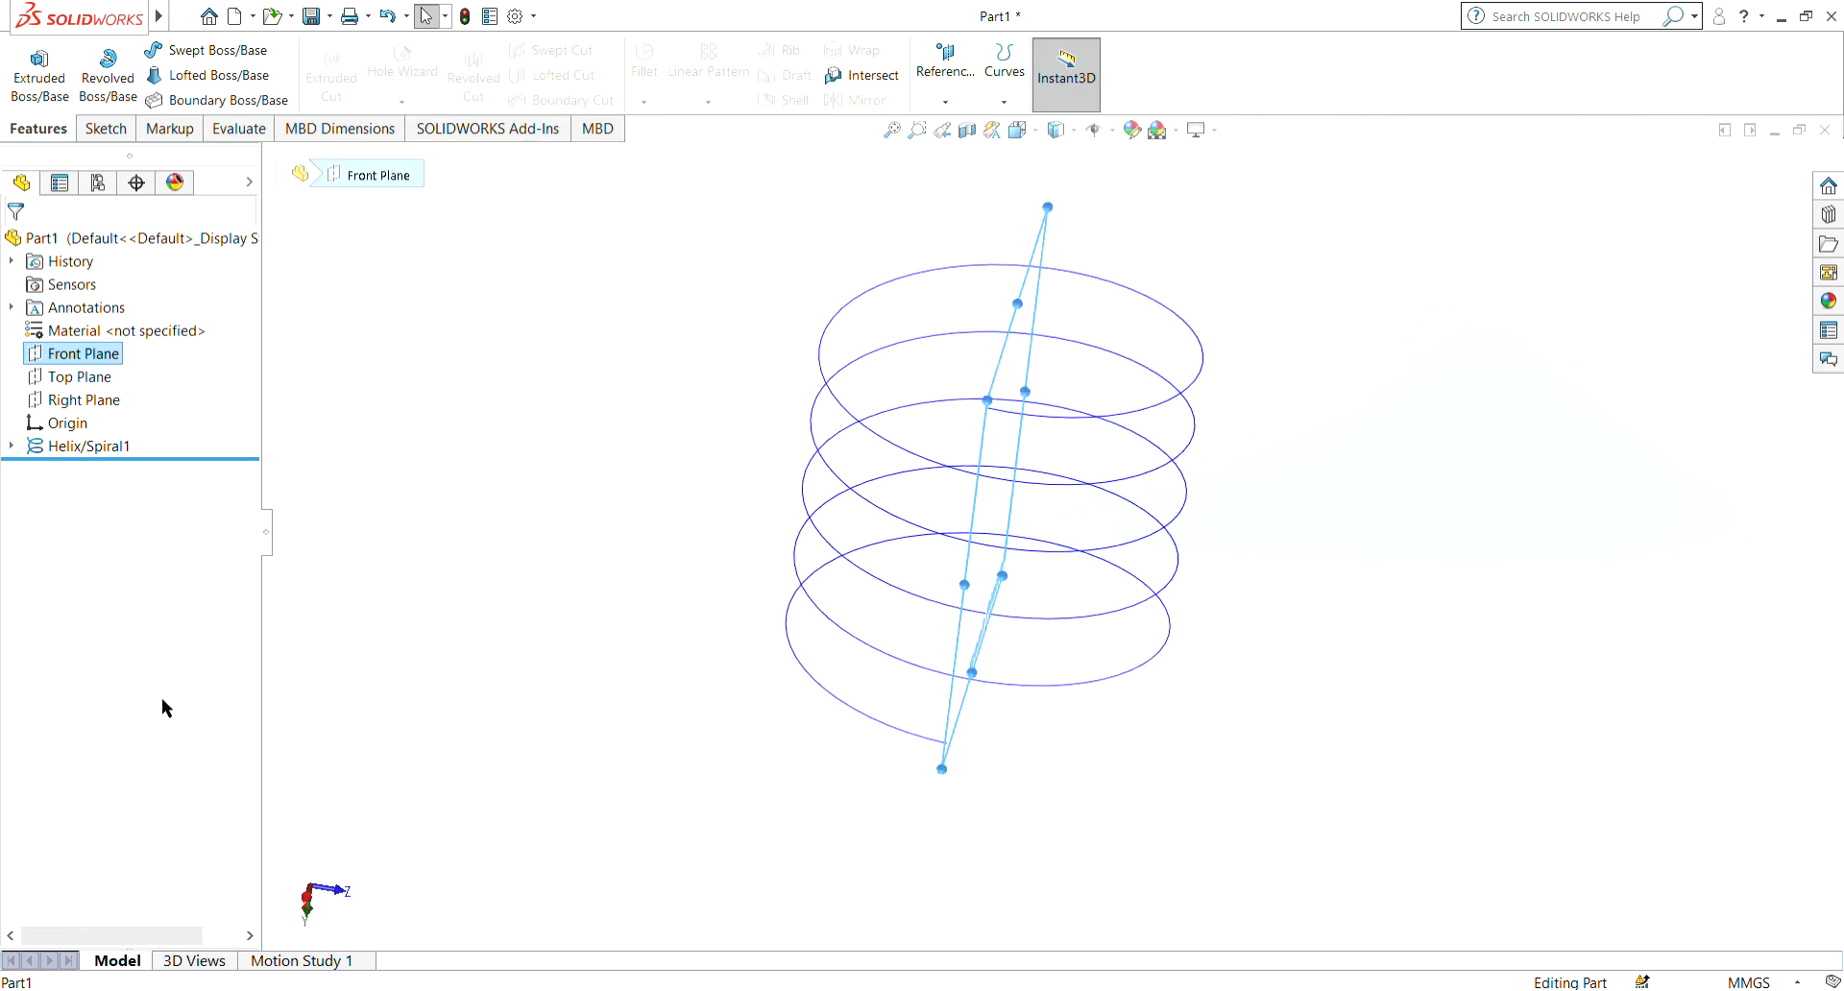
click(57, 338)
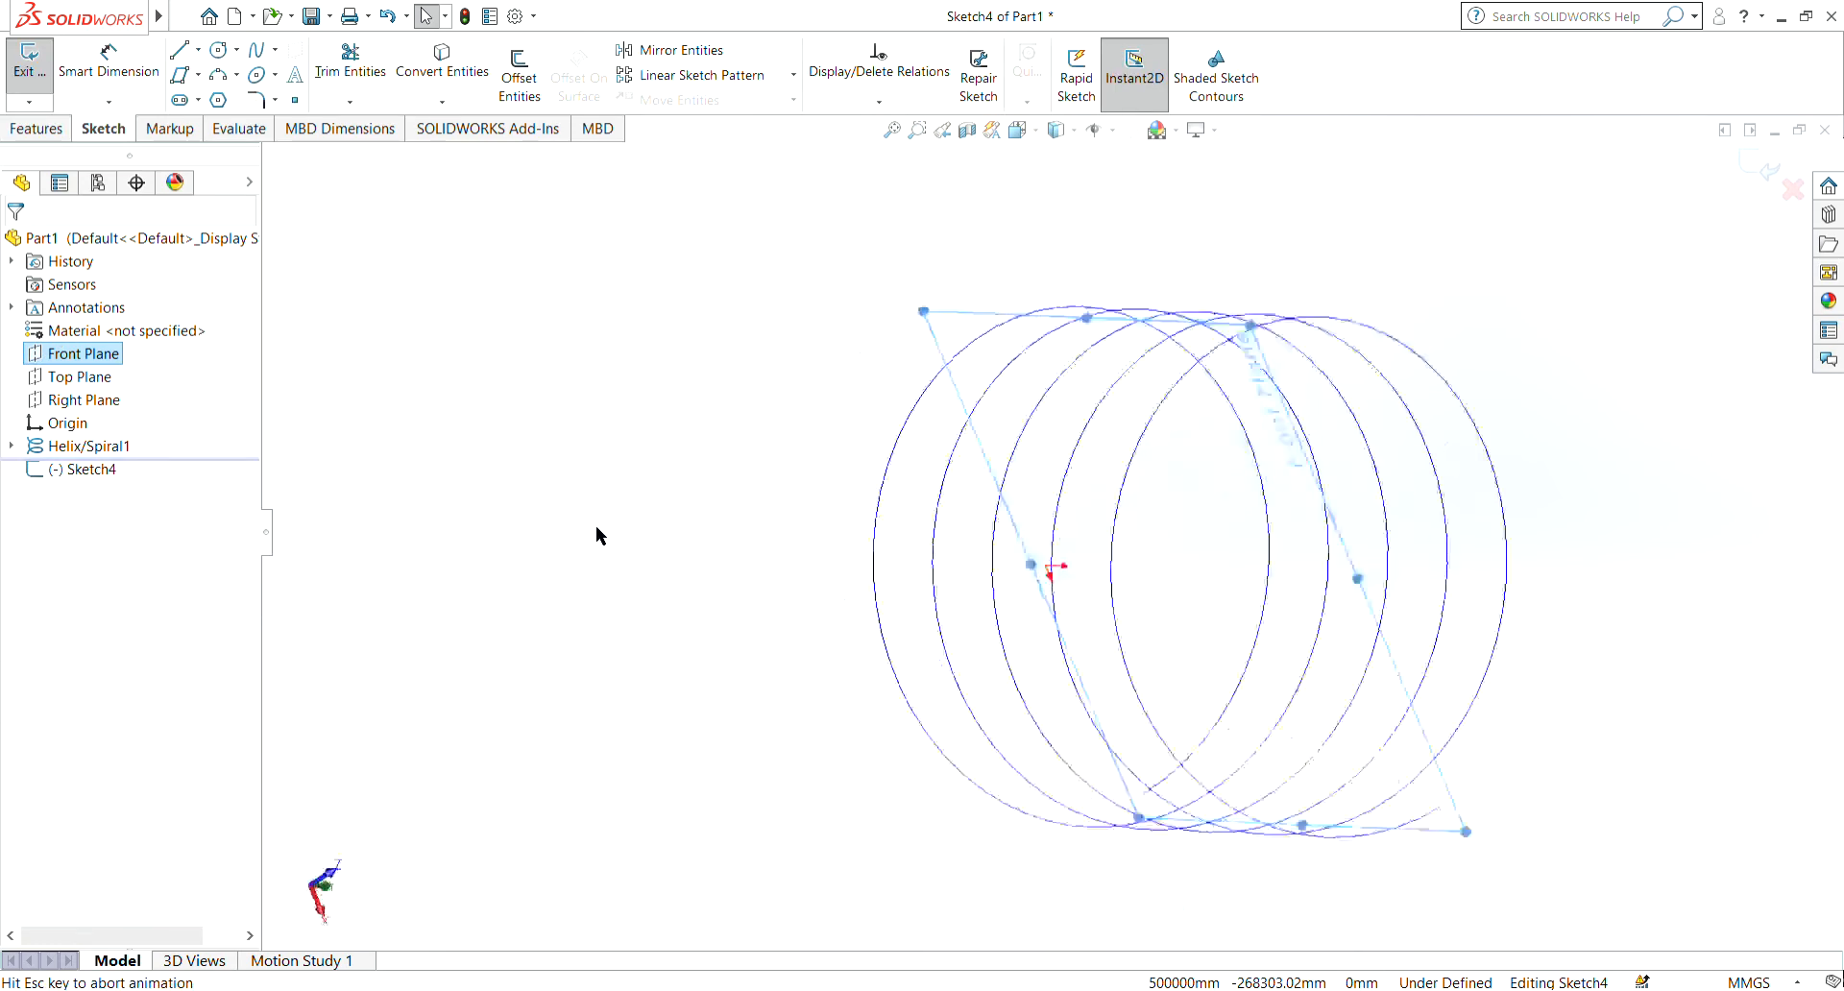
Step: Sketch a circle with a radius of about 3.3 mm centred at the helix's upper end point
scroll(1227, 342, down, 3)
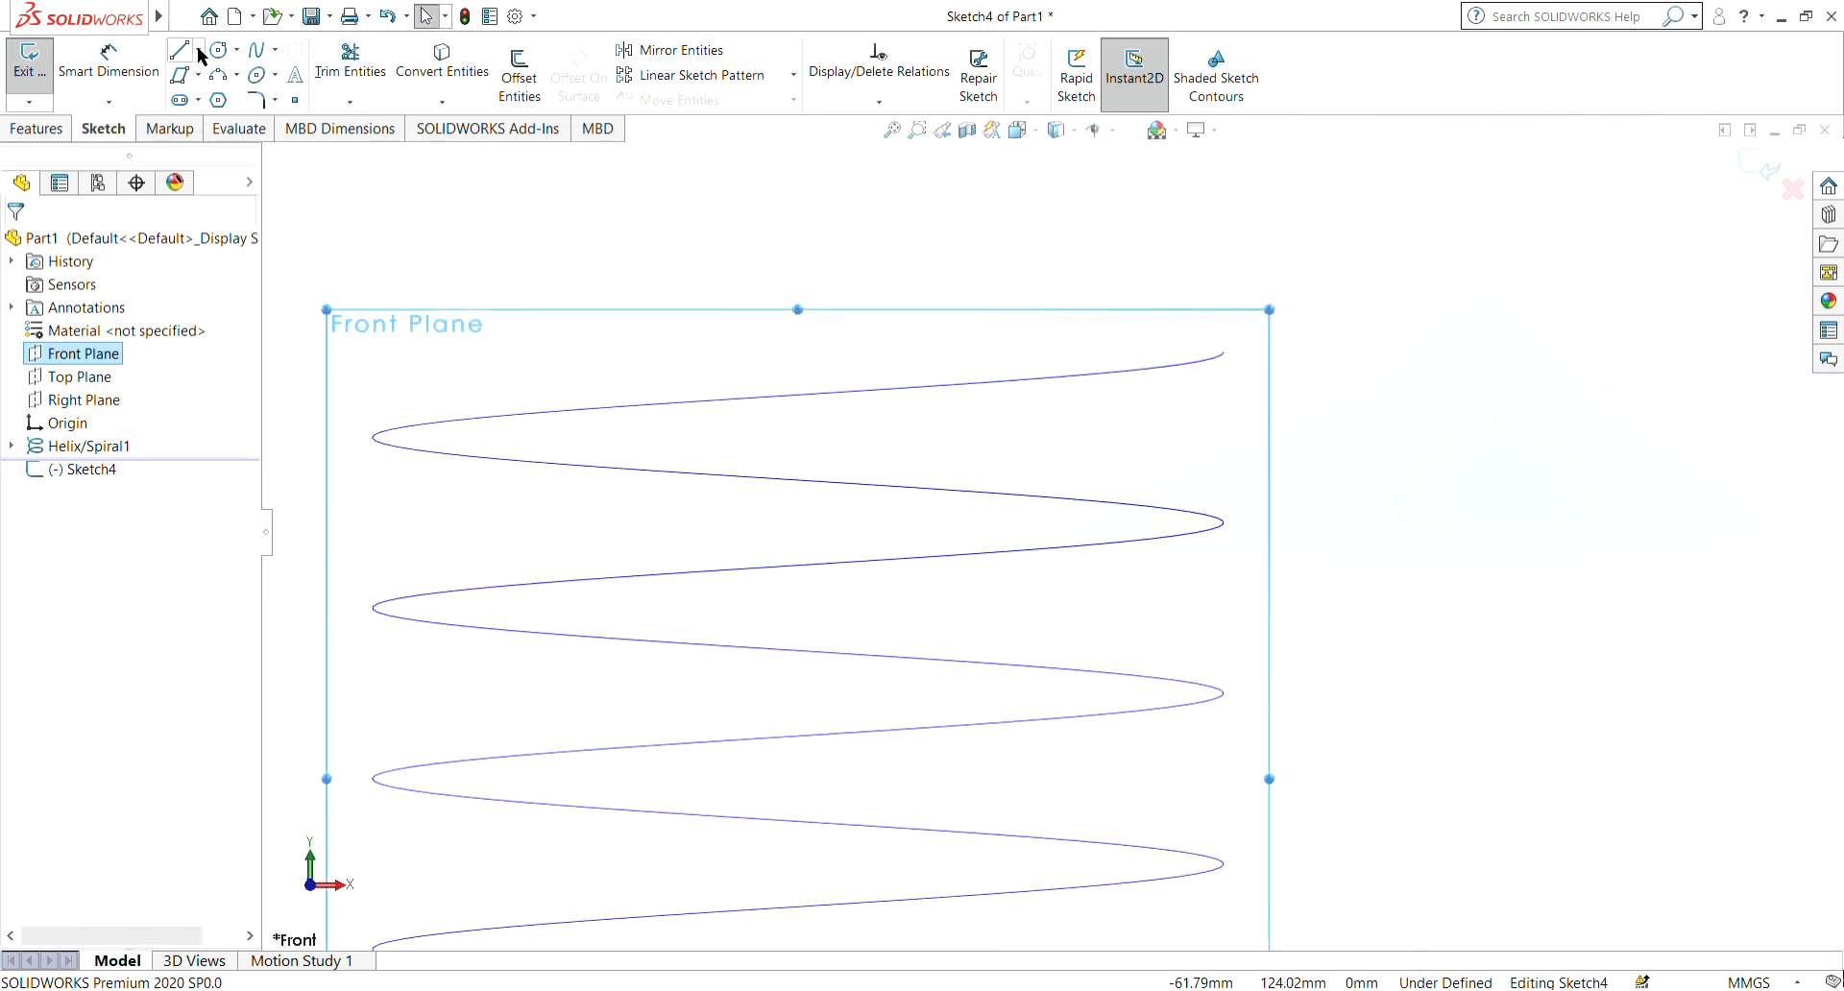
click(1224, 353)
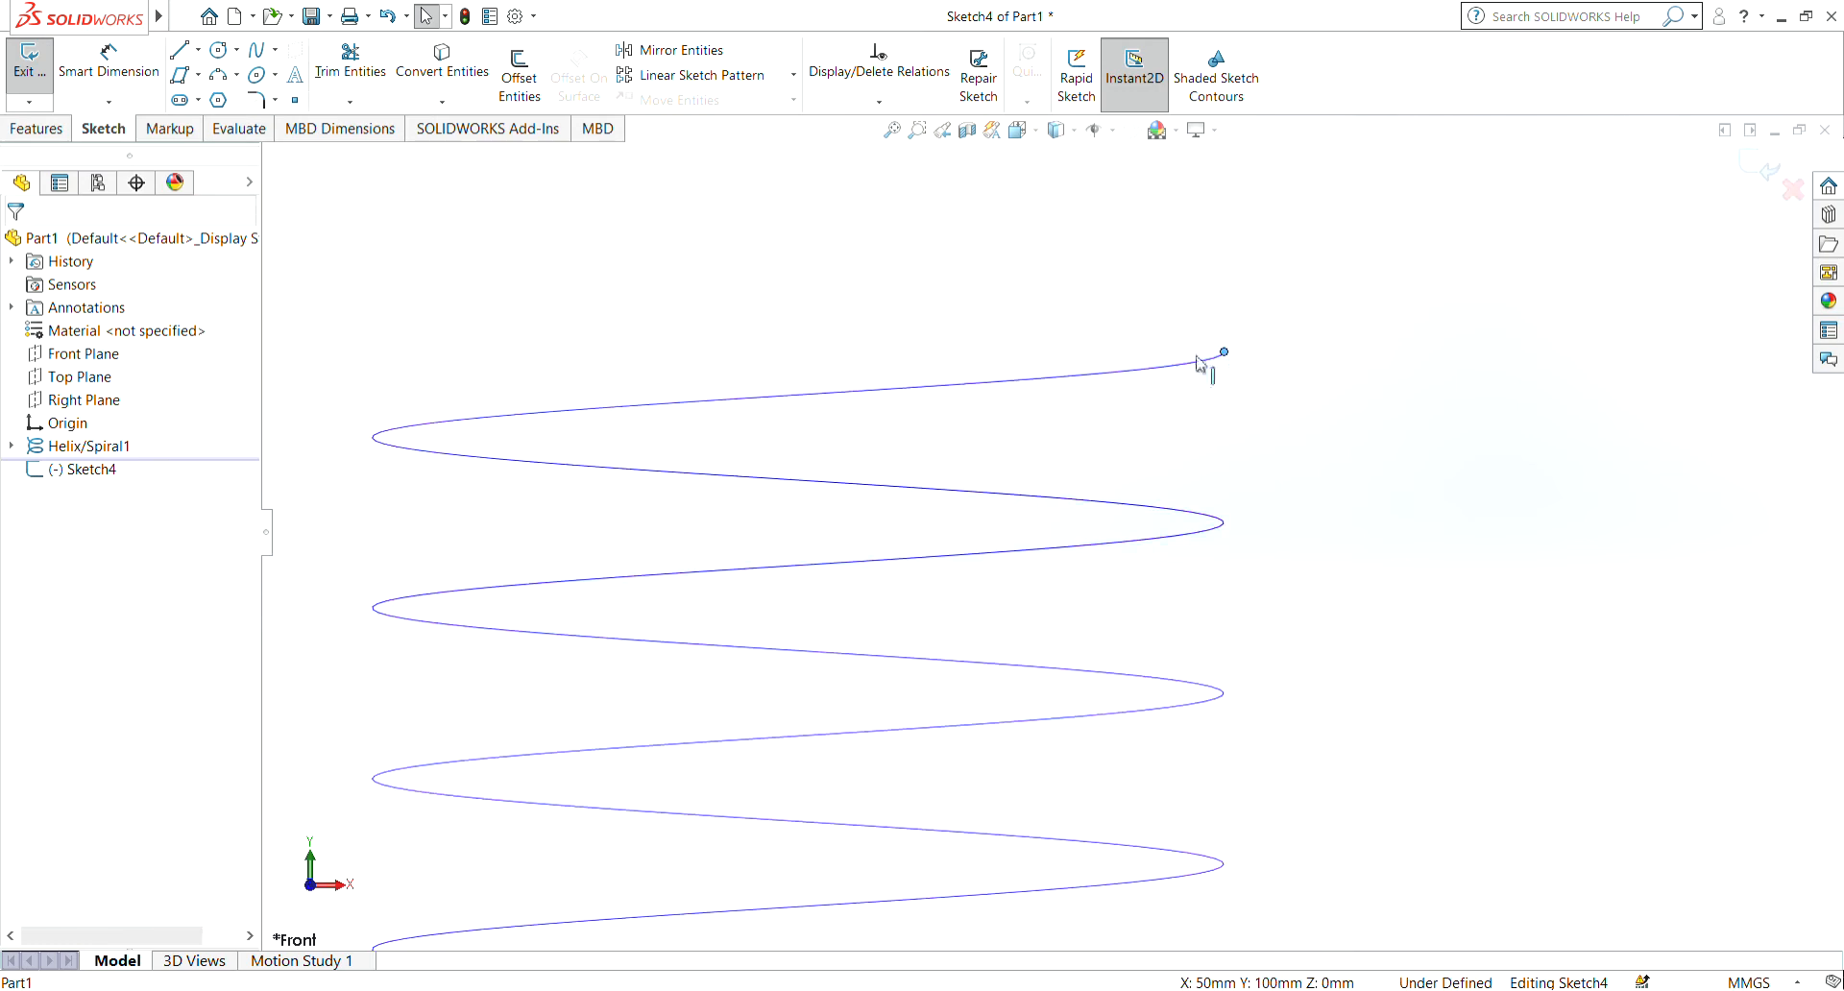
click(223, 56)
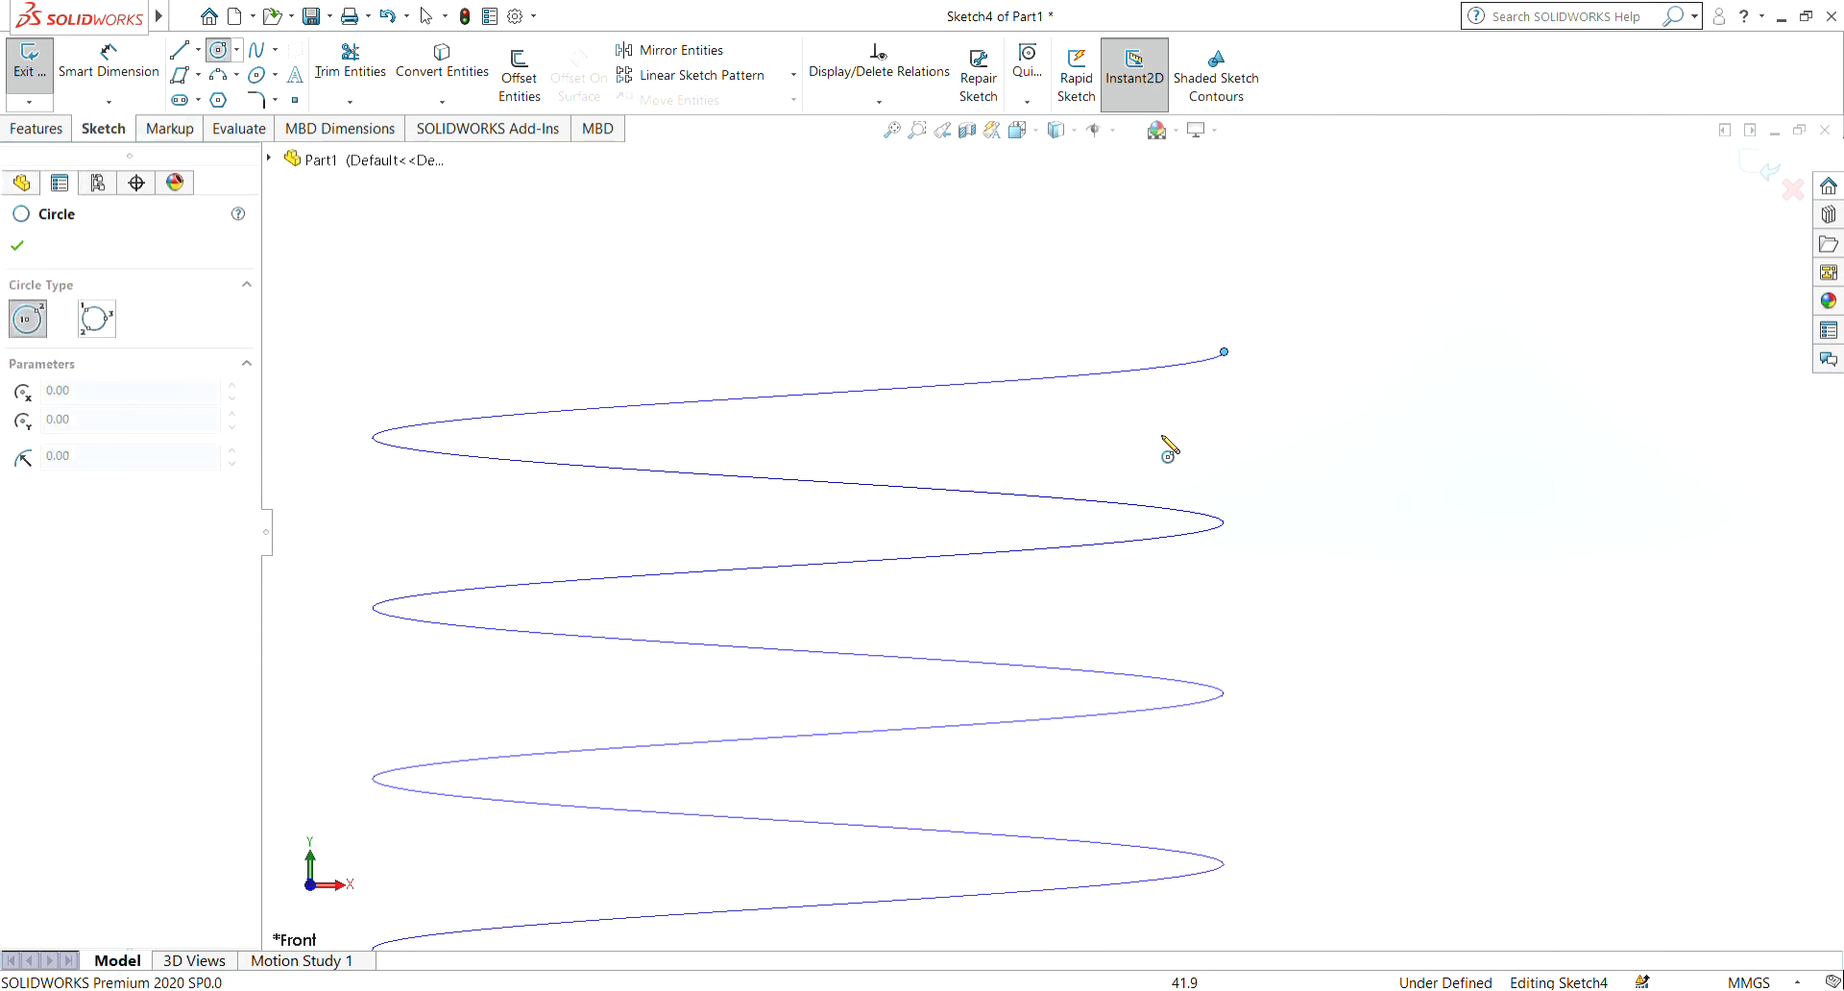
click(1222, 354)
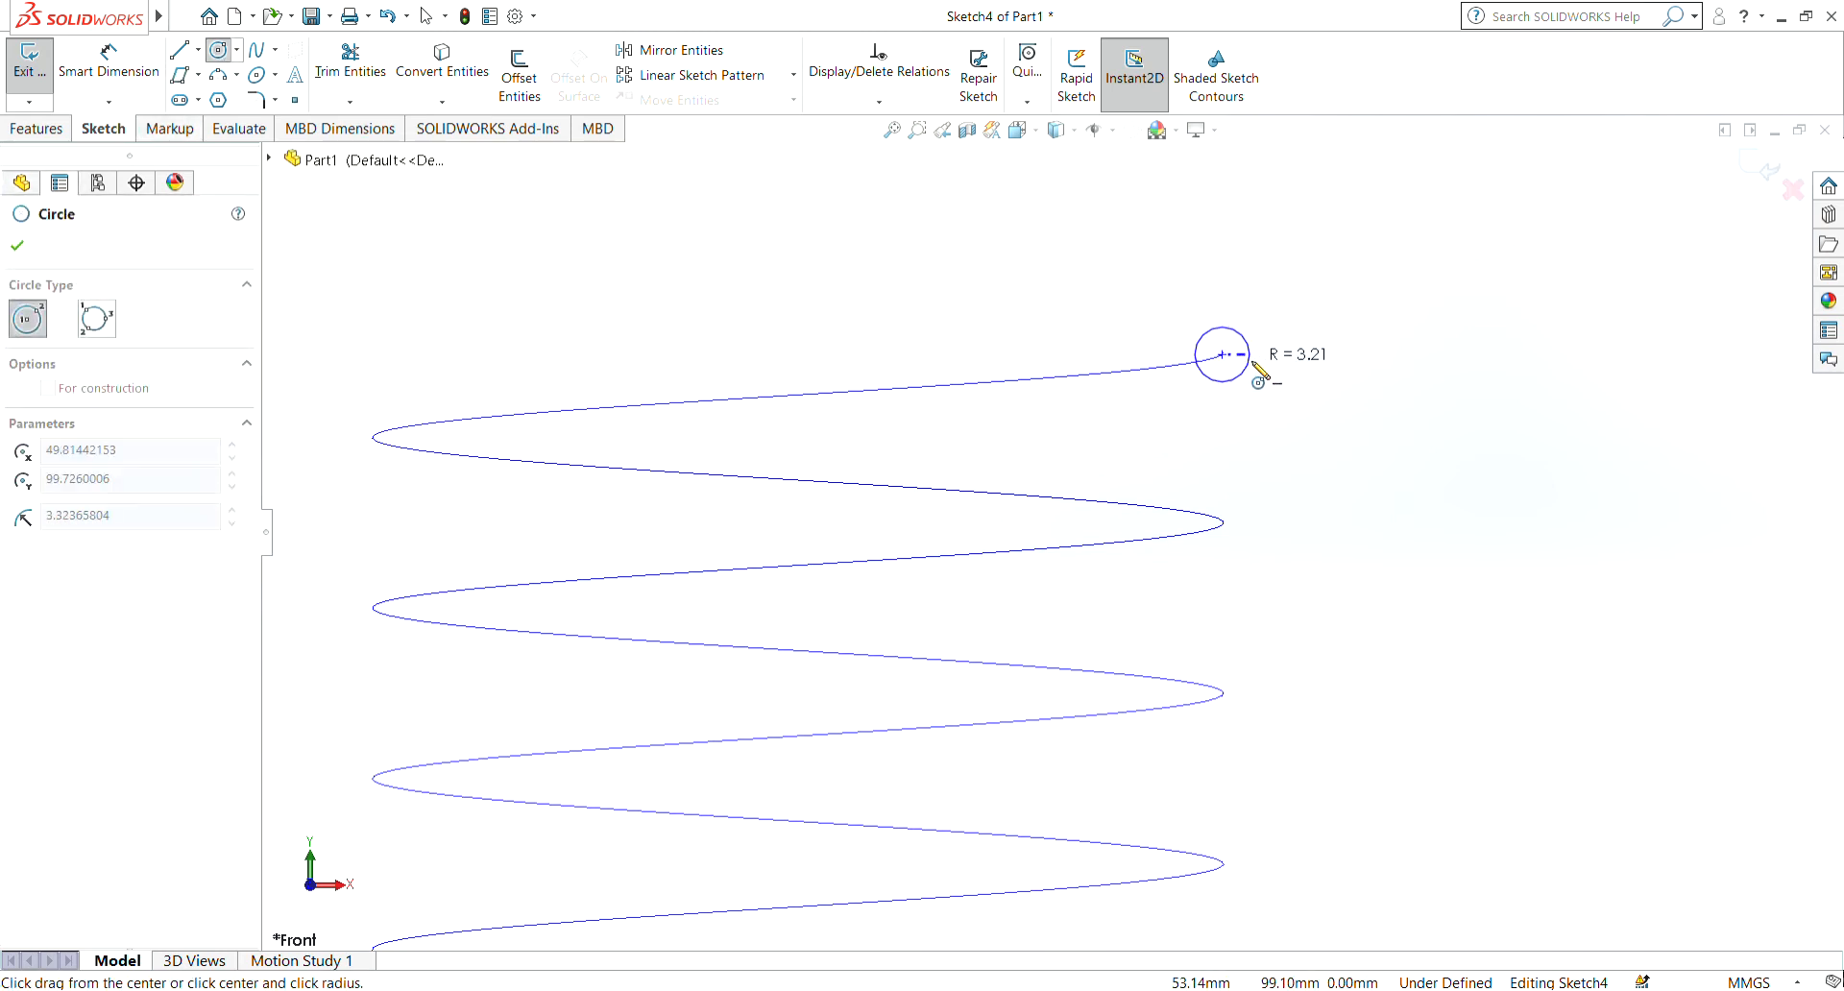
click(1249, 377)
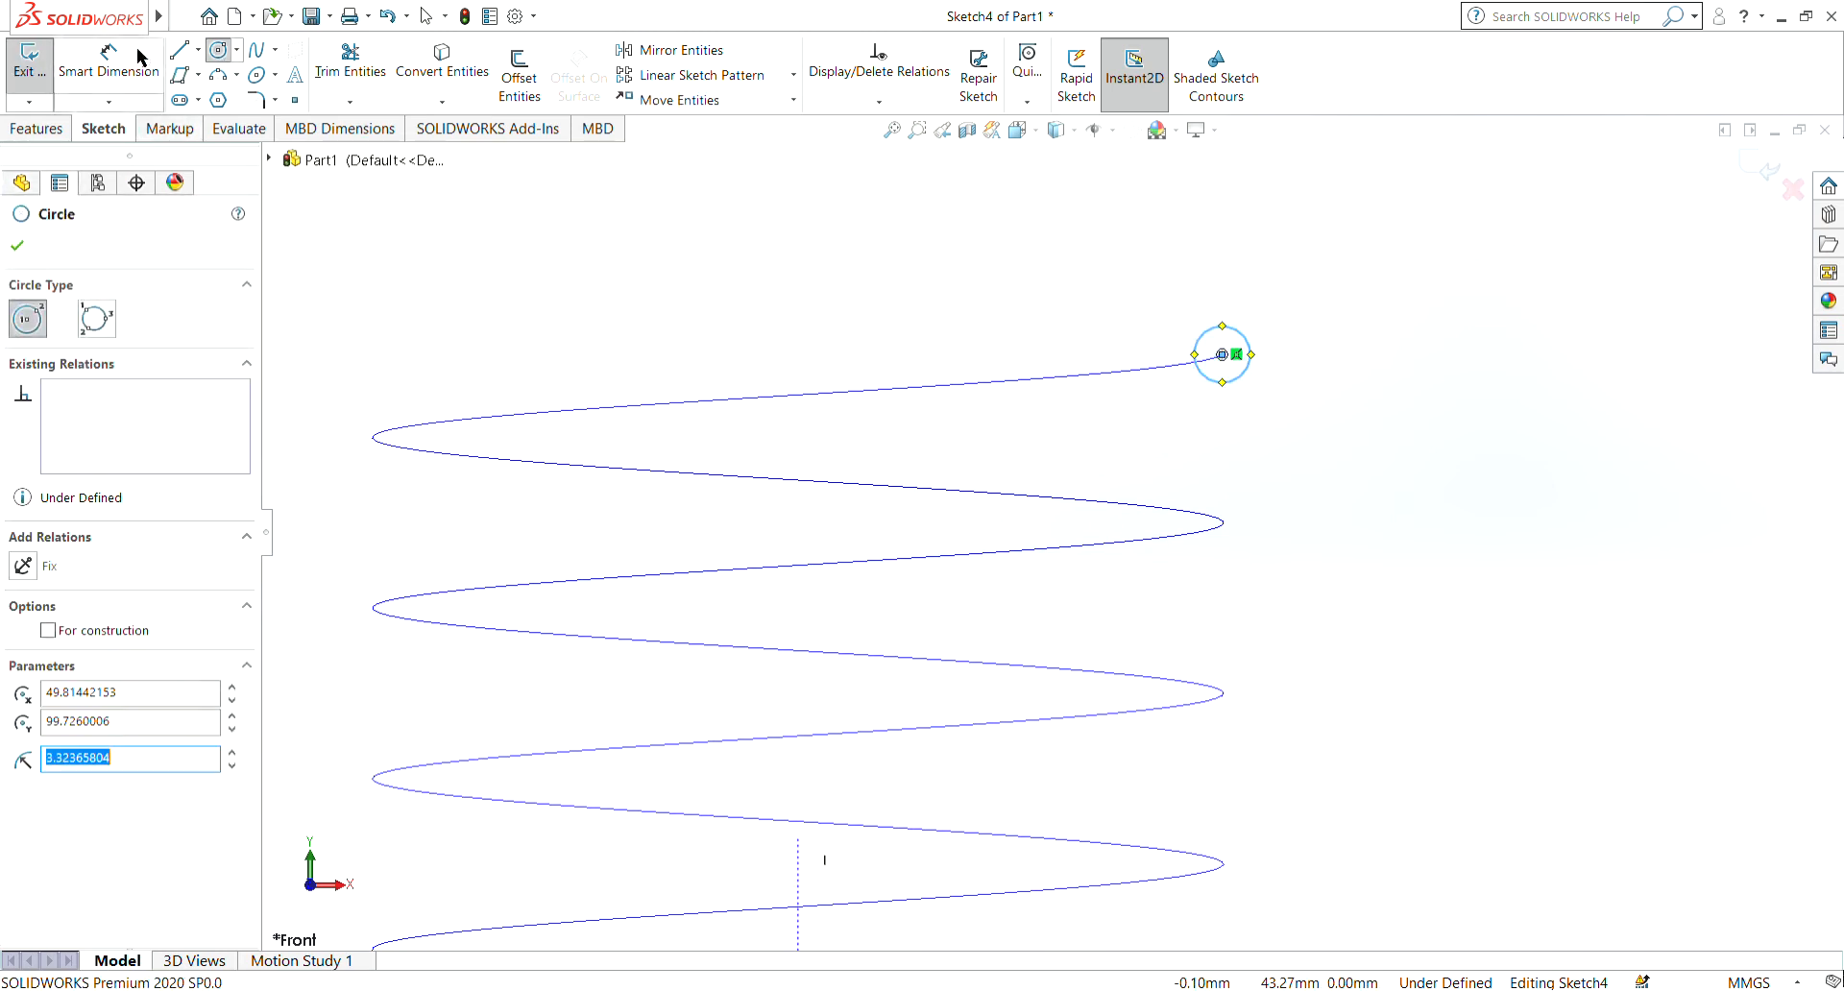
Step: Dimension the circle's diameter to 5 mm
click(108, 65)
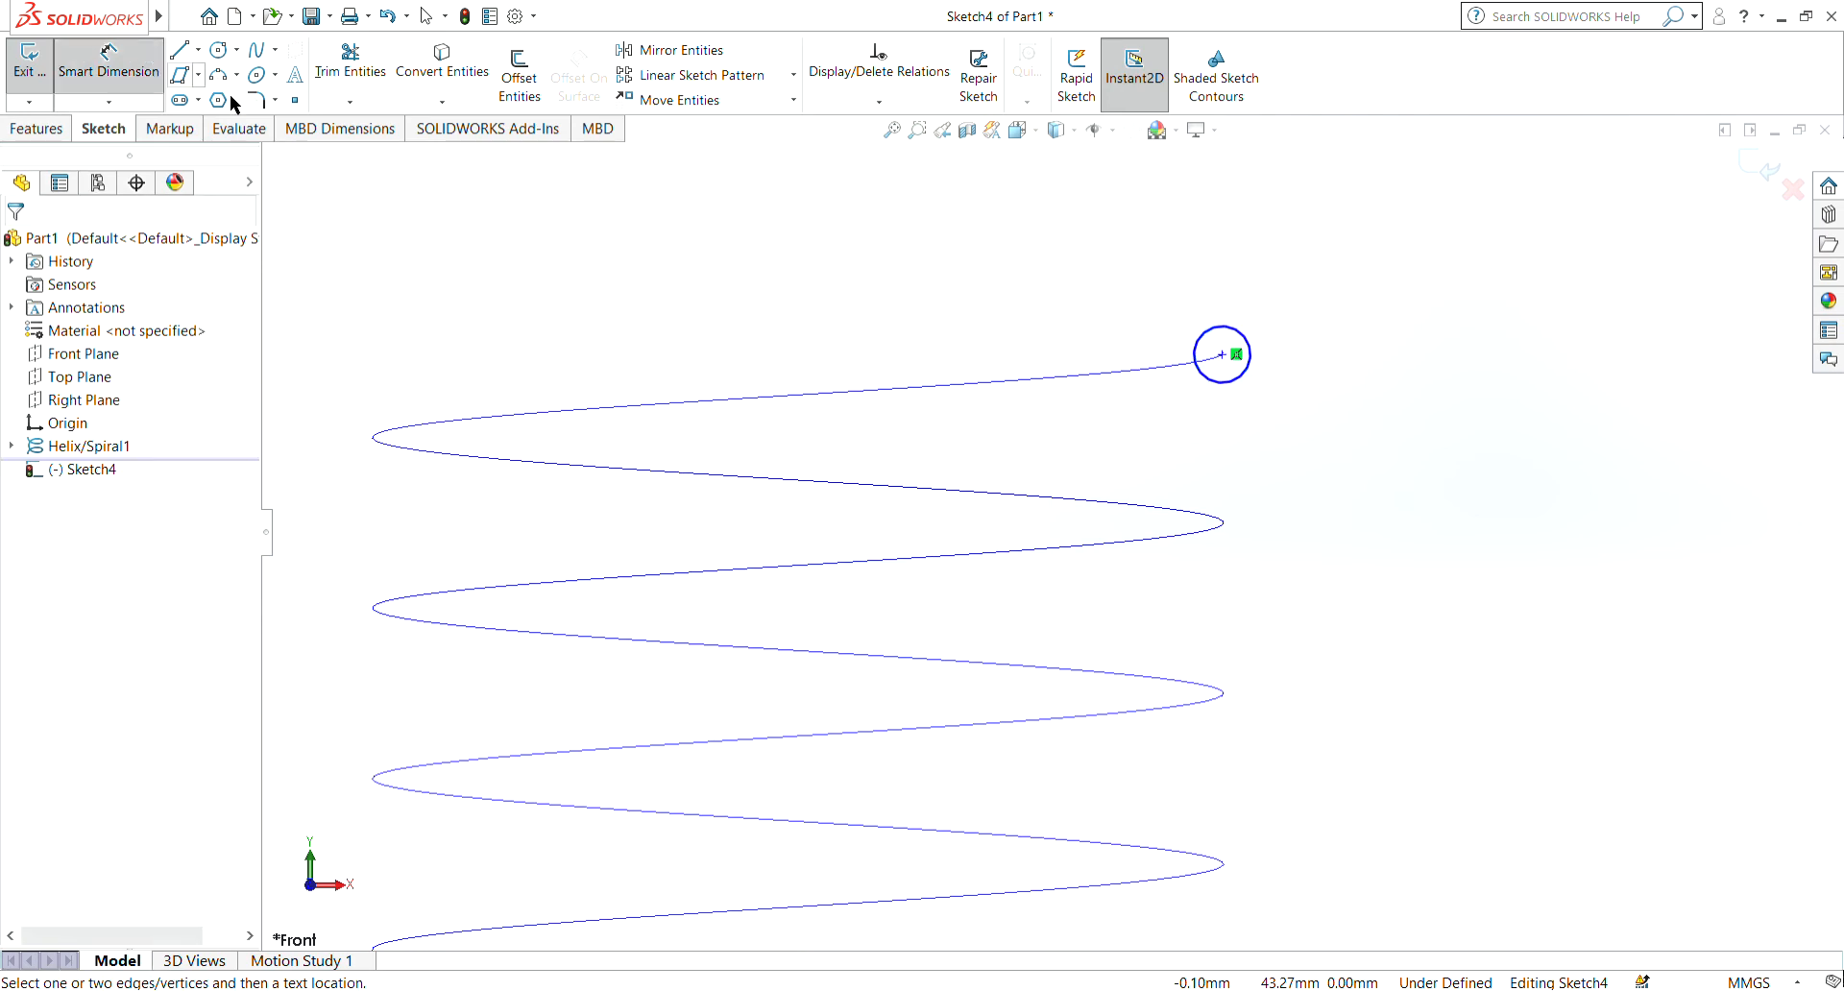
click(1240, 338)
click(1347, 362)
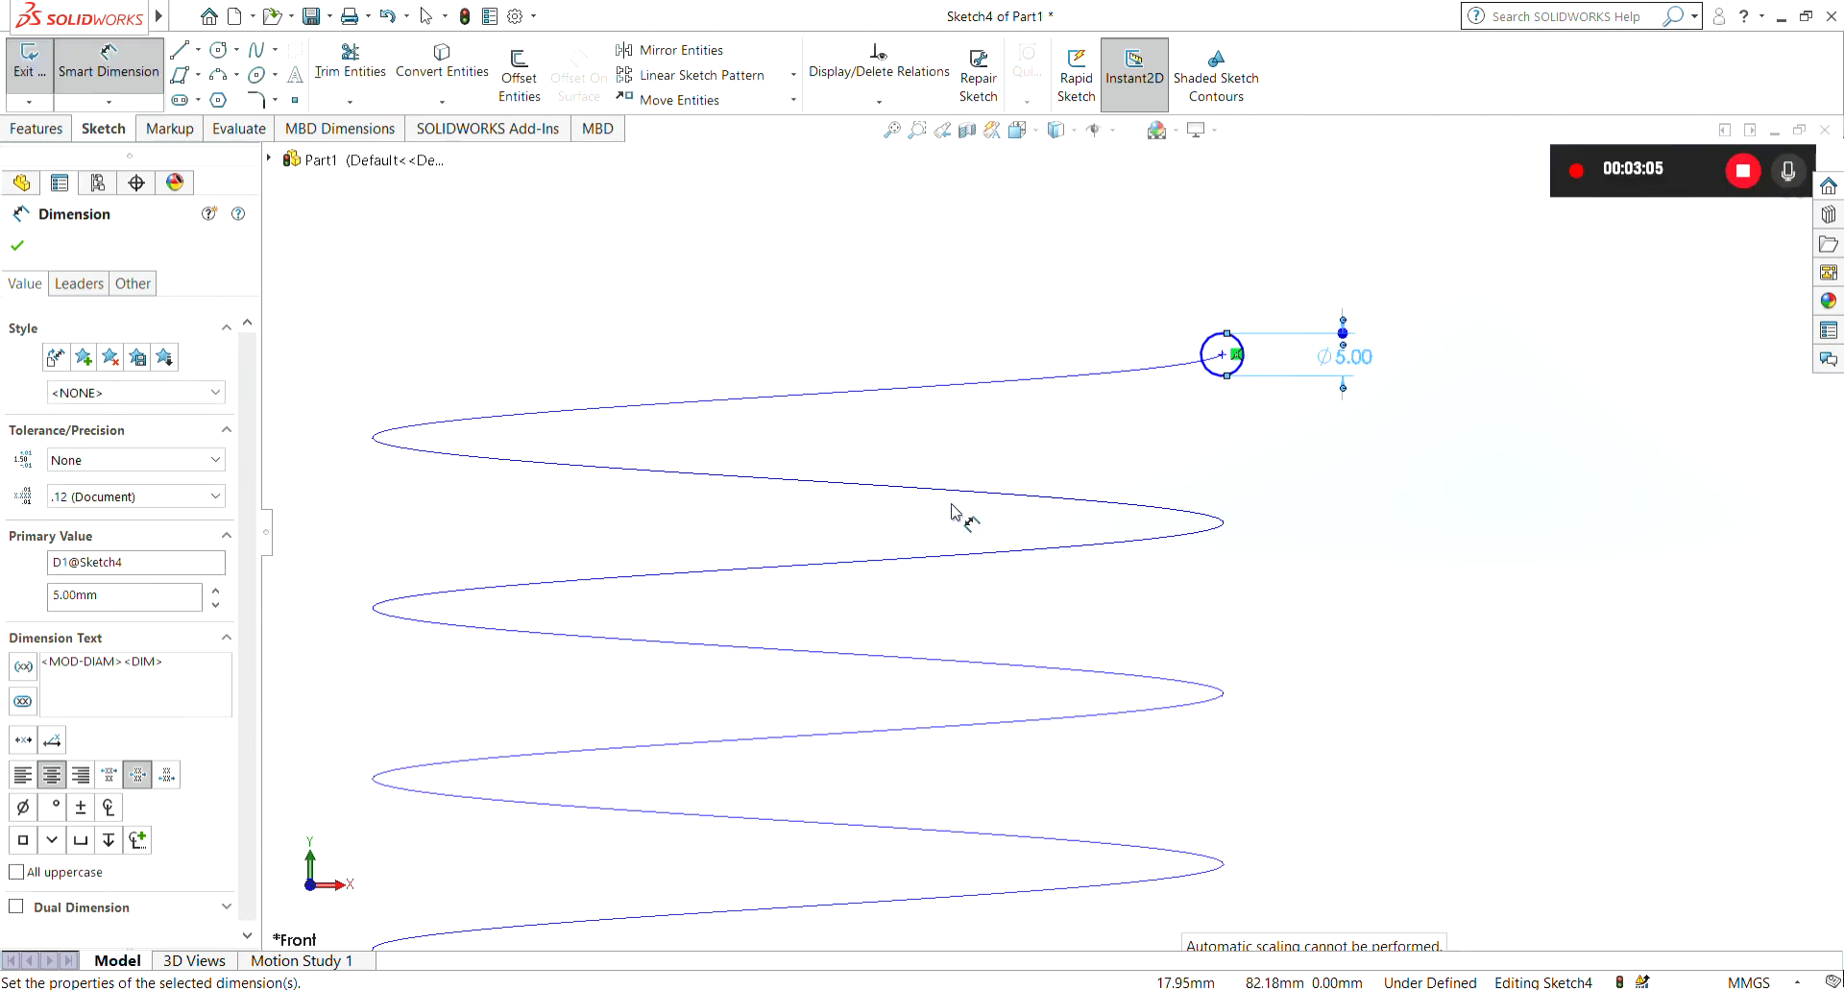
Step: Create a Swept Boss/Base using the circle sketch as the profile and the helix as the path
mouse_move(653, 434)
middle_down()
mouse_move(576, 548)
mouse_move(708, 567)
mouse_move(647, 539)
mouse_move(962, 736)
mouse_move(869, 746)
mouse_move(473, 659)
middle_up()
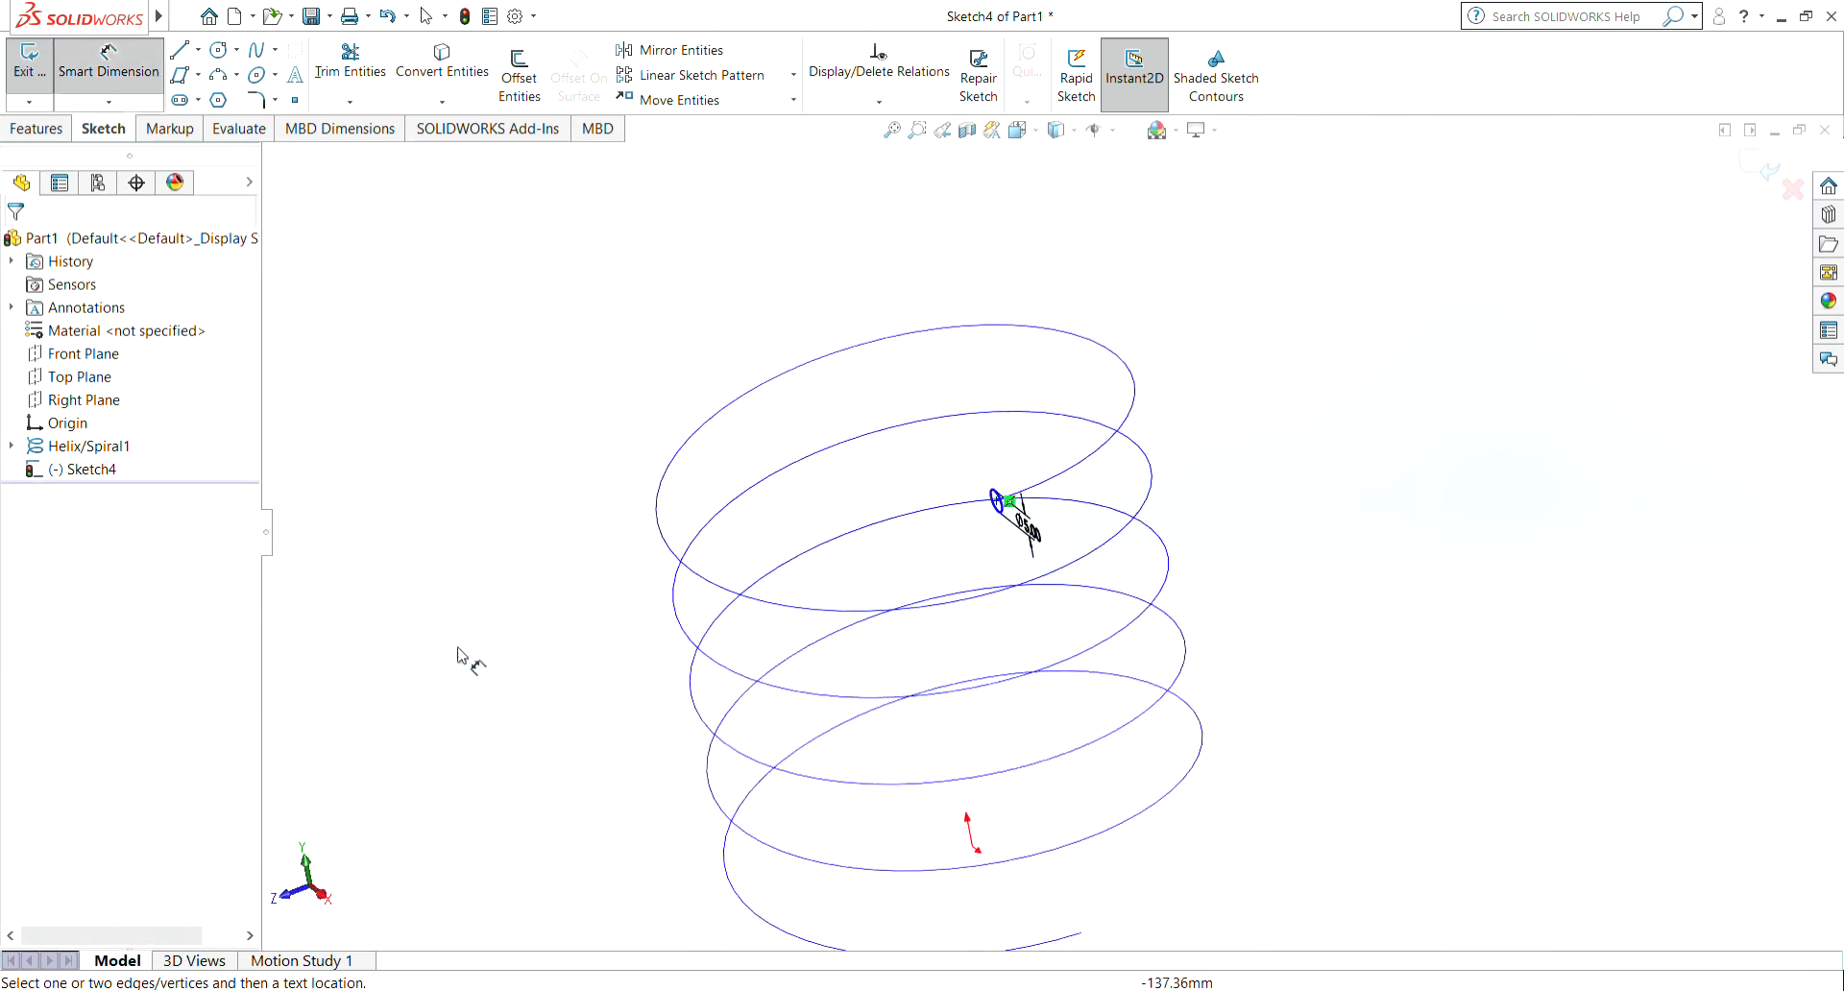
click(36, 129)
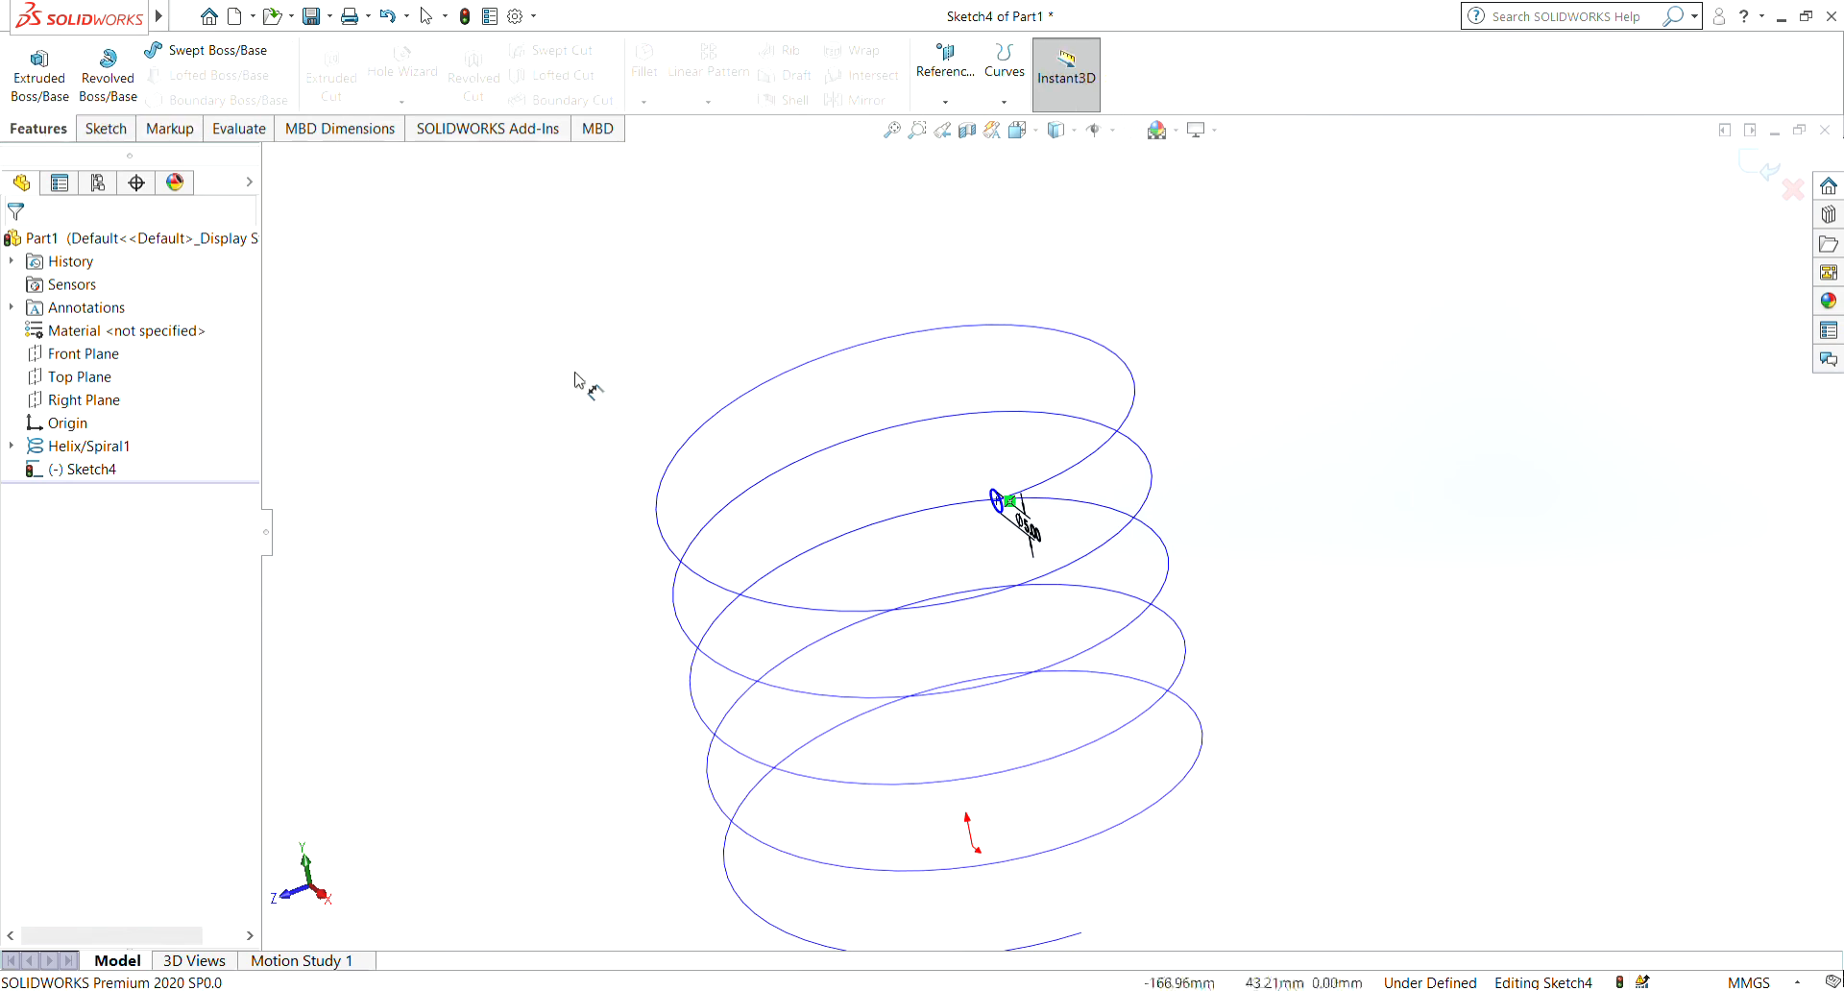
click(208, 53)
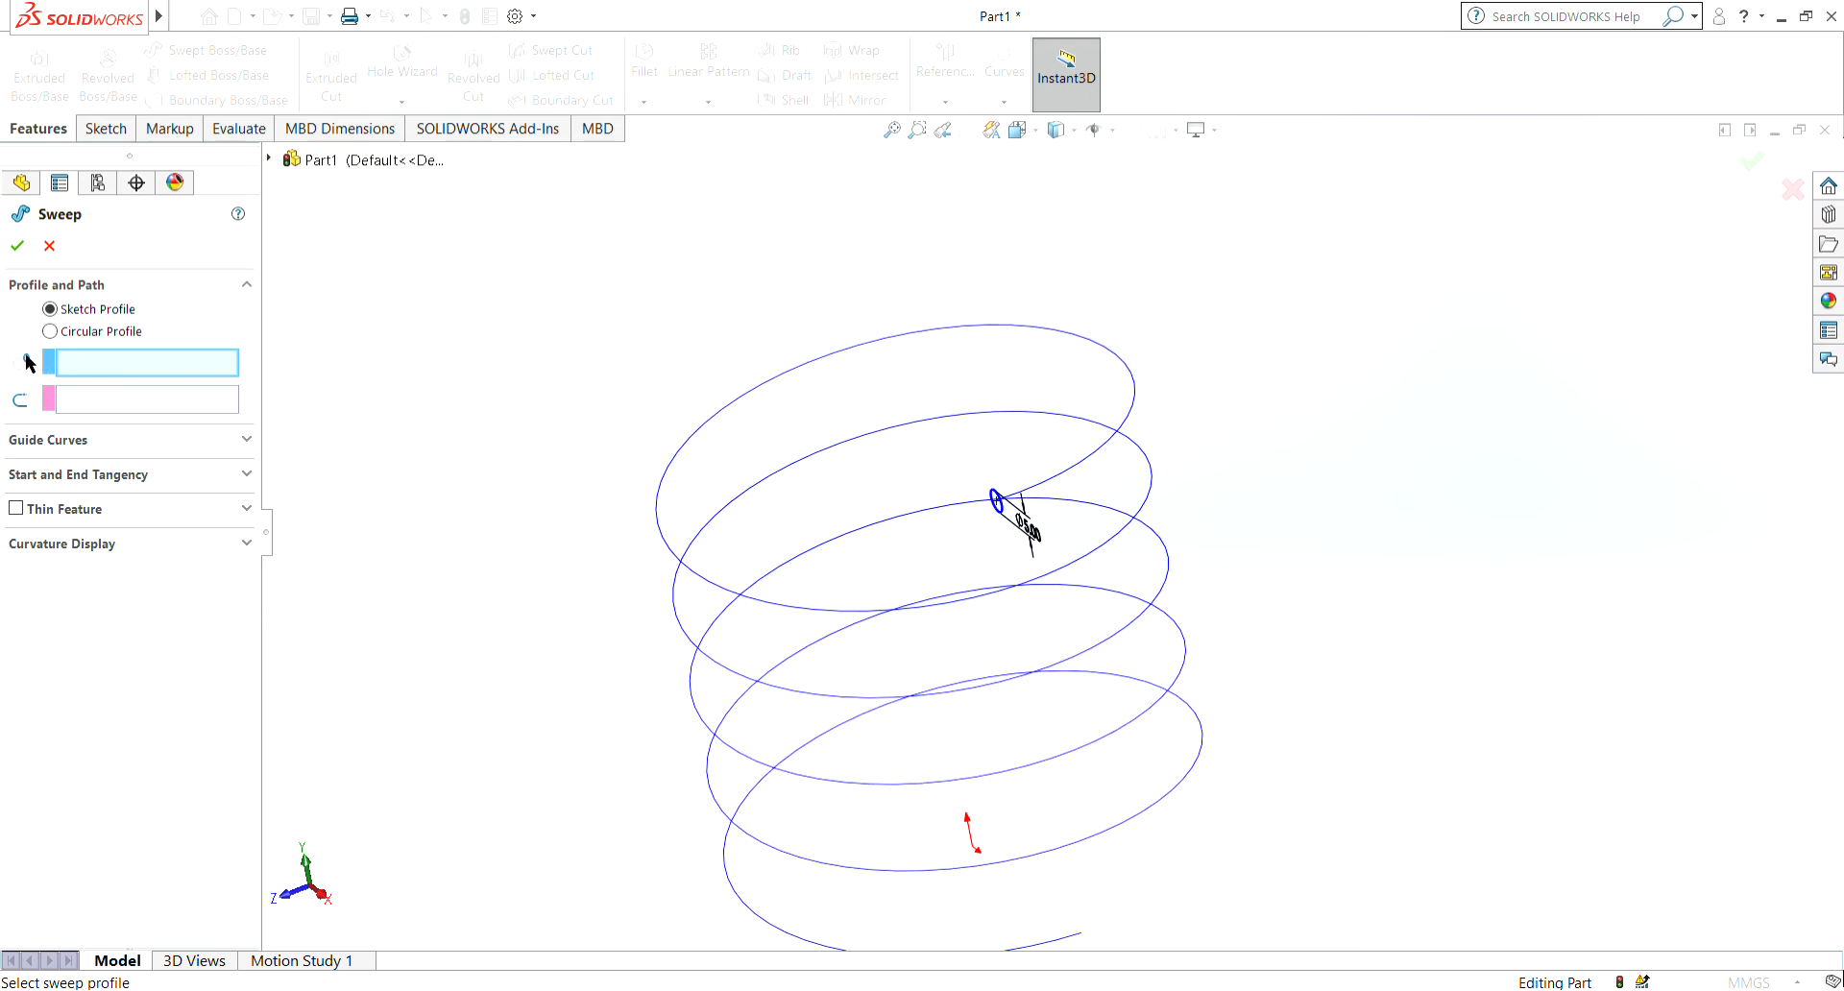
click(127, 365)
click(1025, 523)
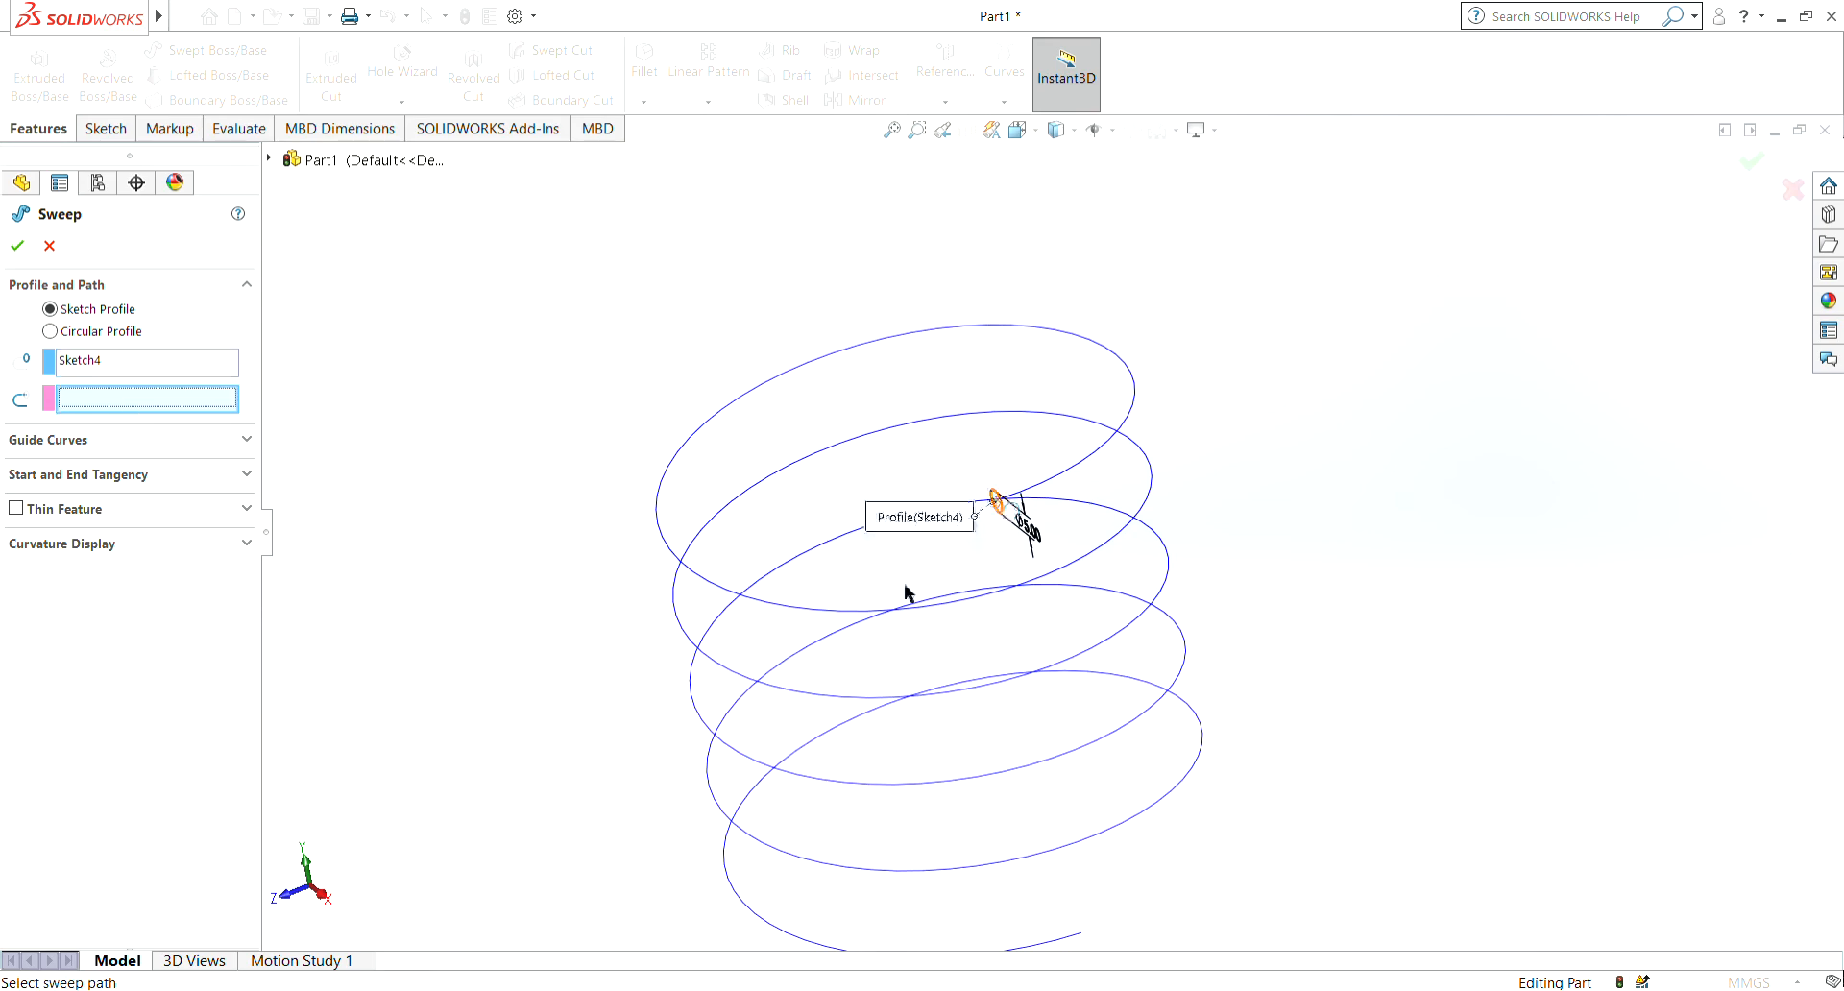
click(960, 336)
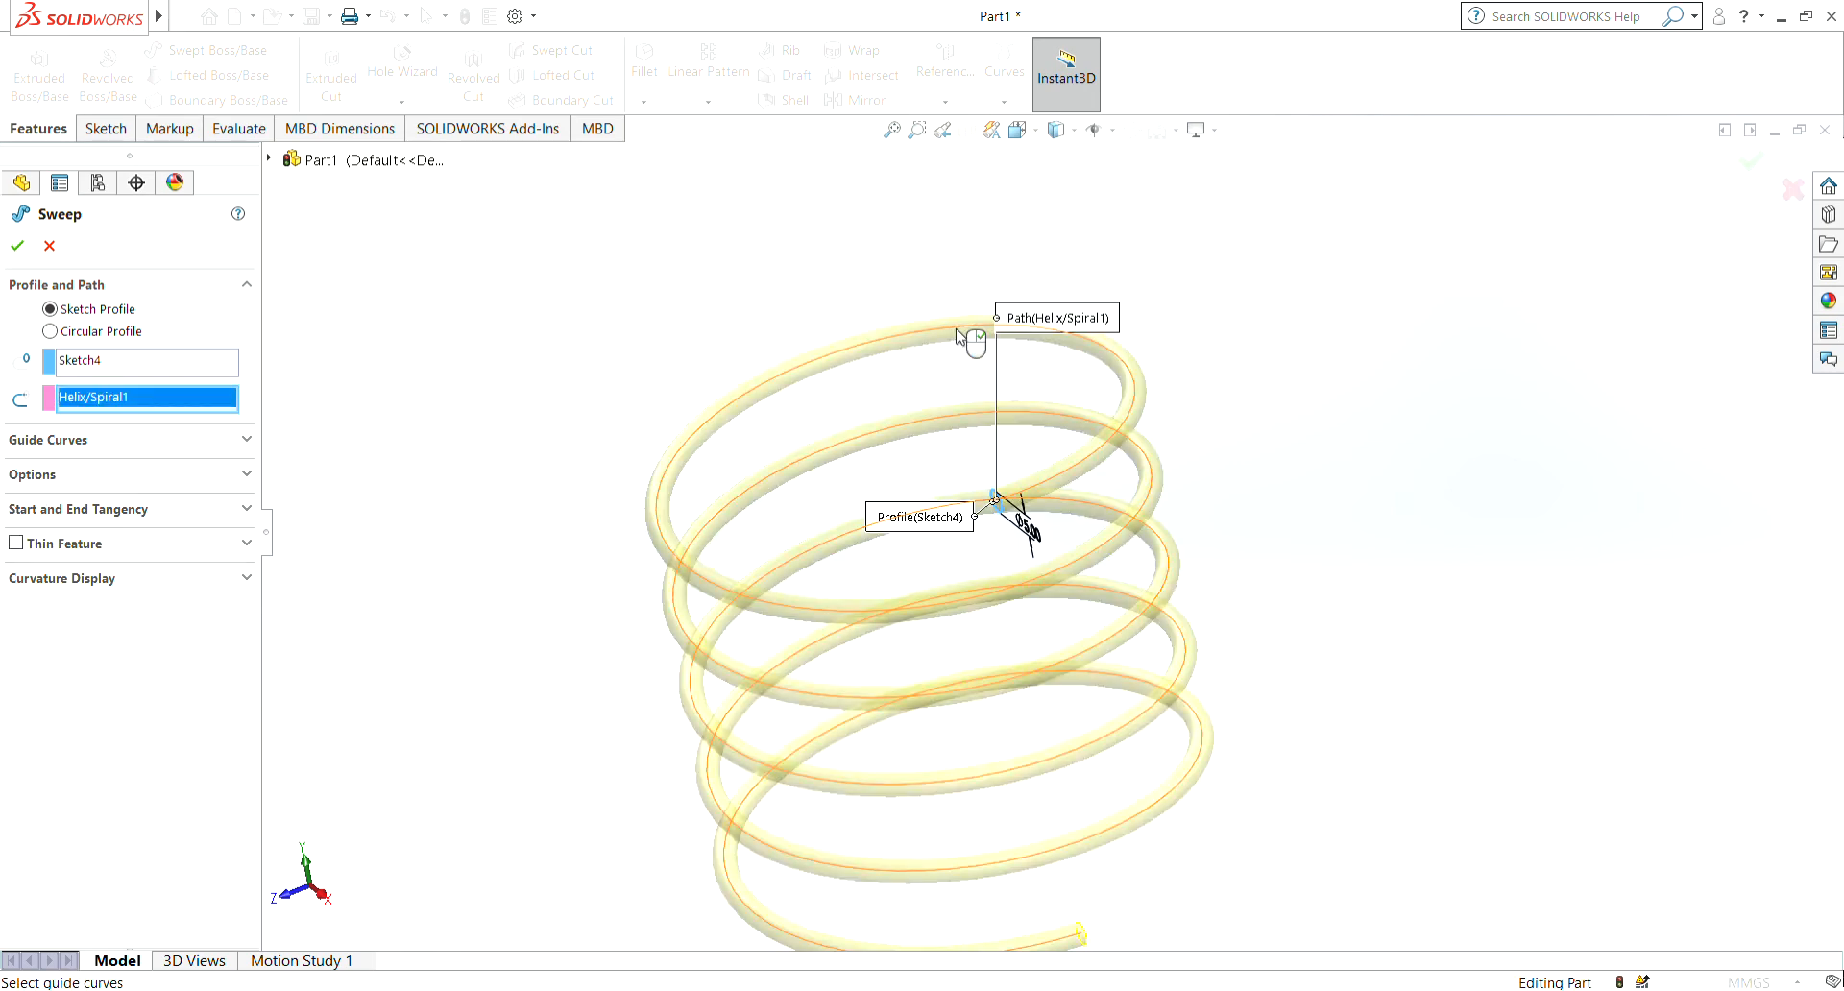
scroll(741, 836, down, 3)
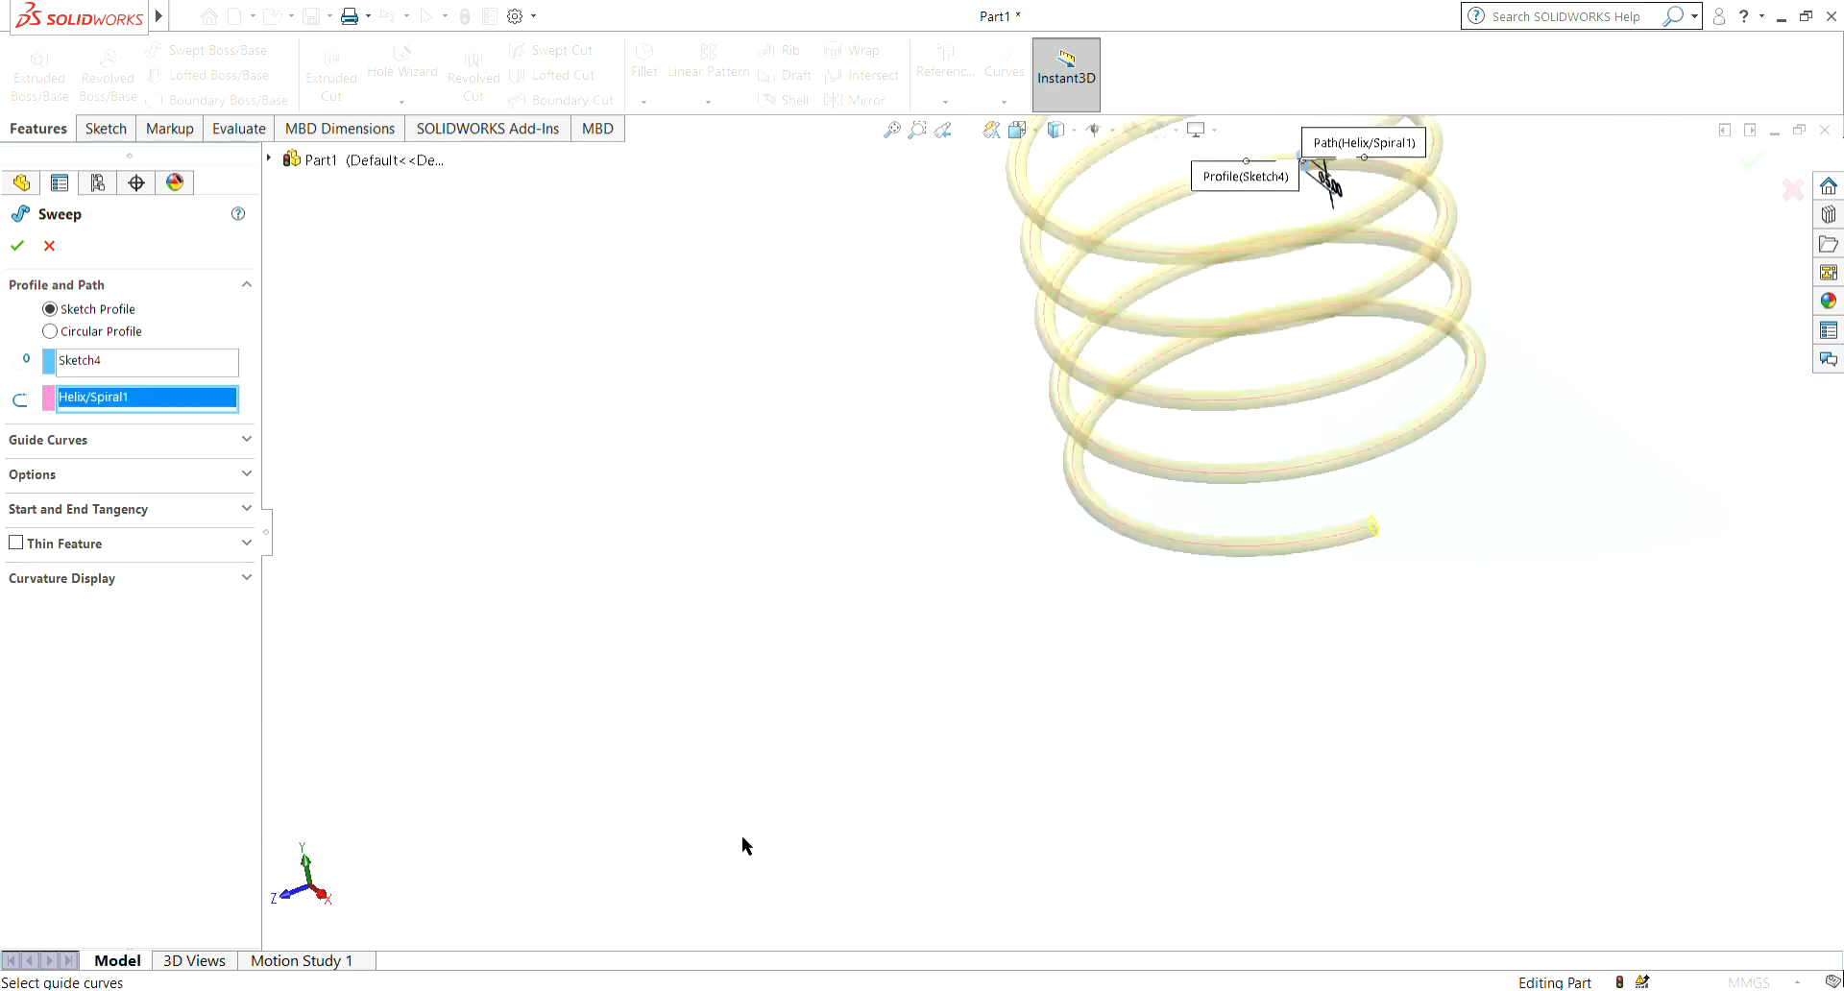
scroll(1327, 494, up, 5)
scroll(1127, 501, down, 3)
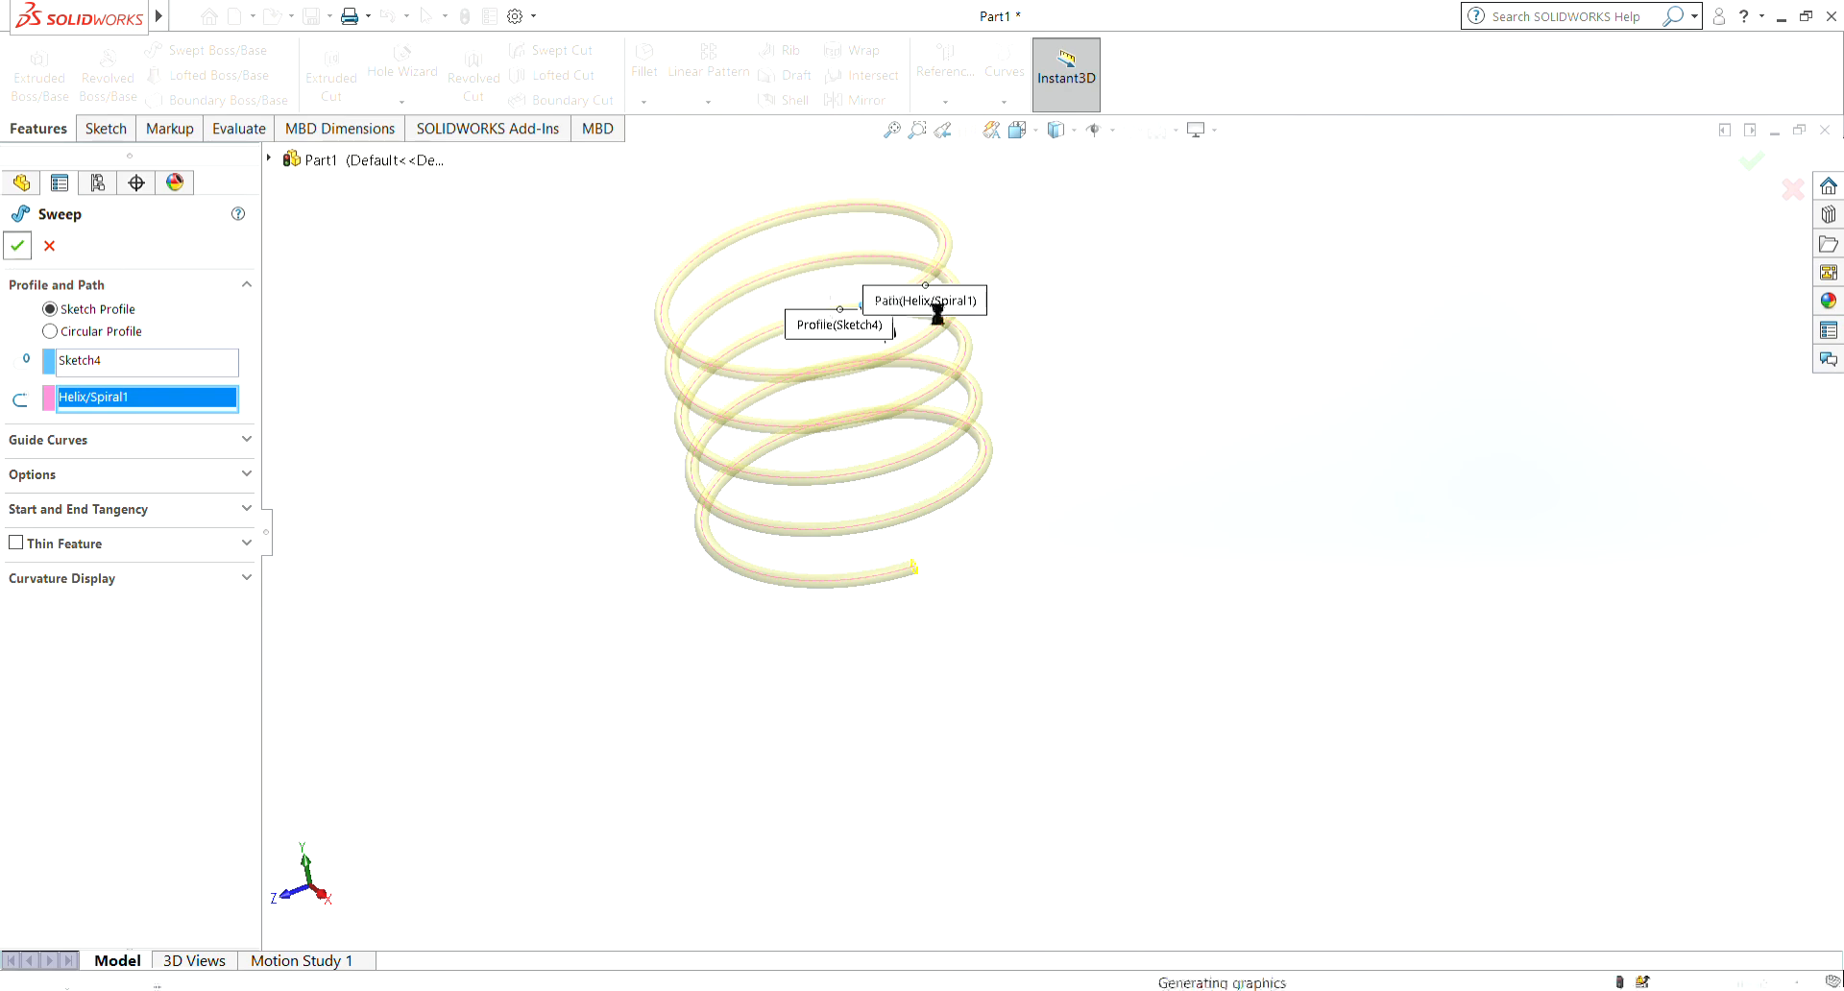
Step: Examine the swept spring from several sides, including its coils and both wire ends, and check the helix's underlying sketch
middle_drag(584, 388, 510, 248)
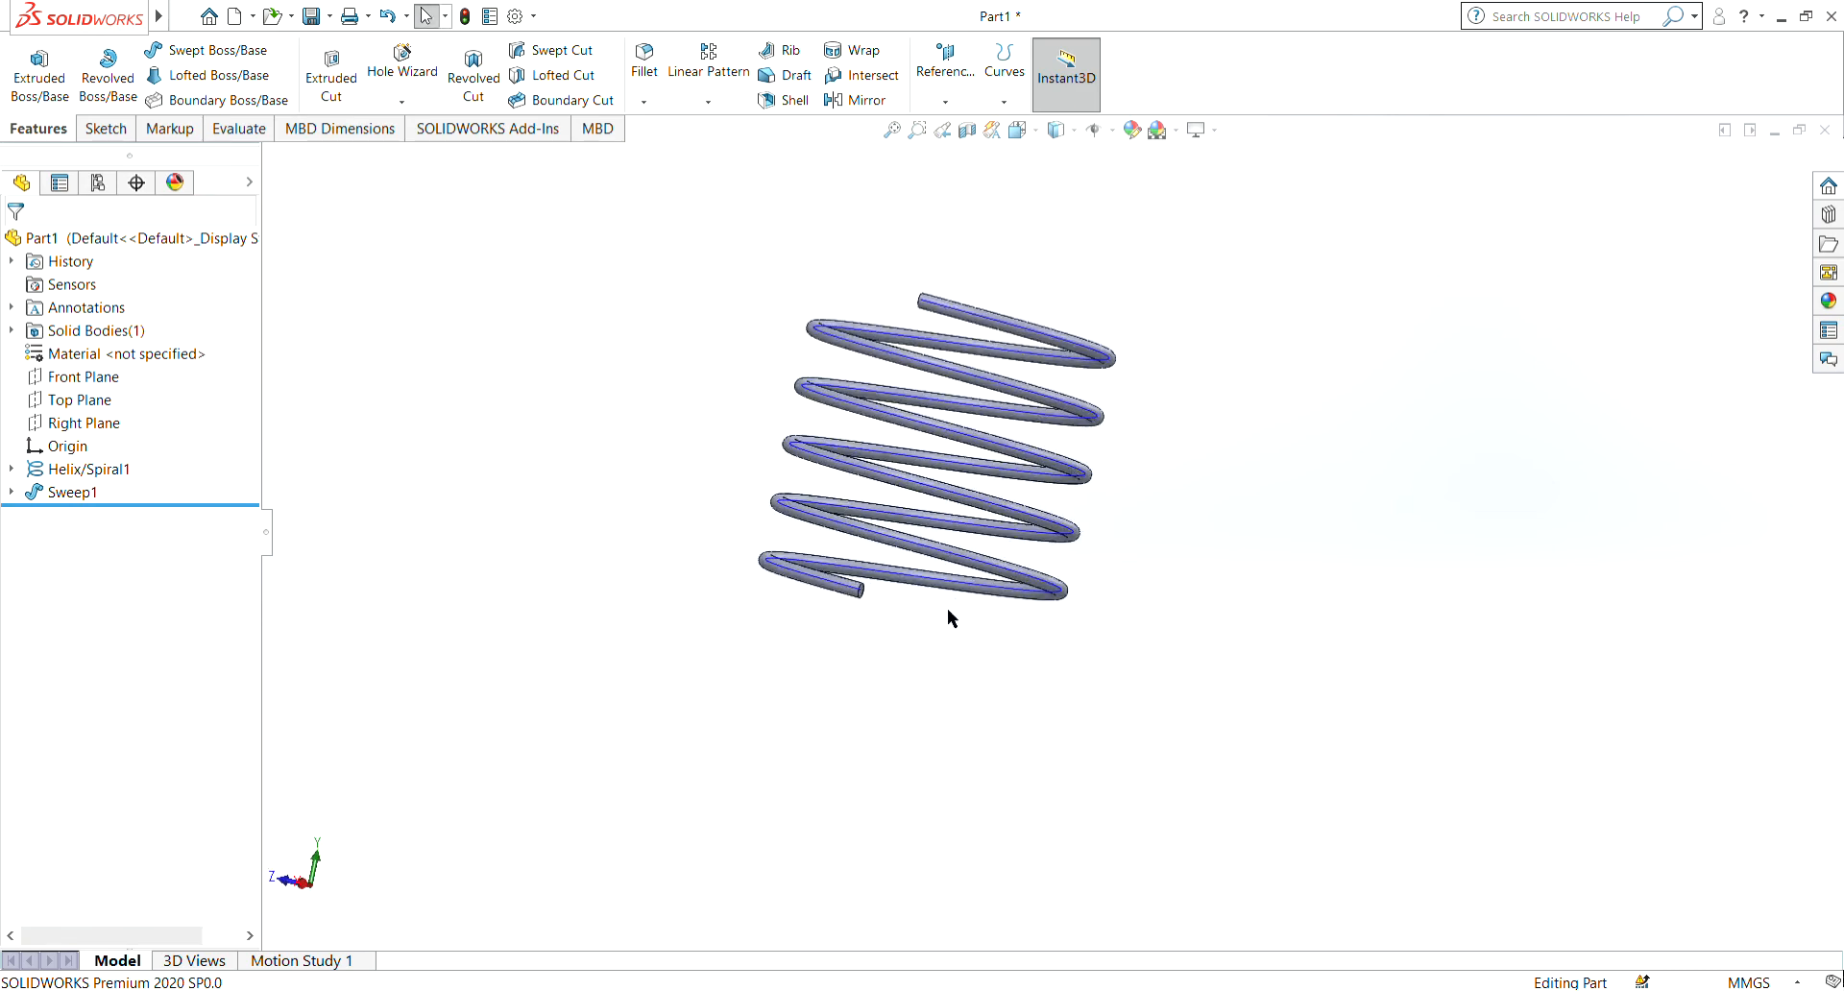
middle_drag(821, 539, 655, 551)
scroll(979, 619, down, 2)
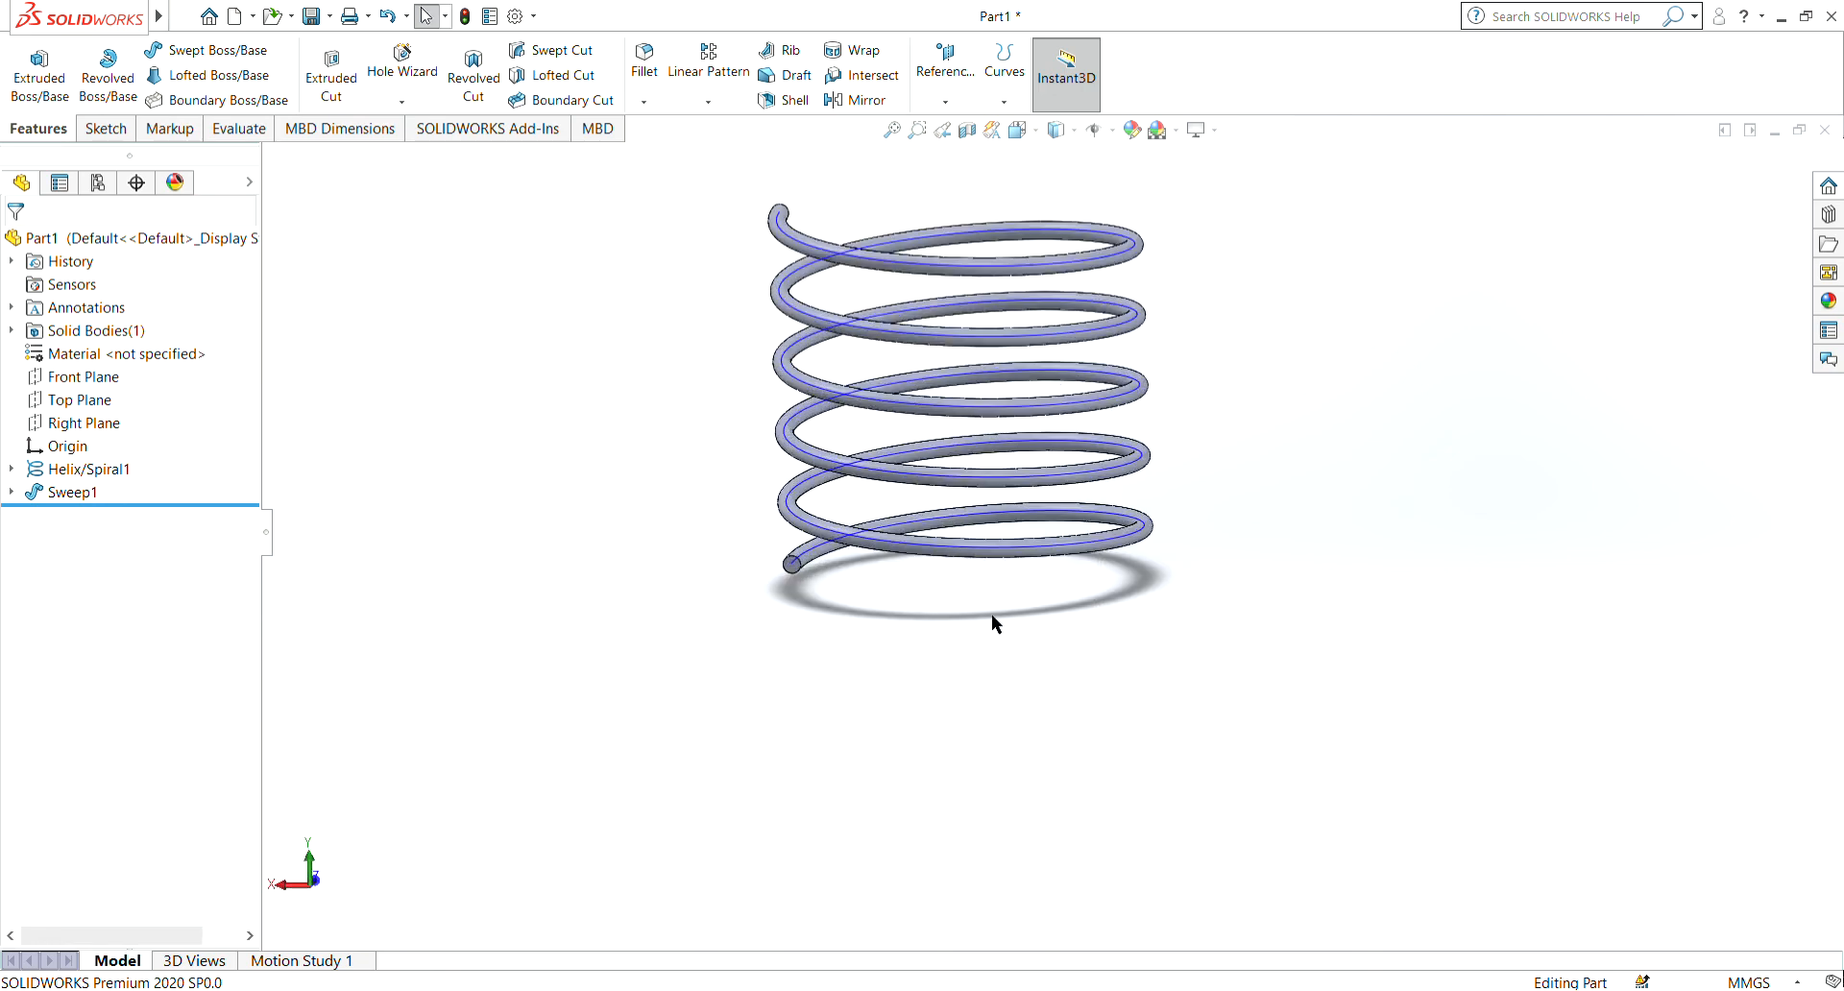
scroll(978, 307, up, 2)
scroll(1105, 423, up, 2)
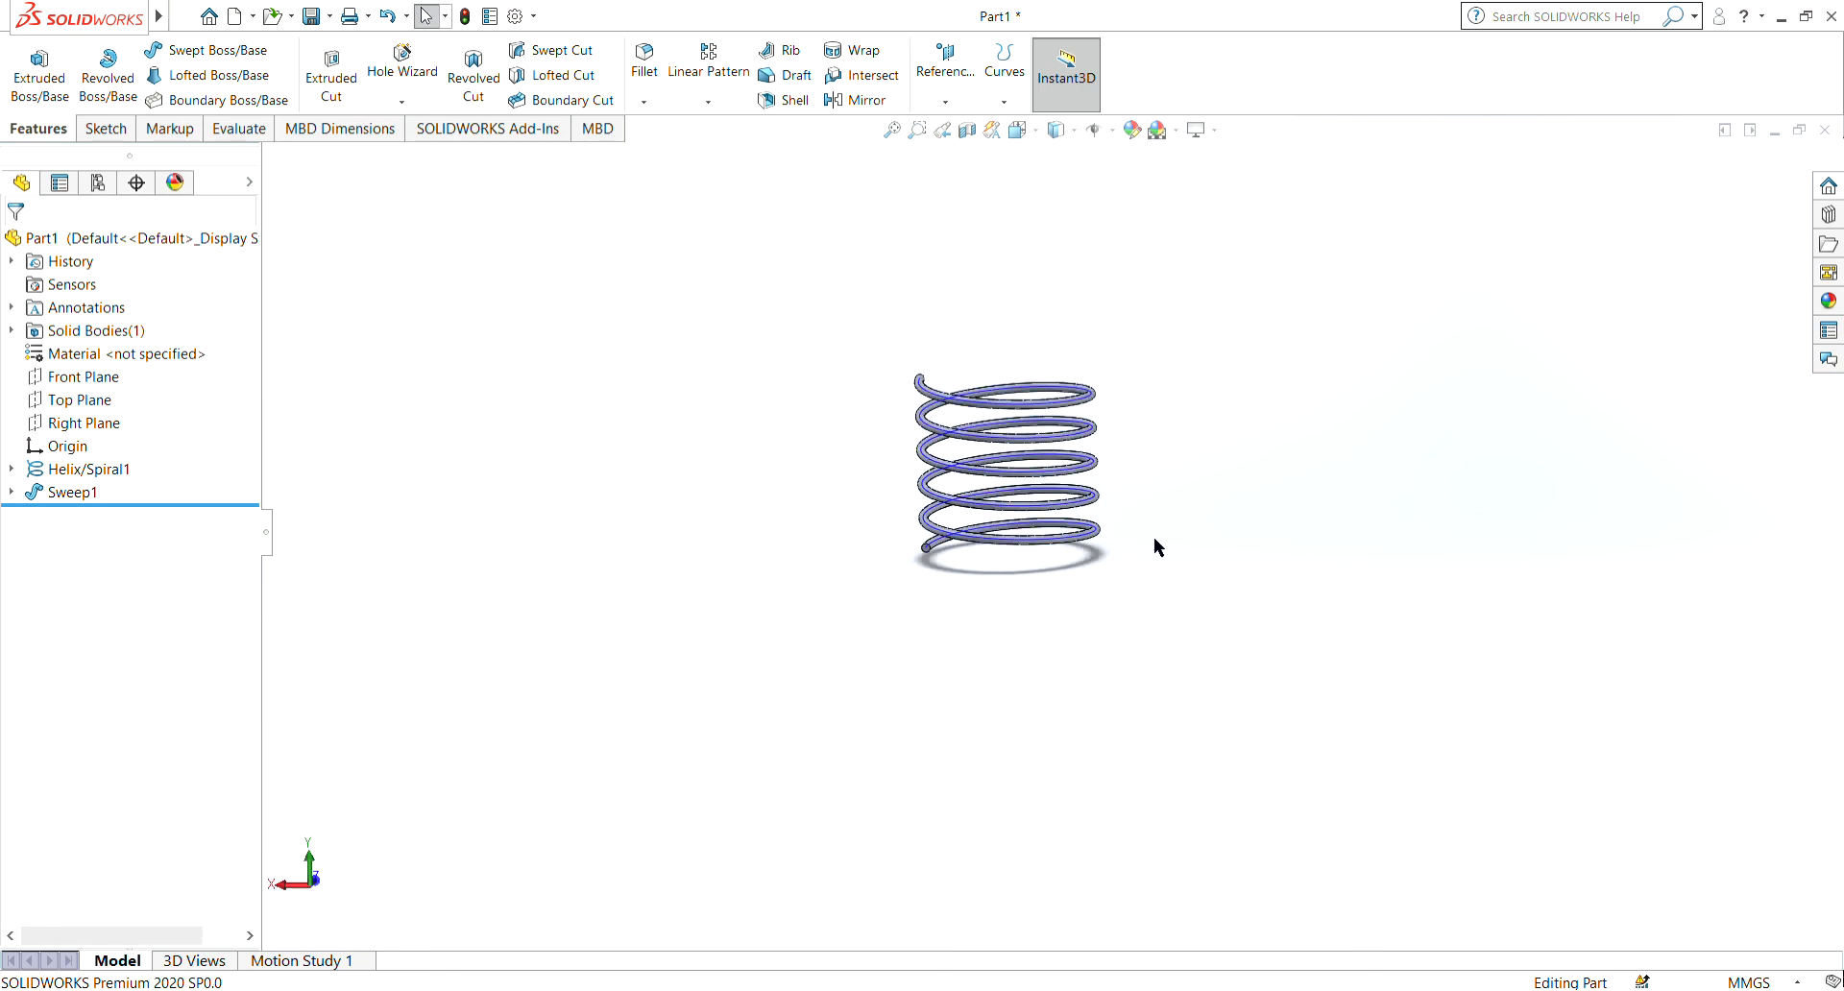
middle_drag(1054, 540, 958, 617)
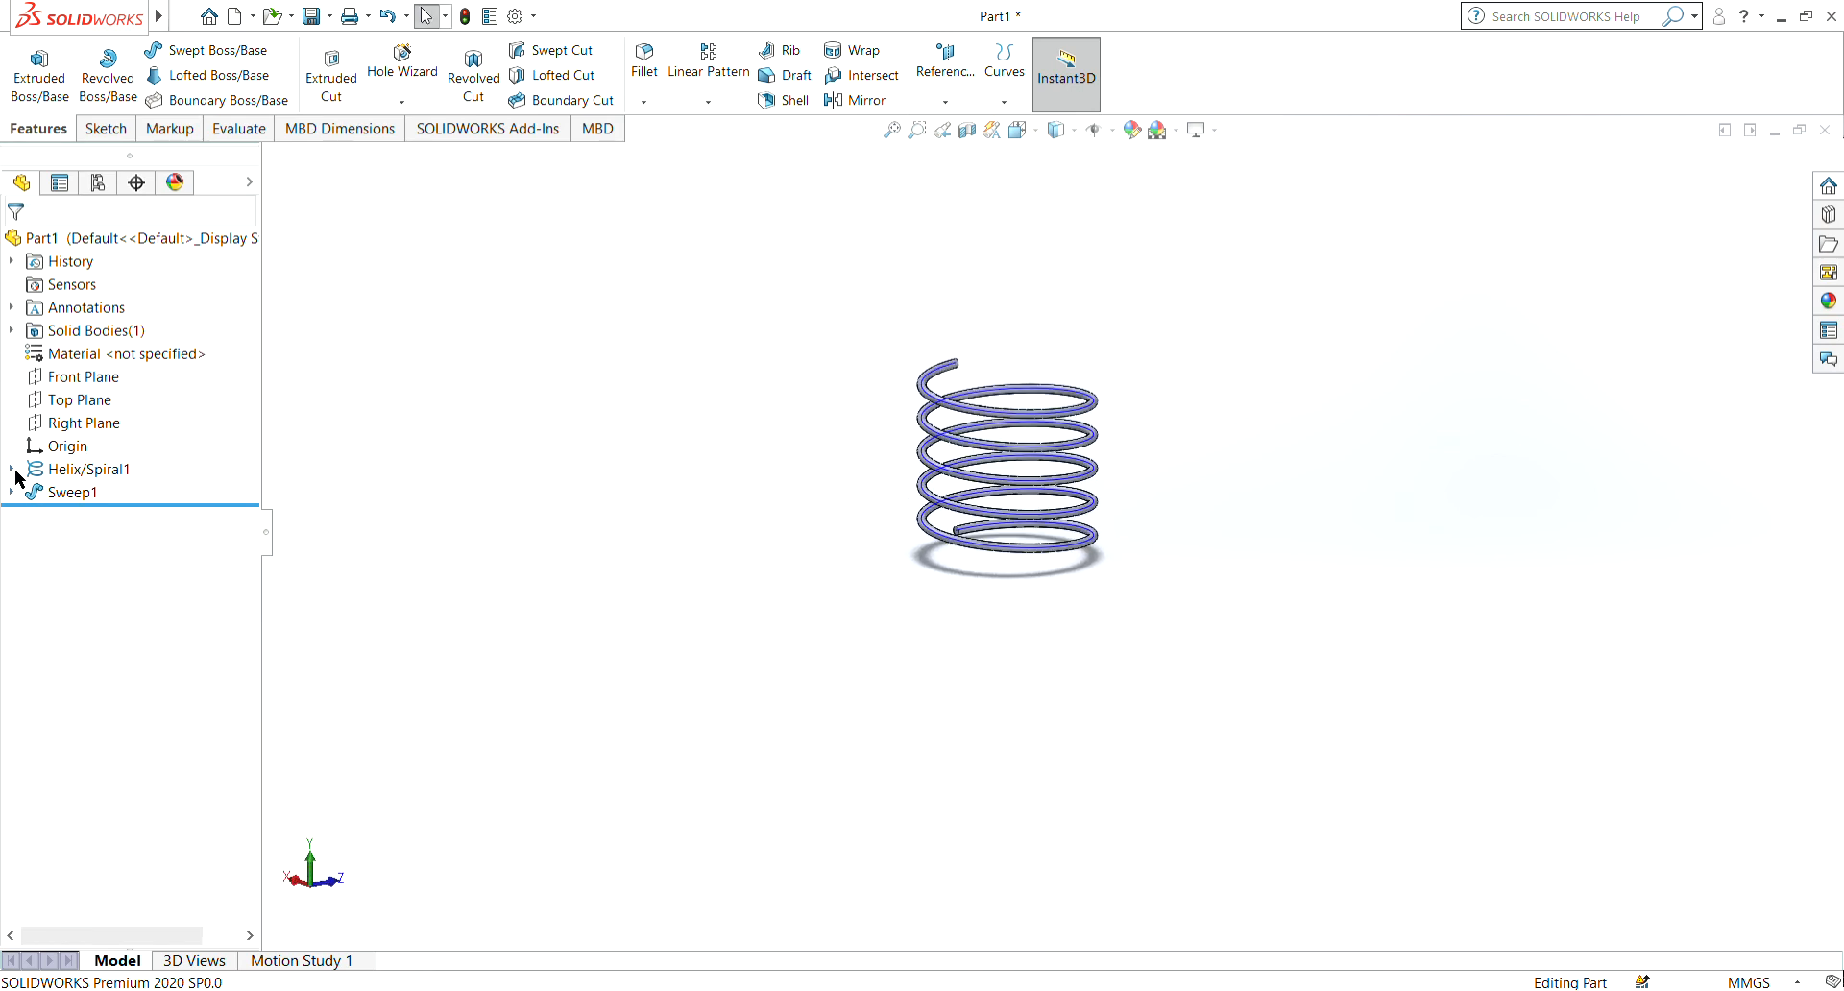
click(12, 469)
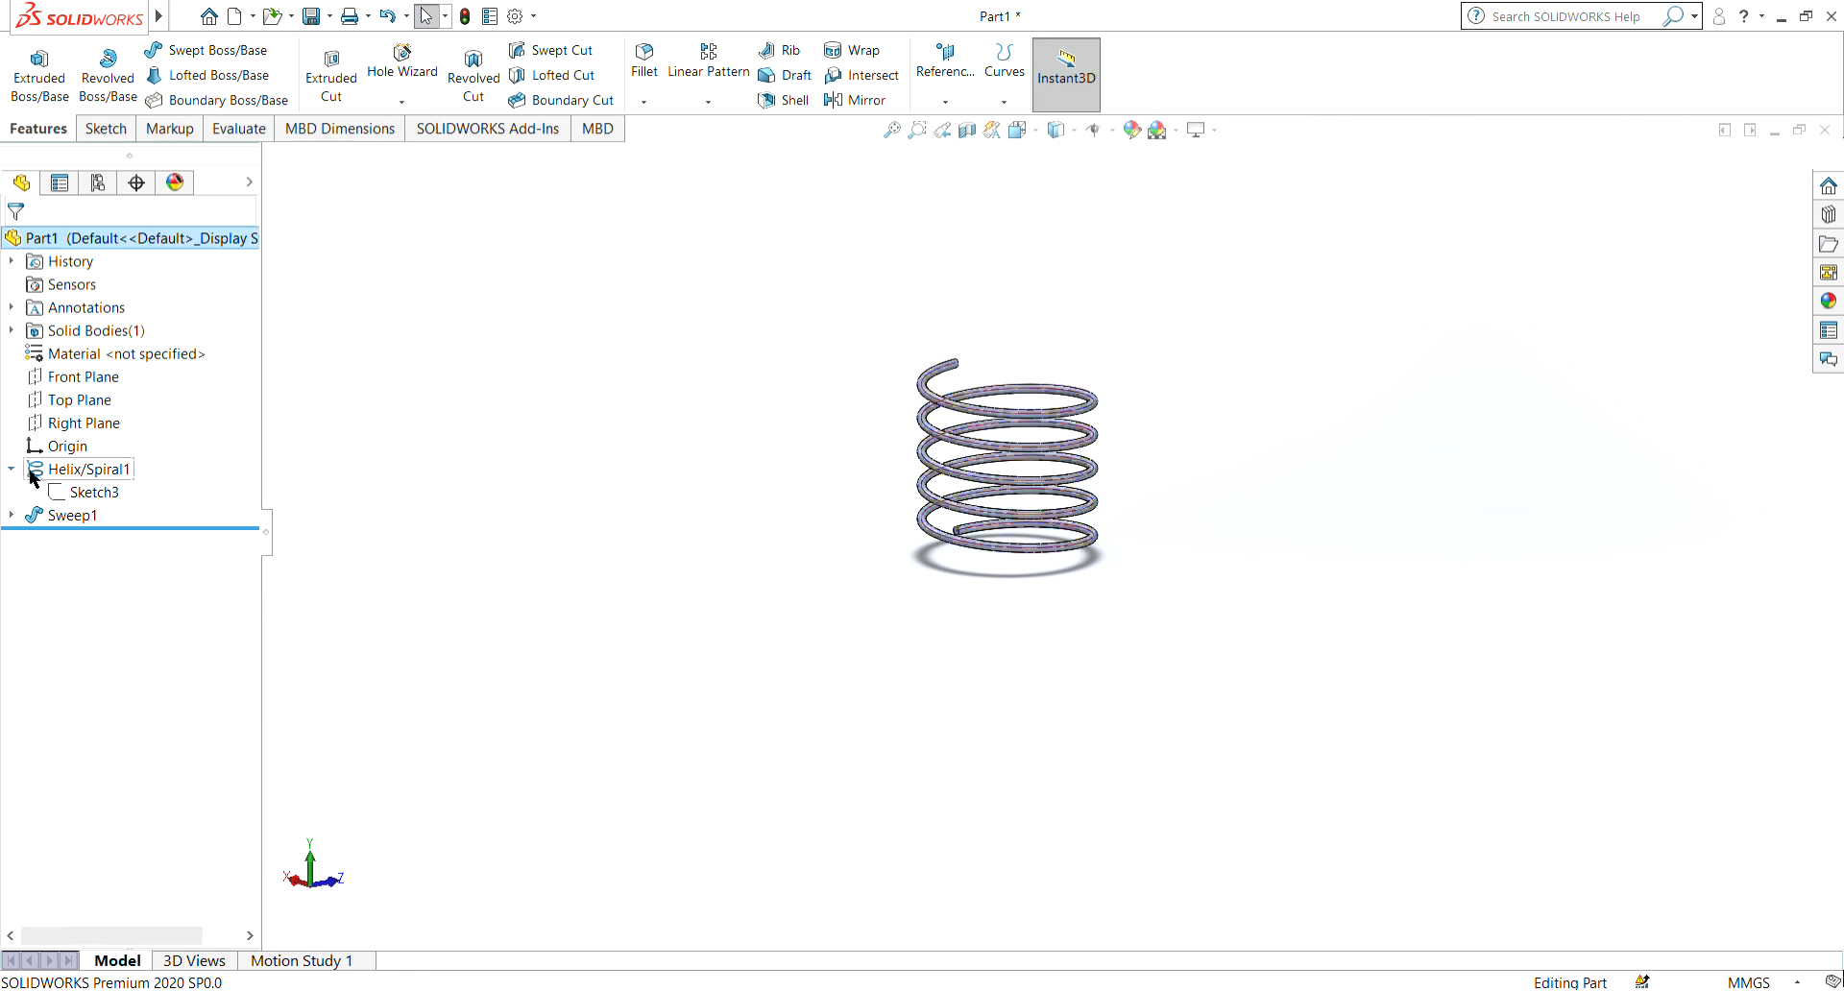
click(11, 469)
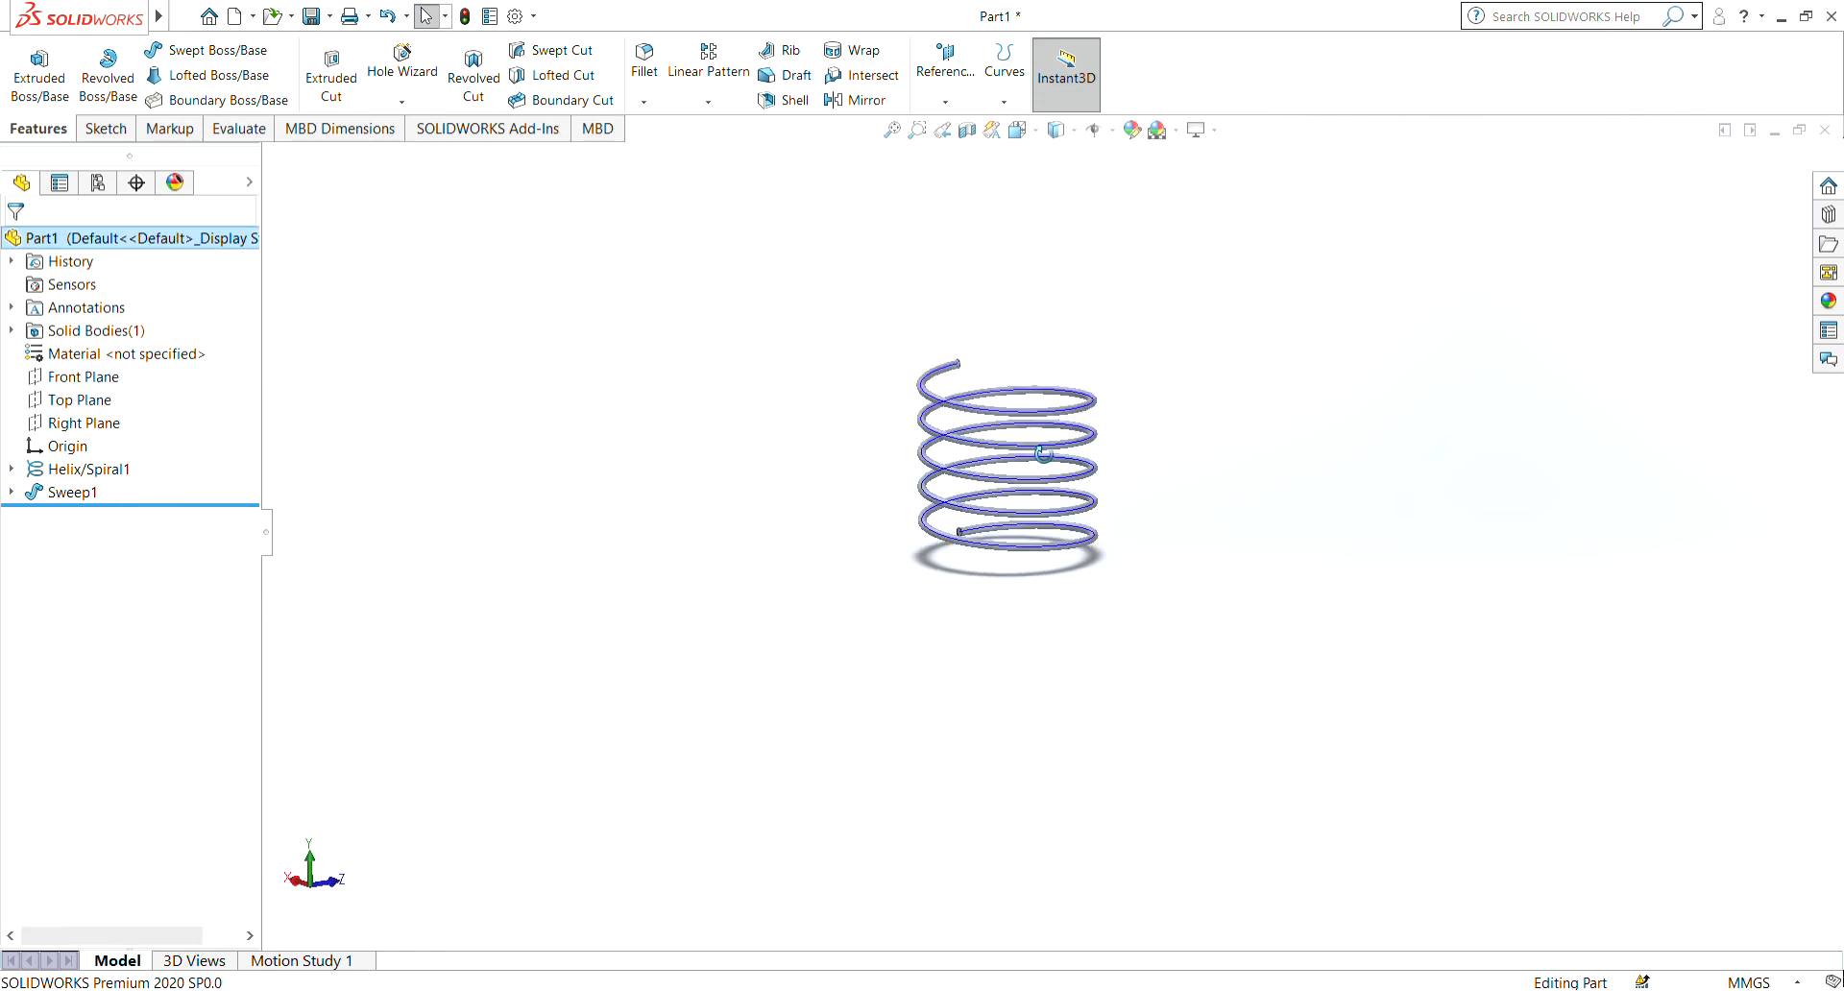
middle_drag(1026, 626, 591, 584)
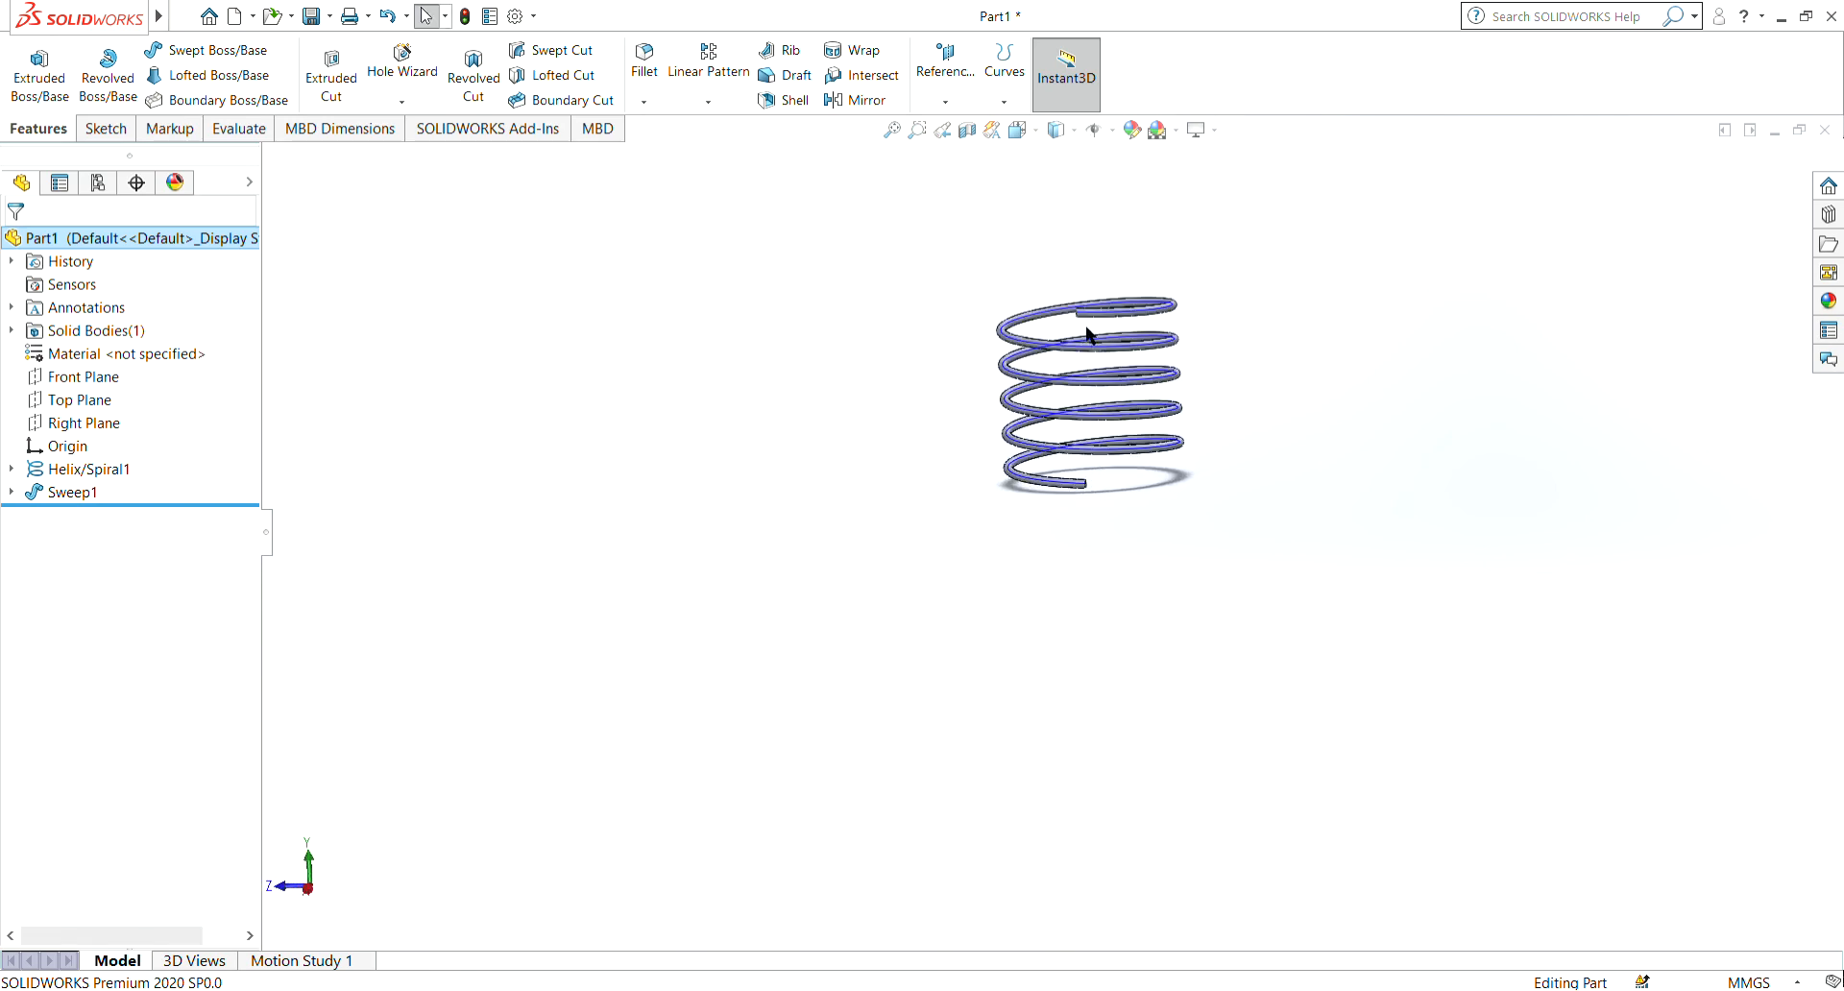
middle_drag(1086, 335, 1226, 338)
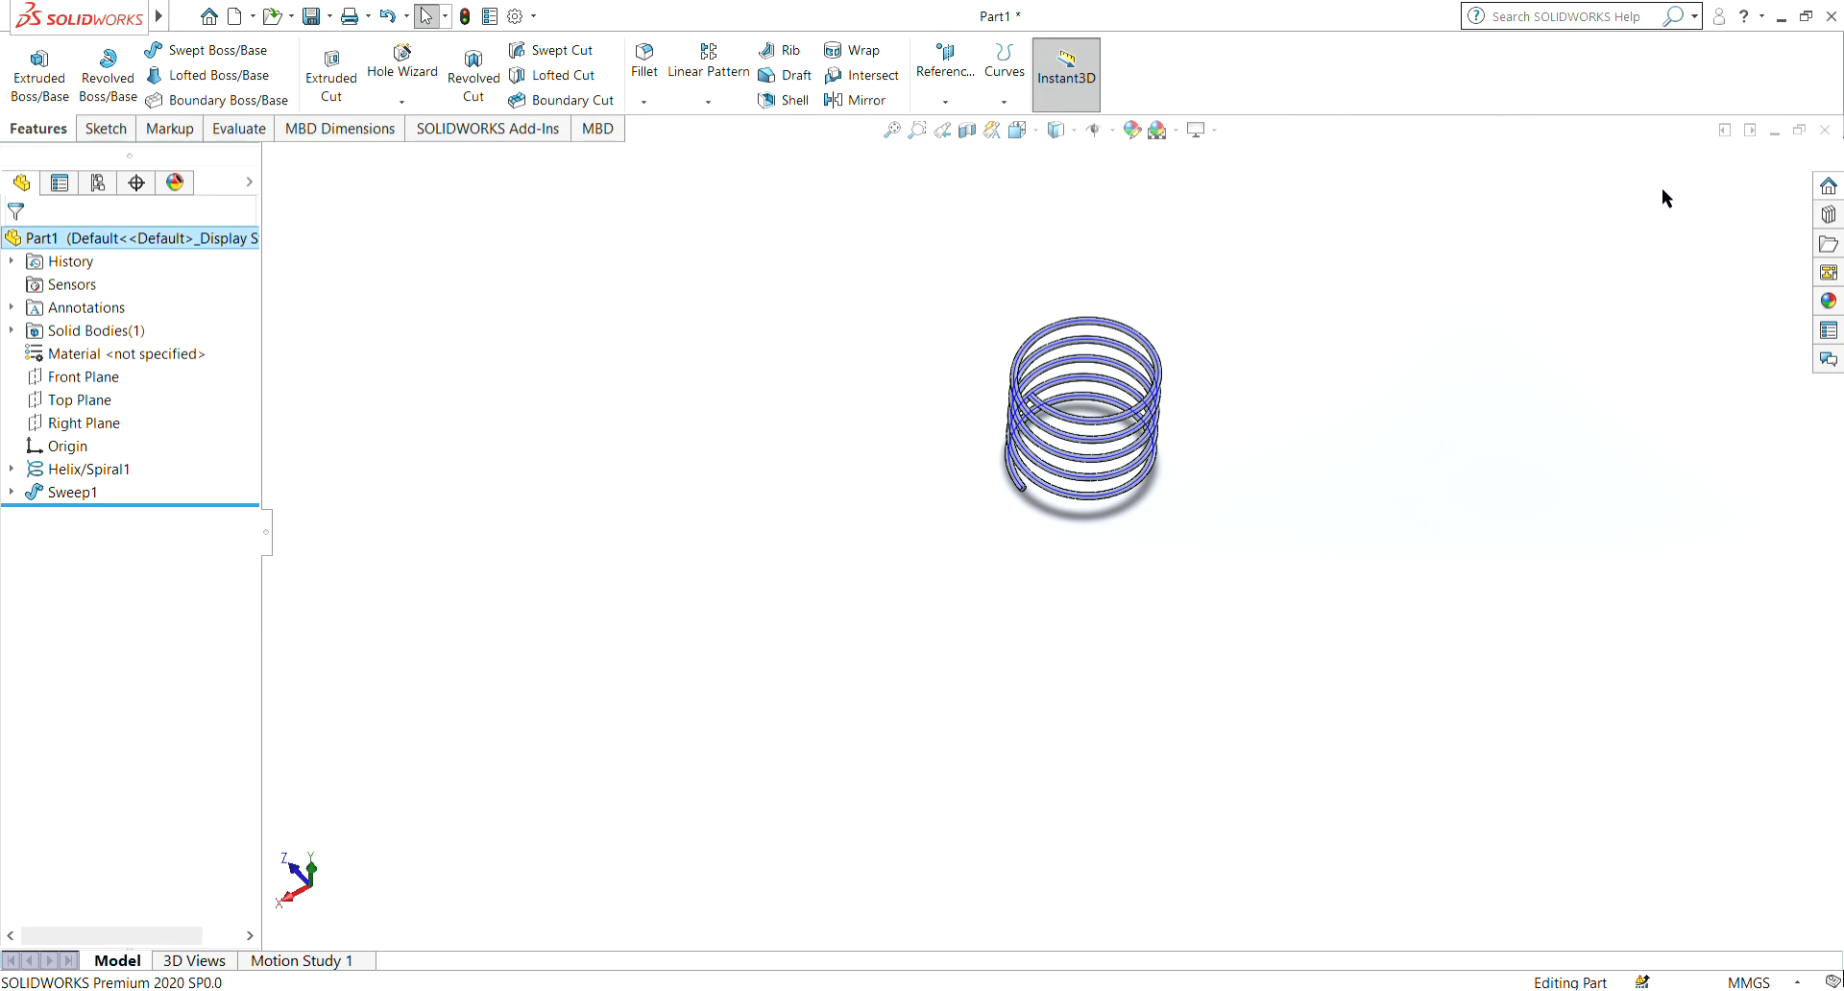